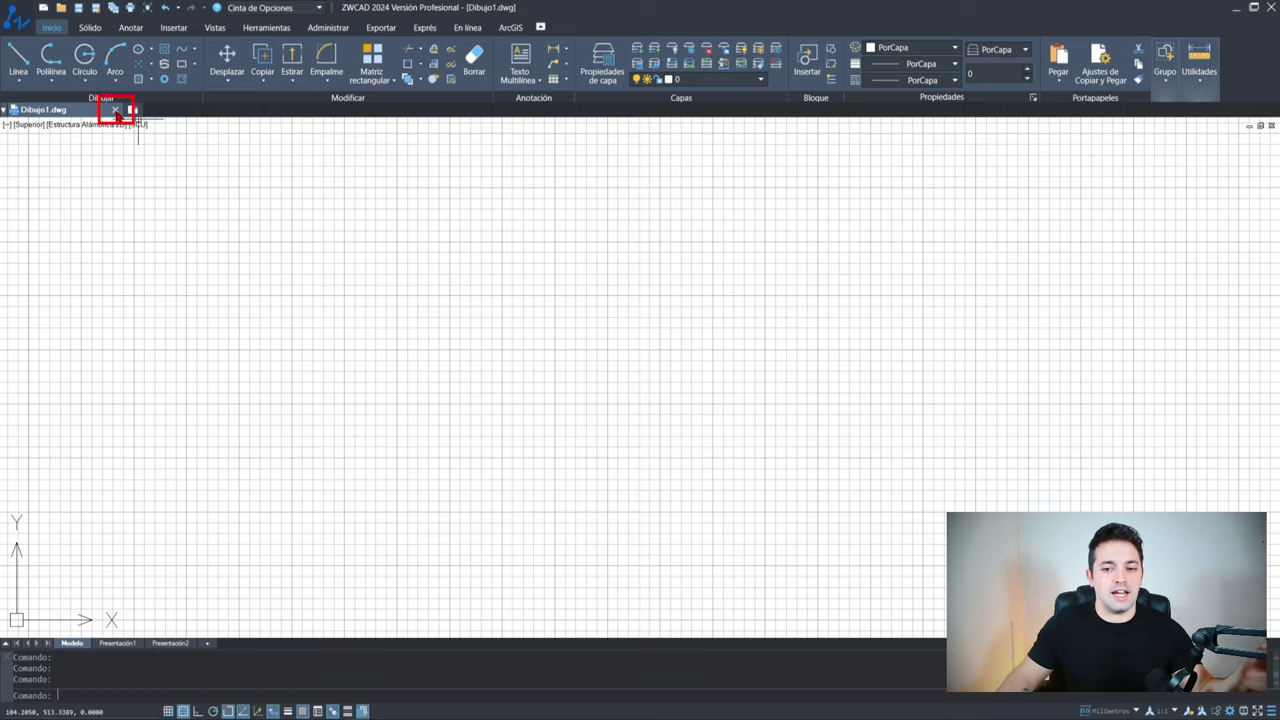
Close the blank Dibujo1.dwg drawing
click(115, 110)
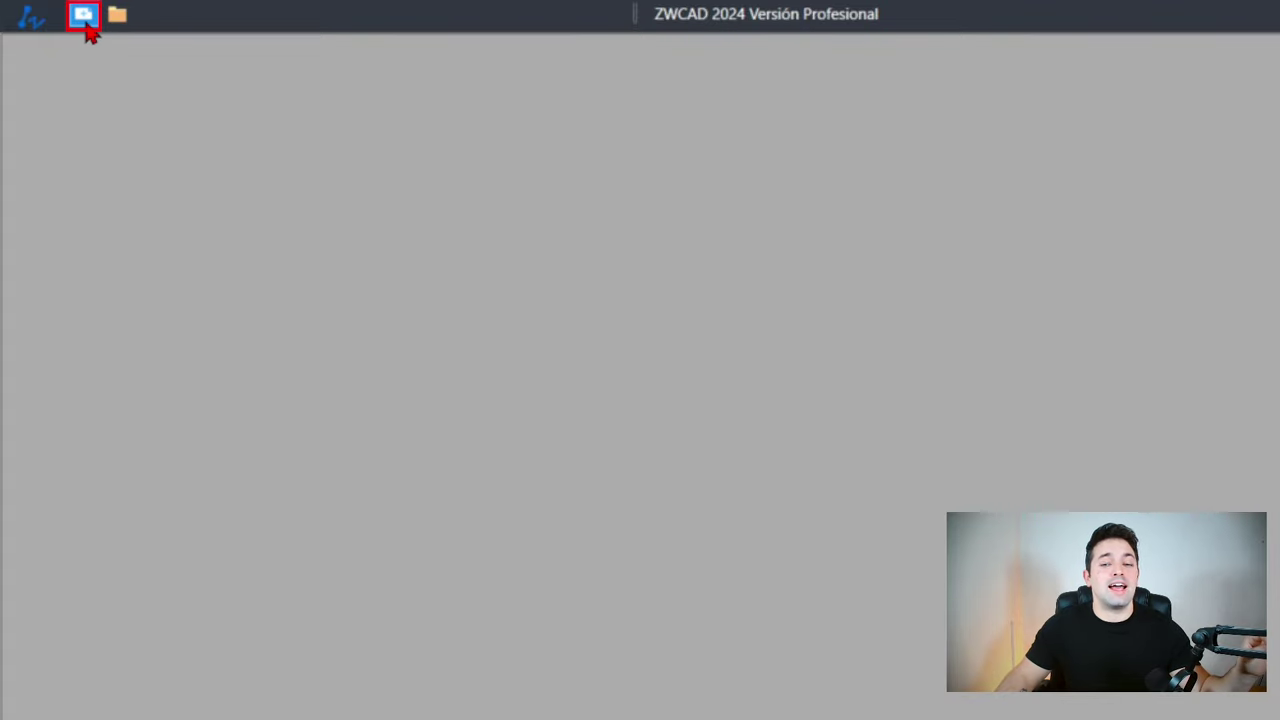
Create Dibujo2.dwg from the CursoZWCAD.dwt template
click(86, 28)
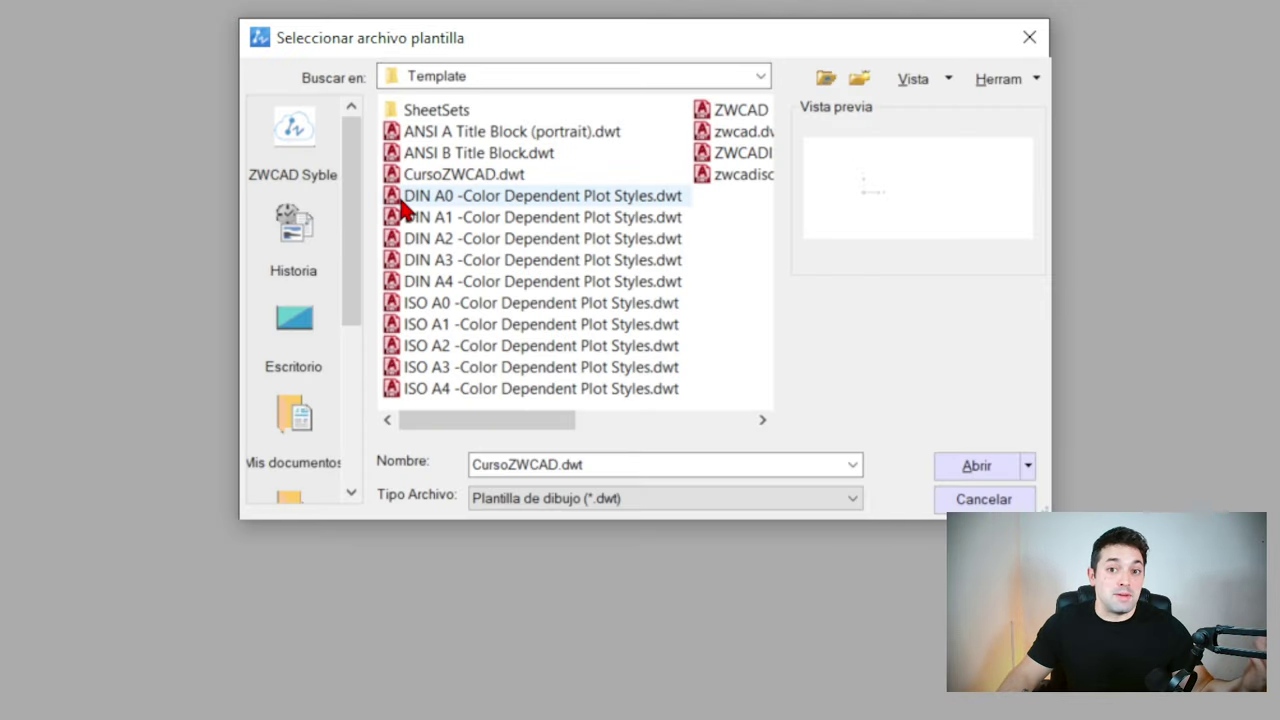
click(472, 166)
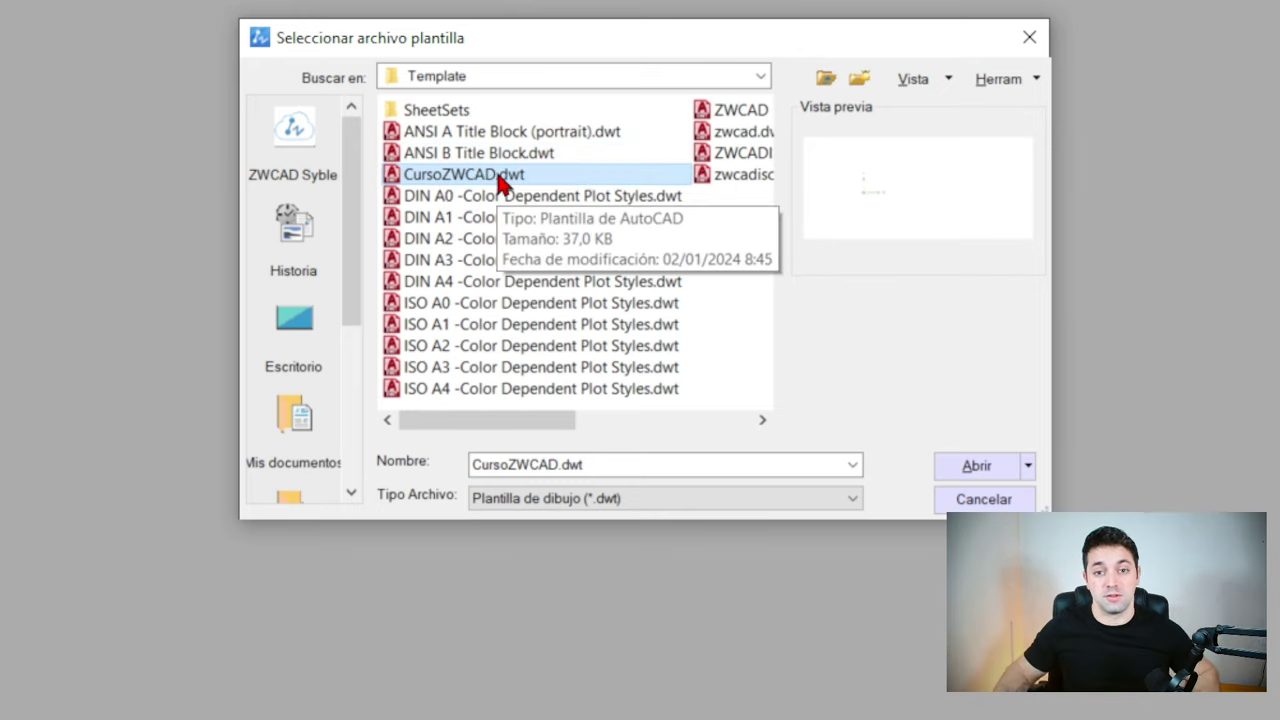
click(977, 468)
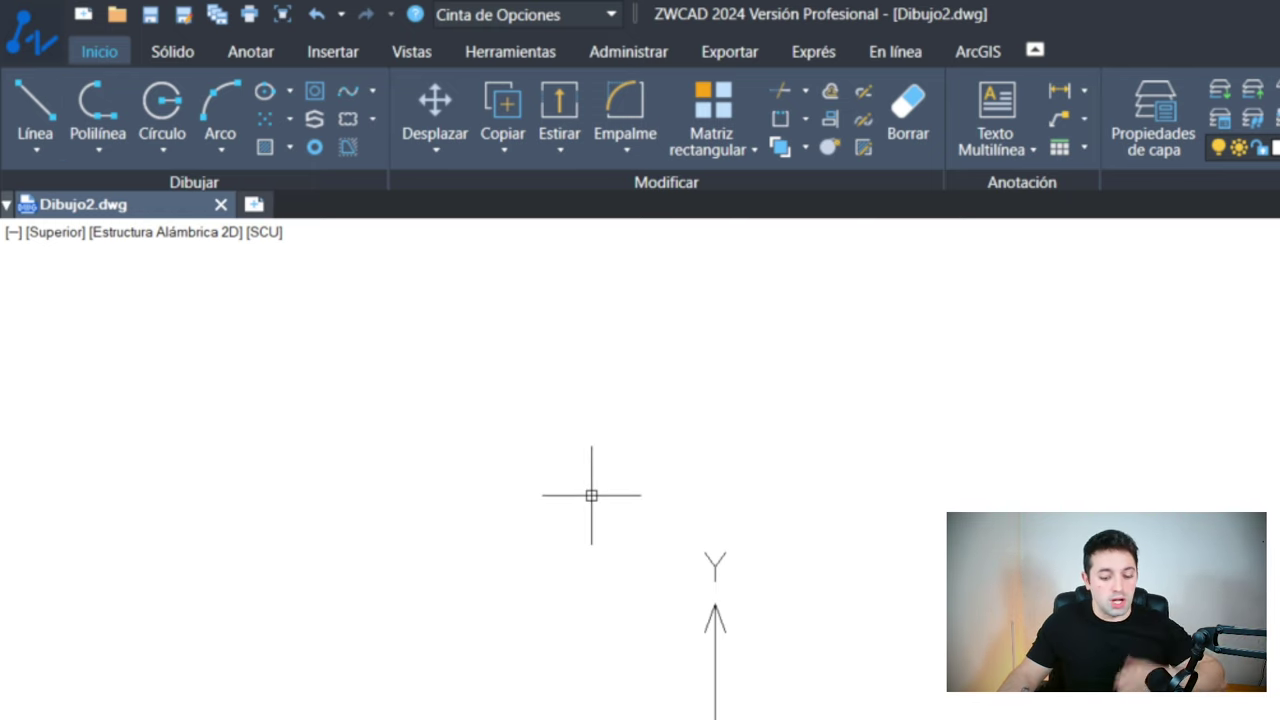
text(l)
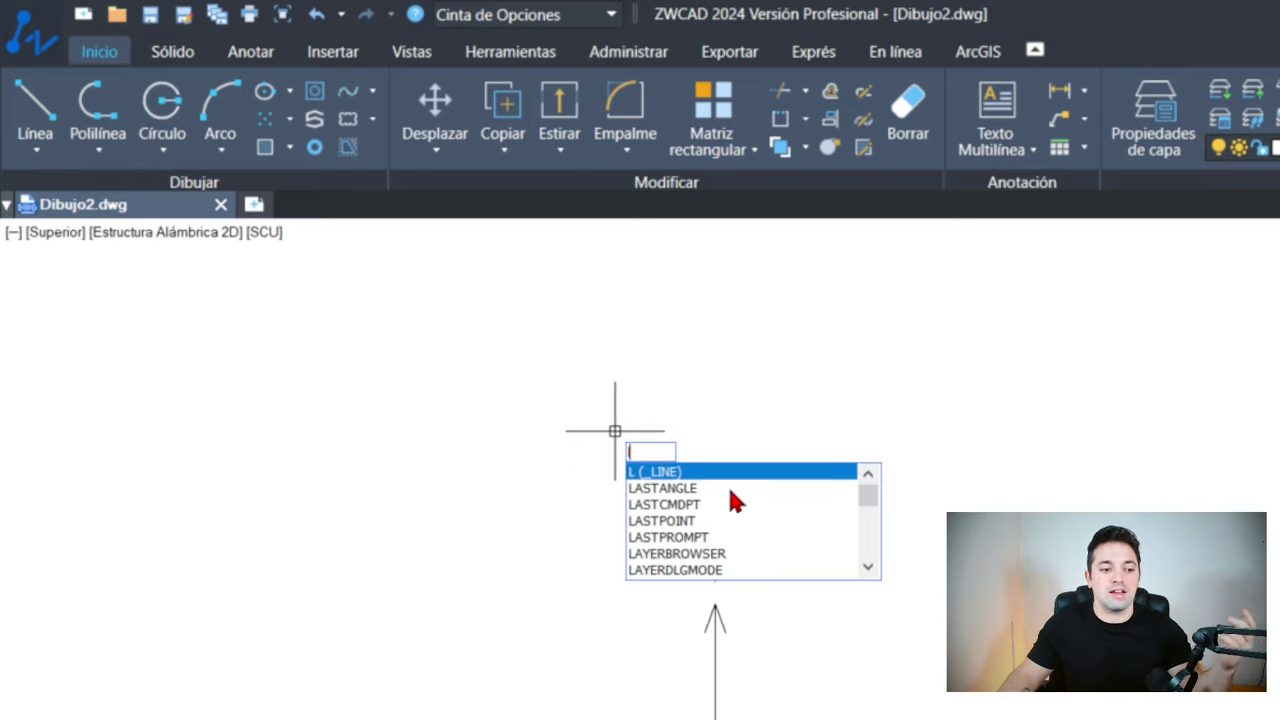
key(Return)
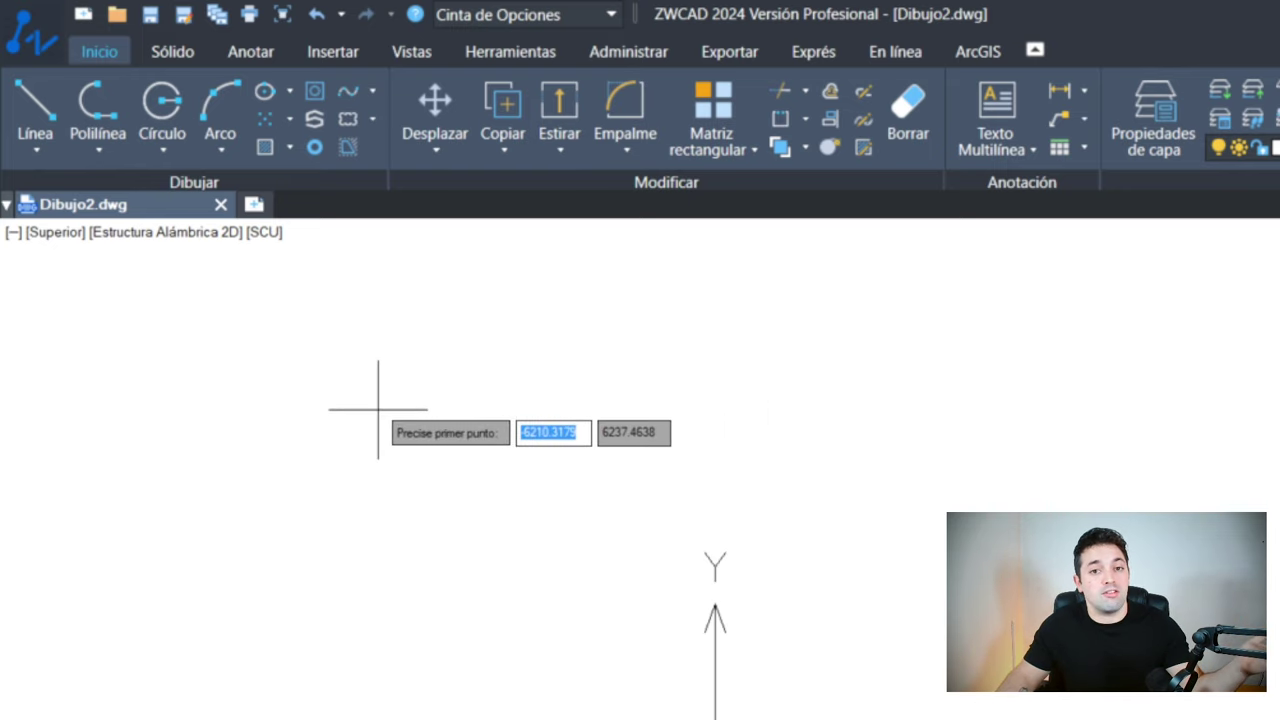
click(372, 360)
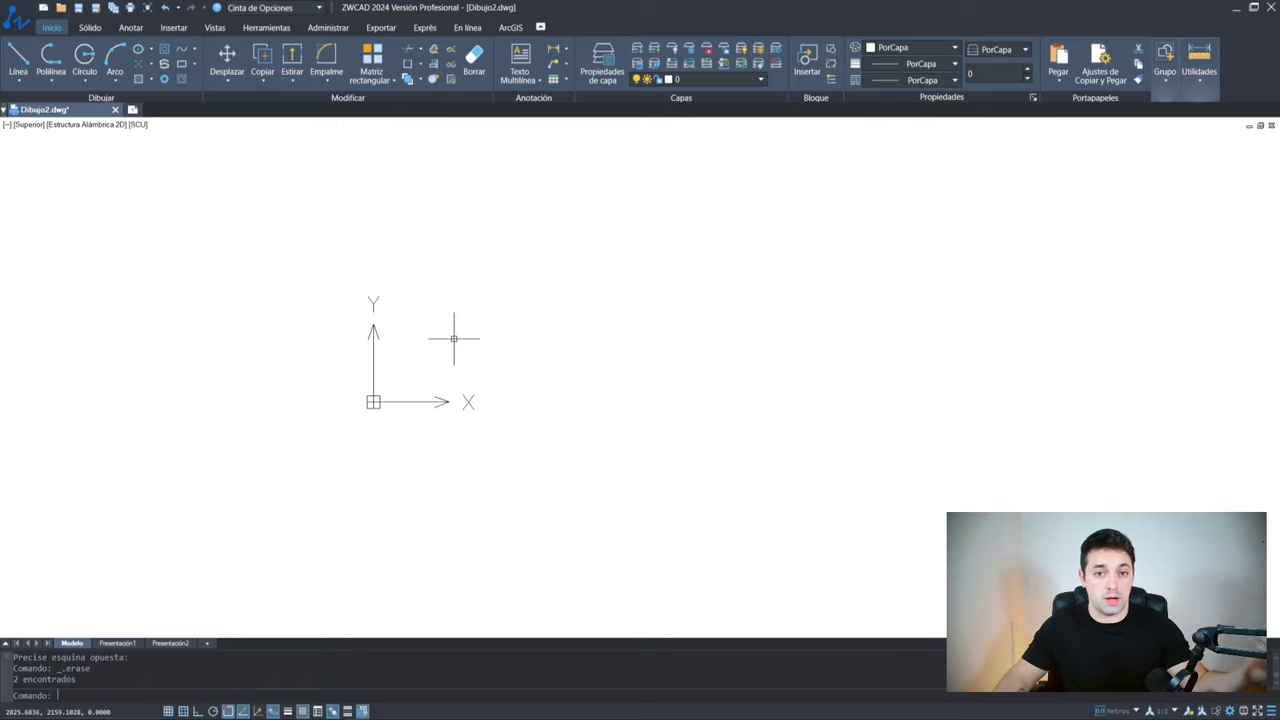
middle_drag(575, 162, 446, 347)
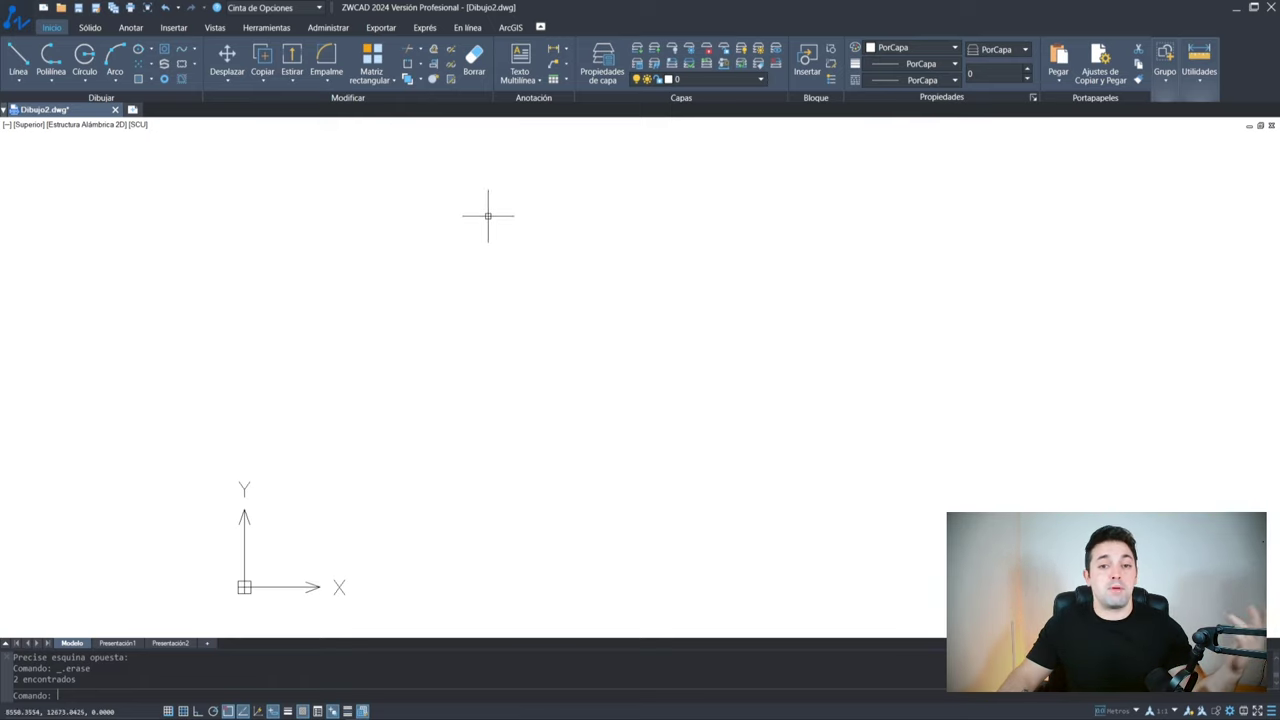
click(404, 226)
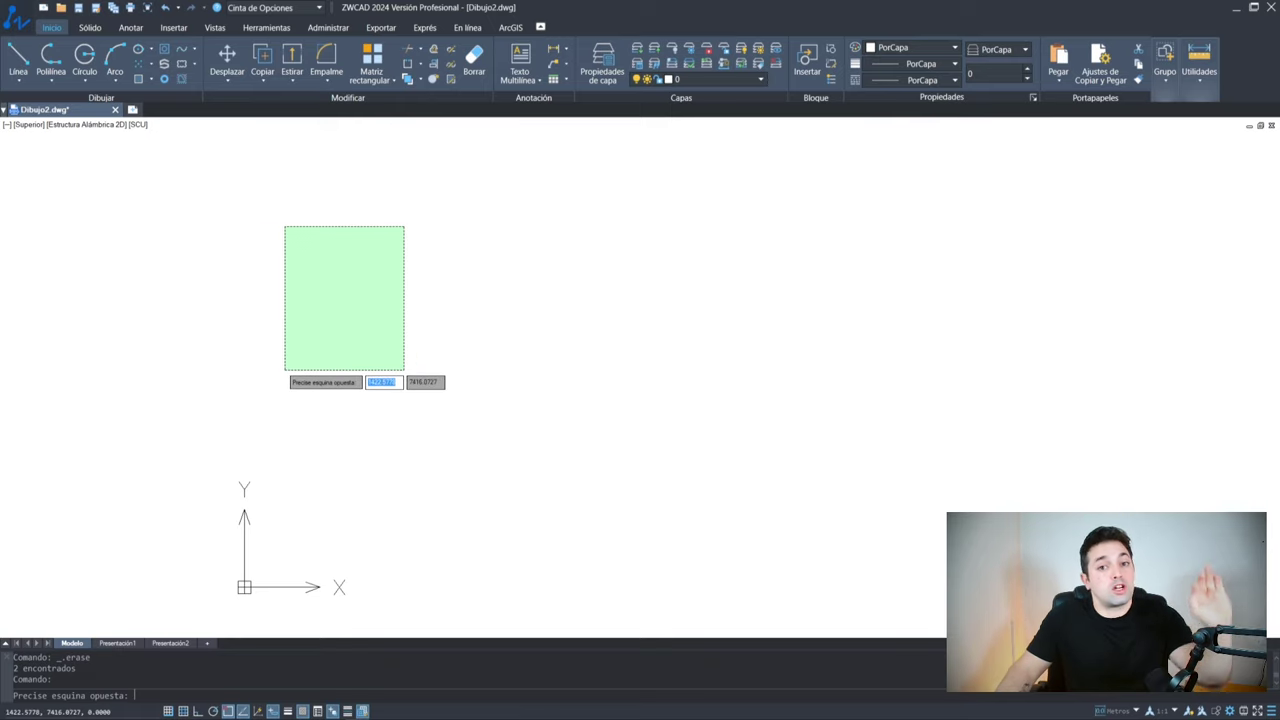
Draw one long, gently sloping line with the L command
key(Escape)
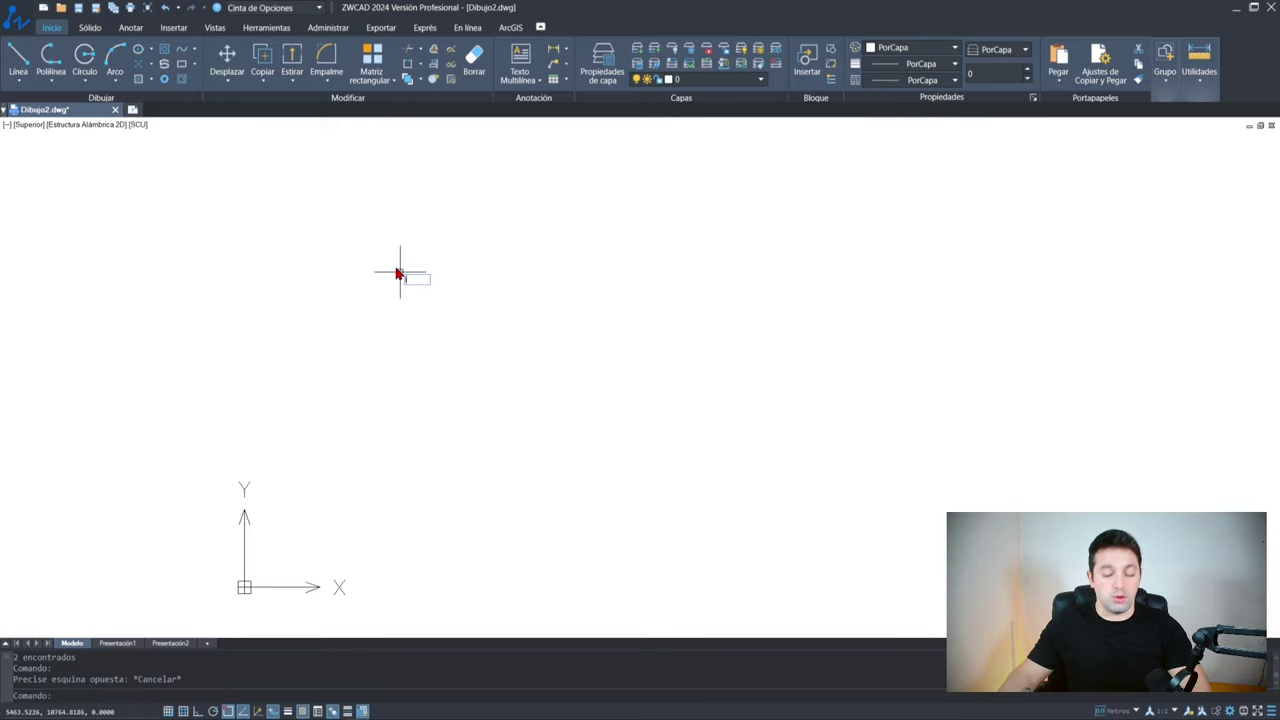
text(l)
key(Return)
click(358, 318)
click(712, 294)
key(Escape)
key(Escape)
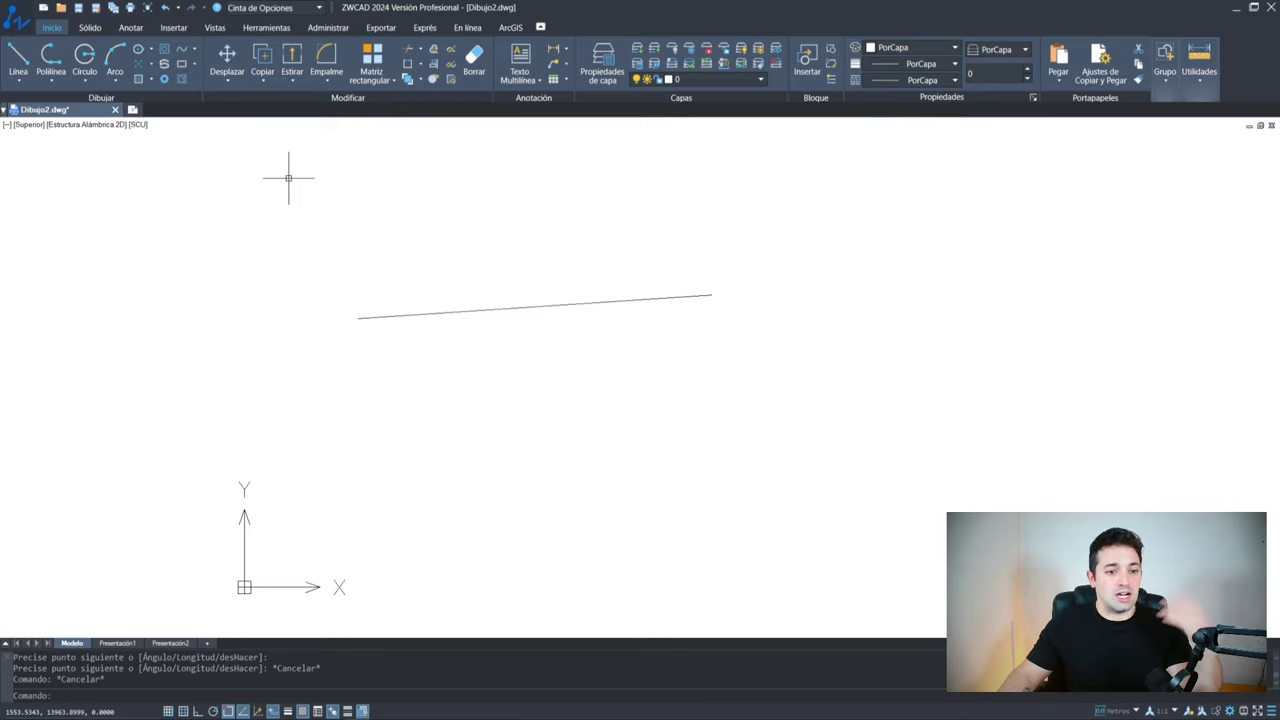
Select the sloping line with a left-to-right window
click(288, 178)
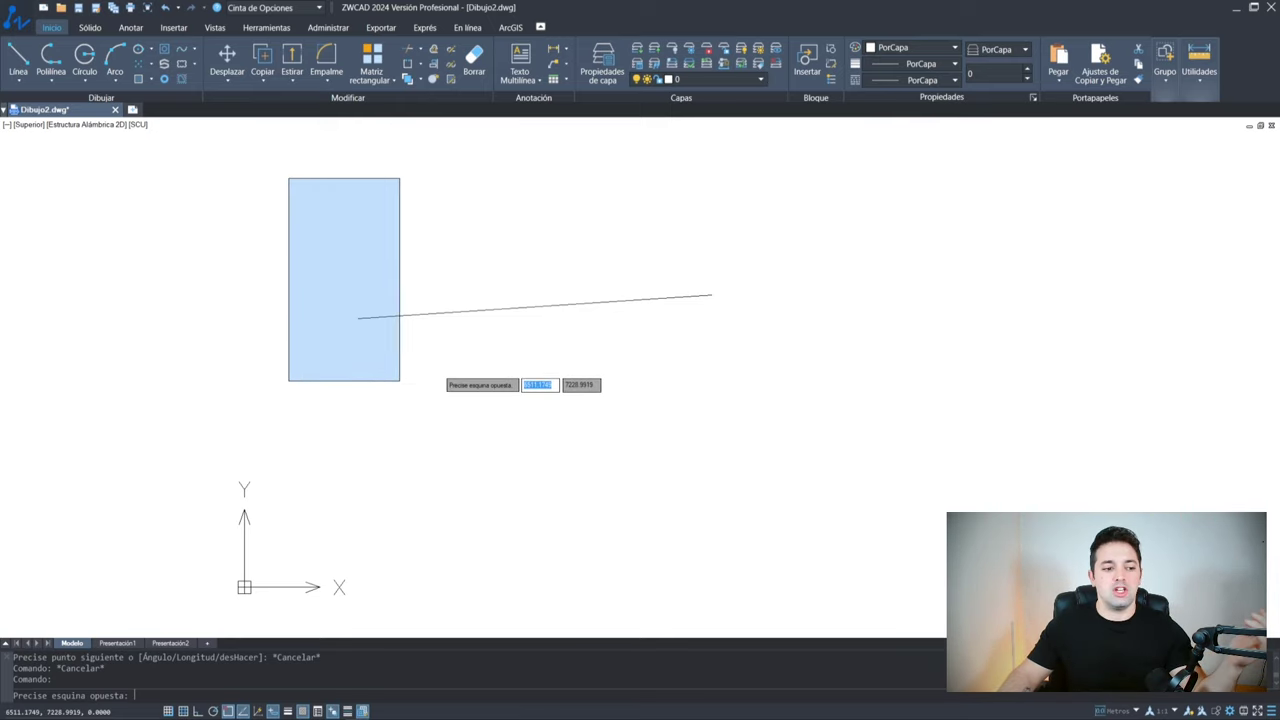
scroll(515, 360, up, 2)
middle_drag(739, 371, 761, 474)
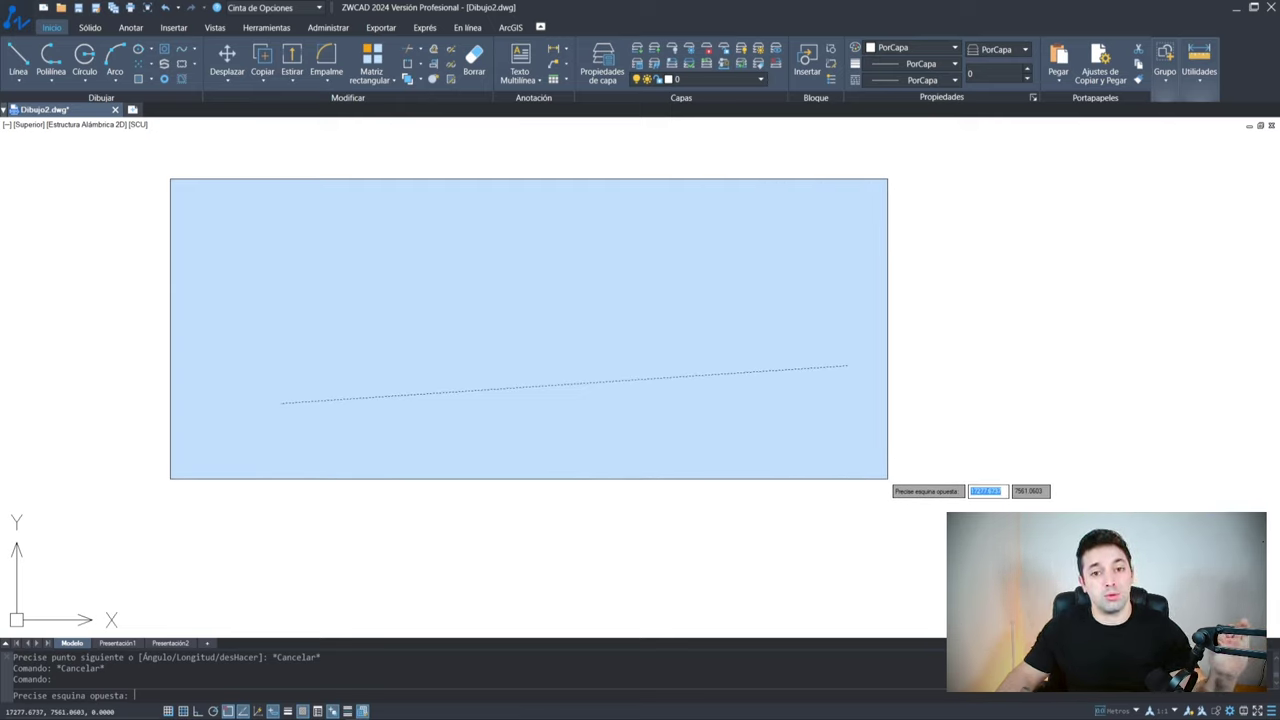
click(886, 479)
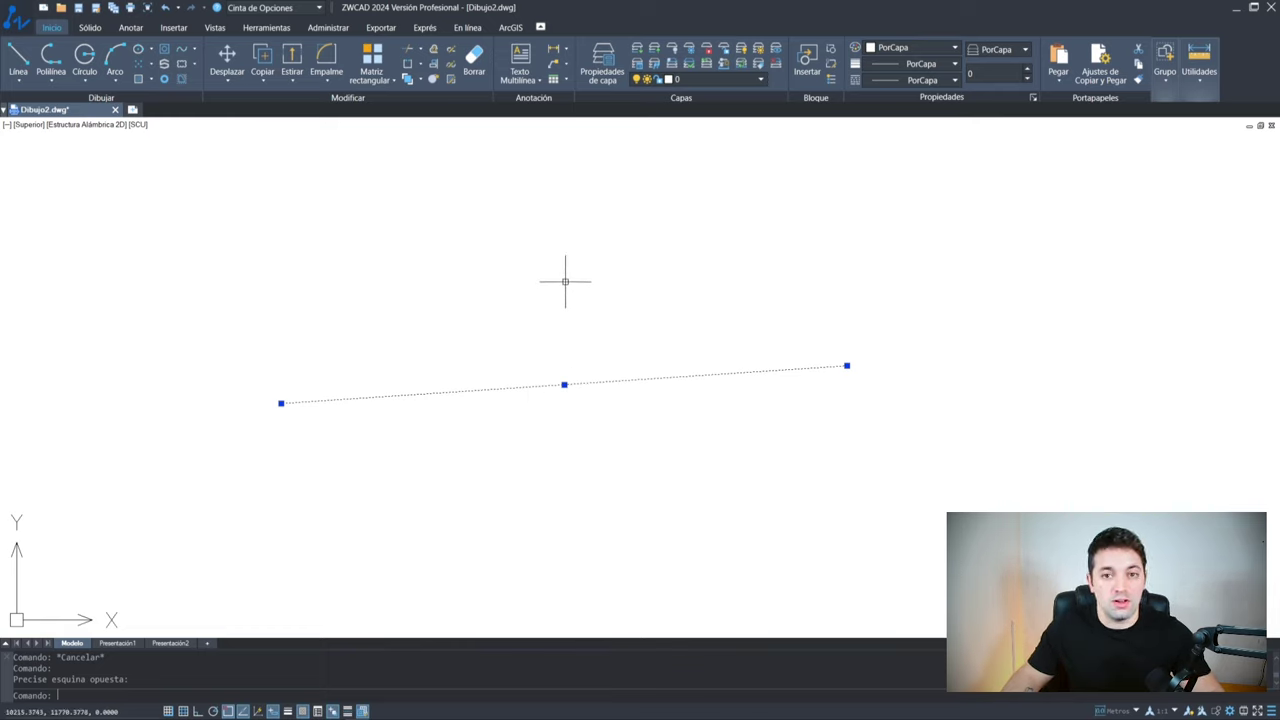
Practise crossing selections on the sloping line, clearing the selection between tries
key(Escape)
click(667, 229)
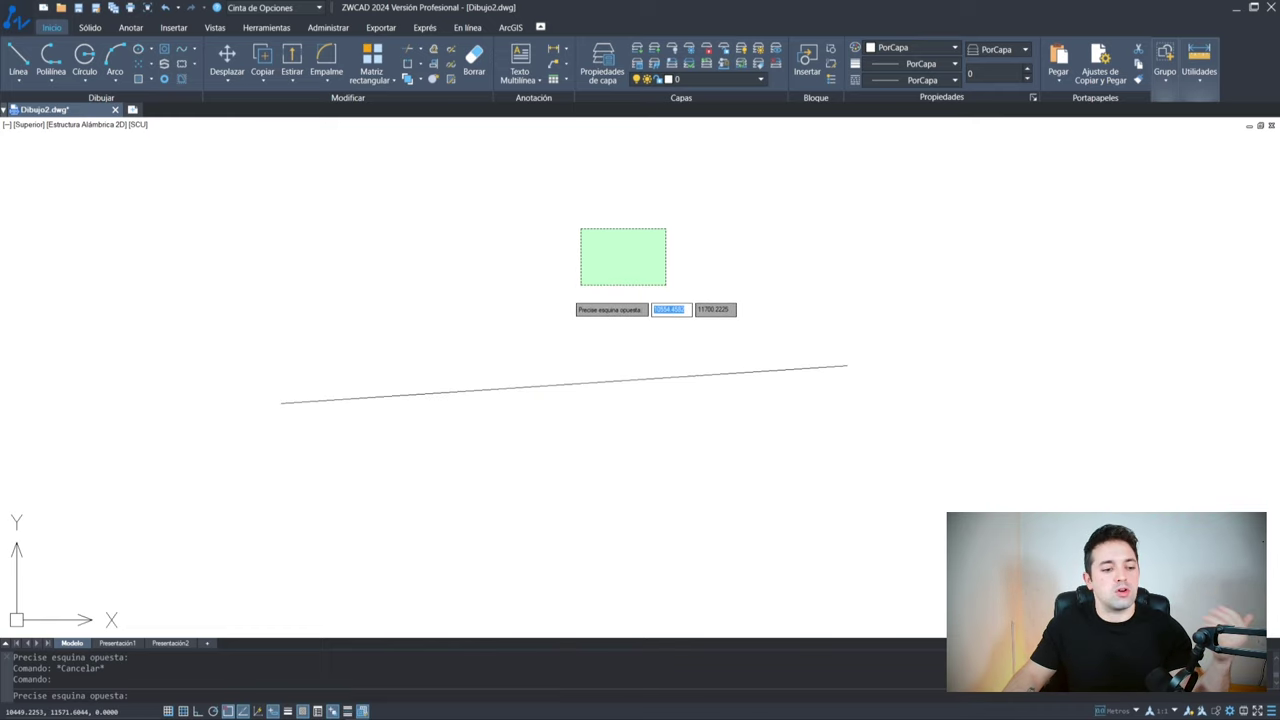
click(457, 480)
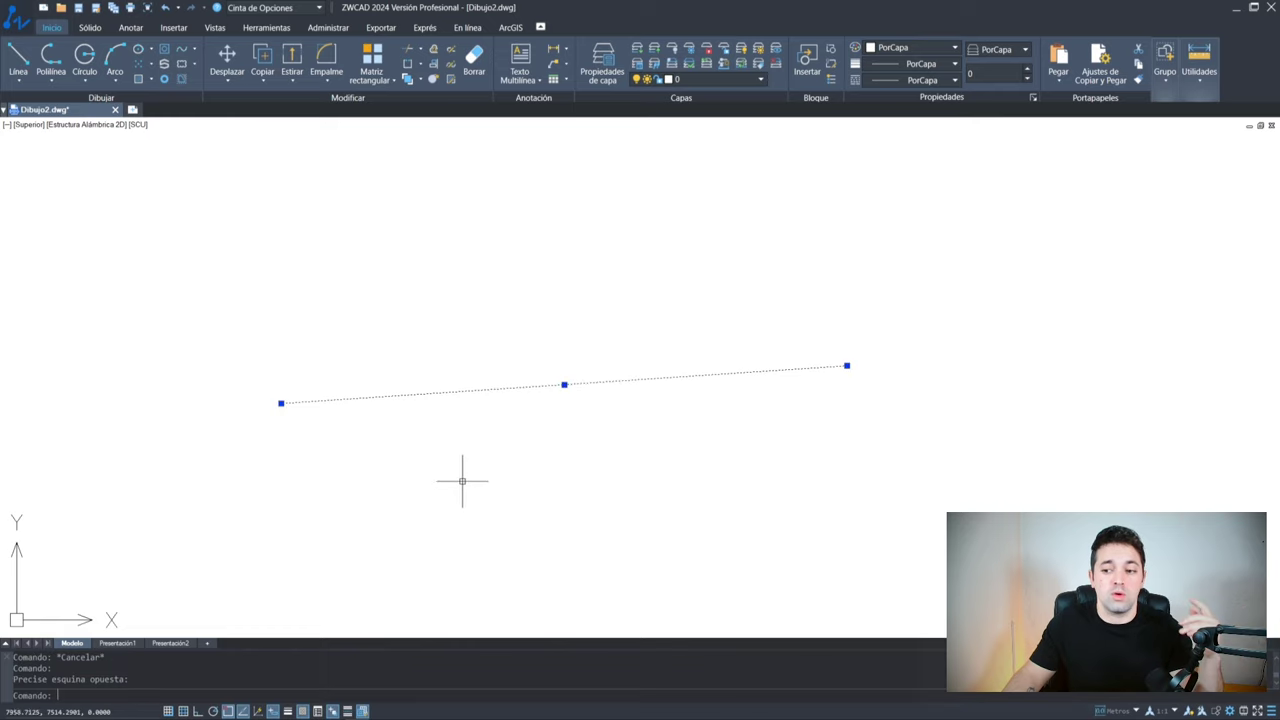
key(ctrl+z)
click(648, 224)
click(487, 464)
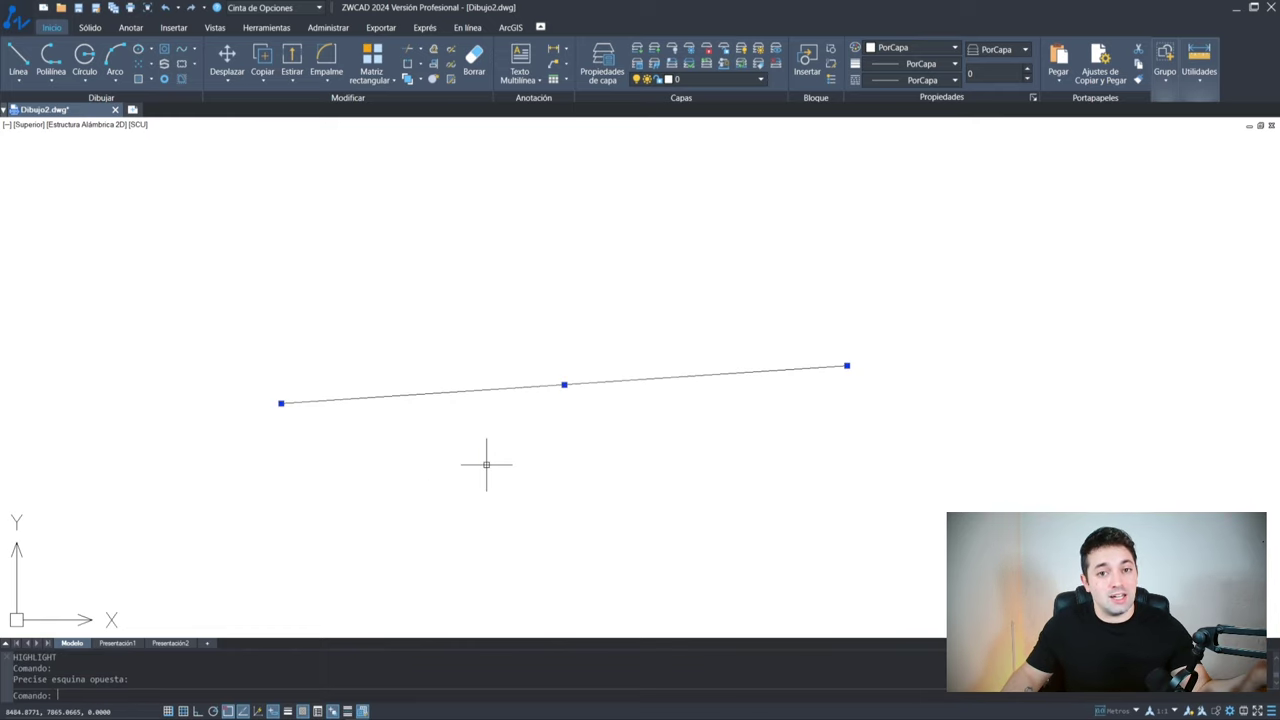
key(Escape)
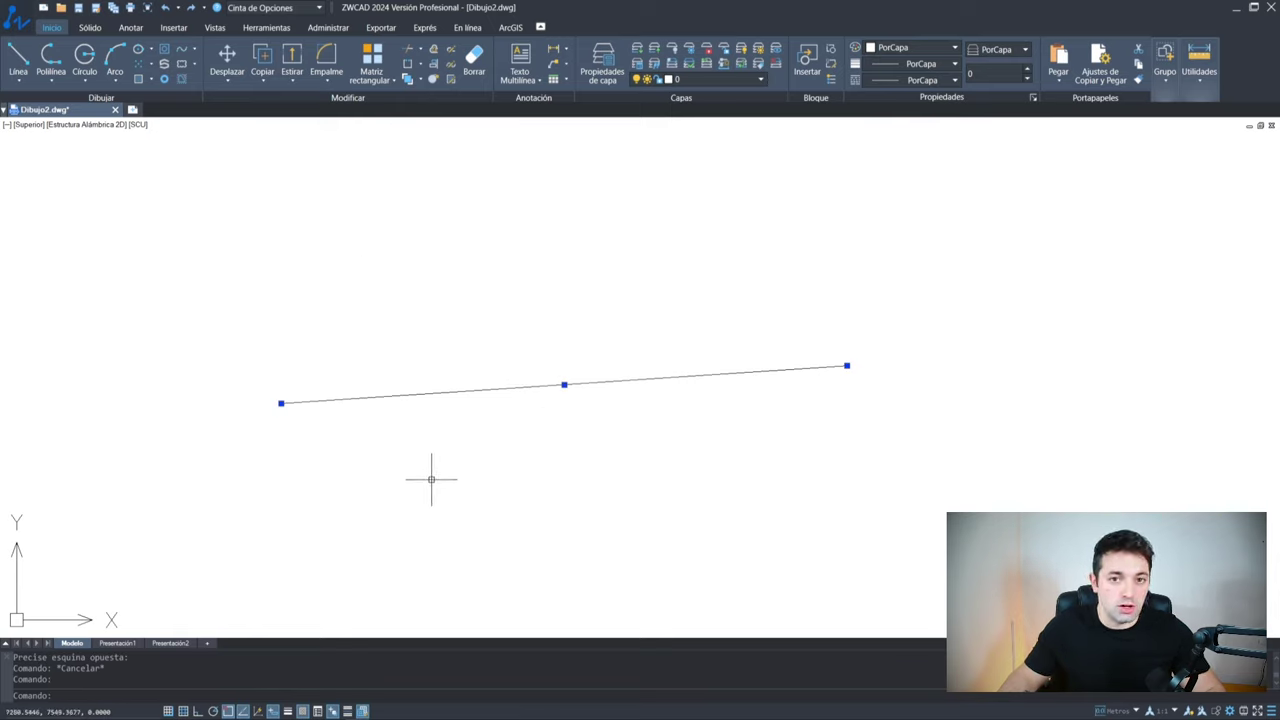
Try window and lasso selections, then crossing-select the line and erase it
click(357, 276)
click(692, 497)
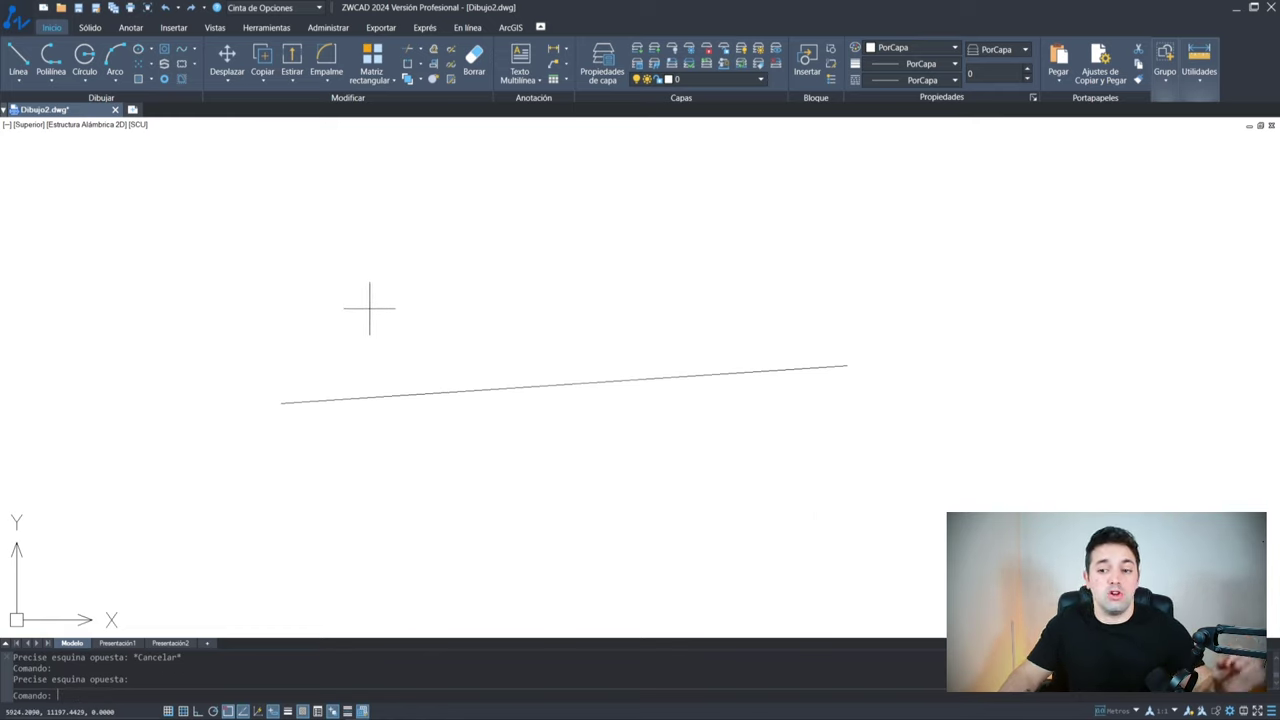
mouse_move(360, 309)
mouse_down()
mouse_move(490, 338)
mouse_move(330, 470)
mouse_up()
mouse_move(695, 285)
mouse_down()
mouse_move(477, 437)
mouse_move(495, 445)
mouse_up()
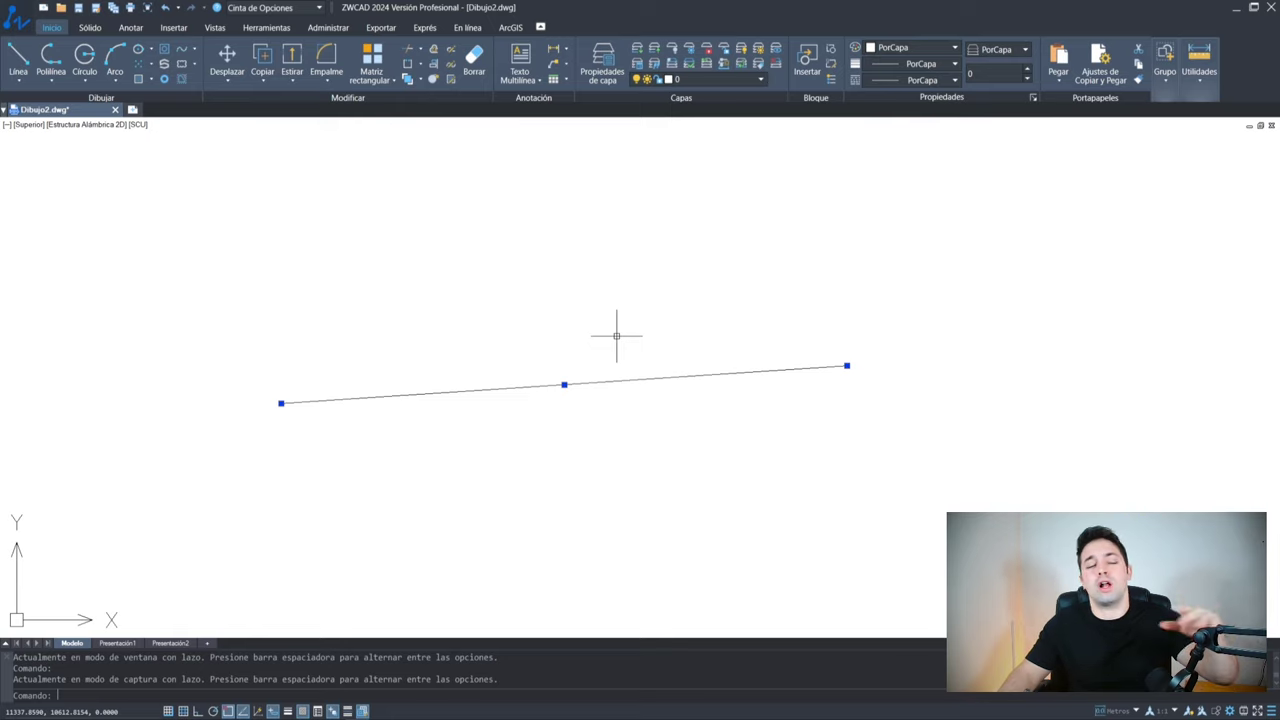
click(584, 300)
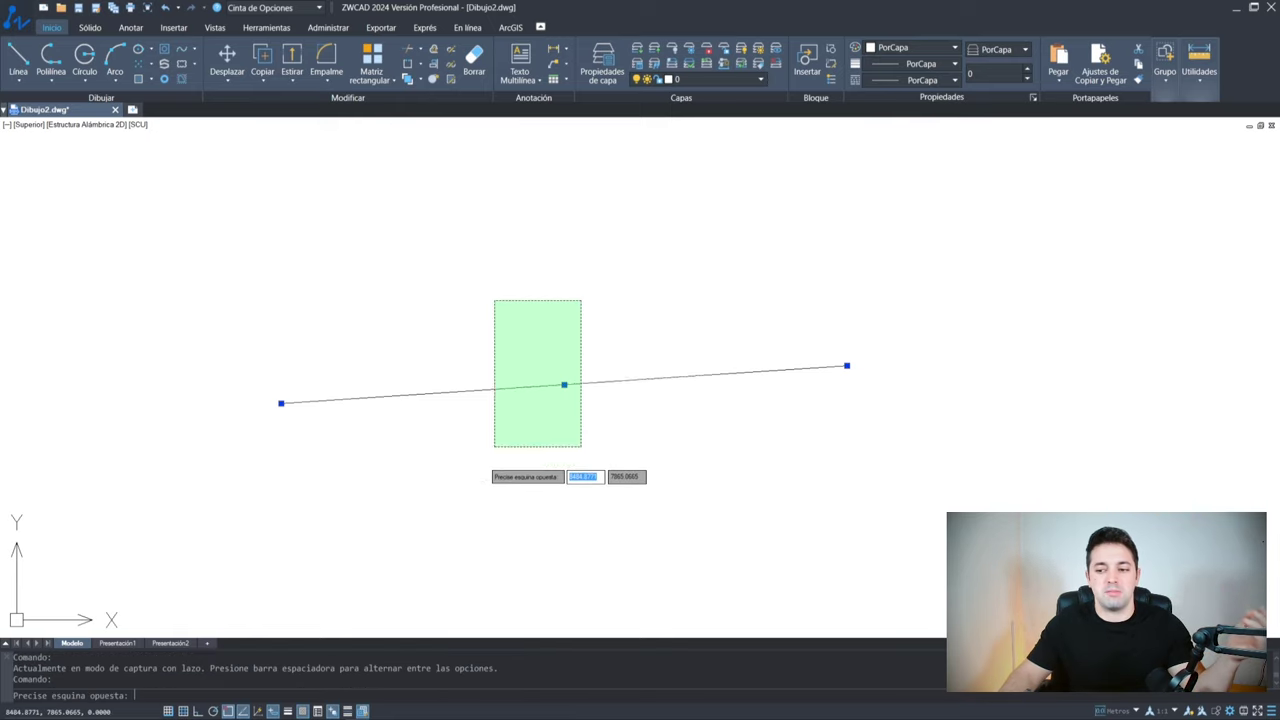
click(496, 446)
key(Delete)
Draw a sloping line with the L command
text(l)
key(Return)
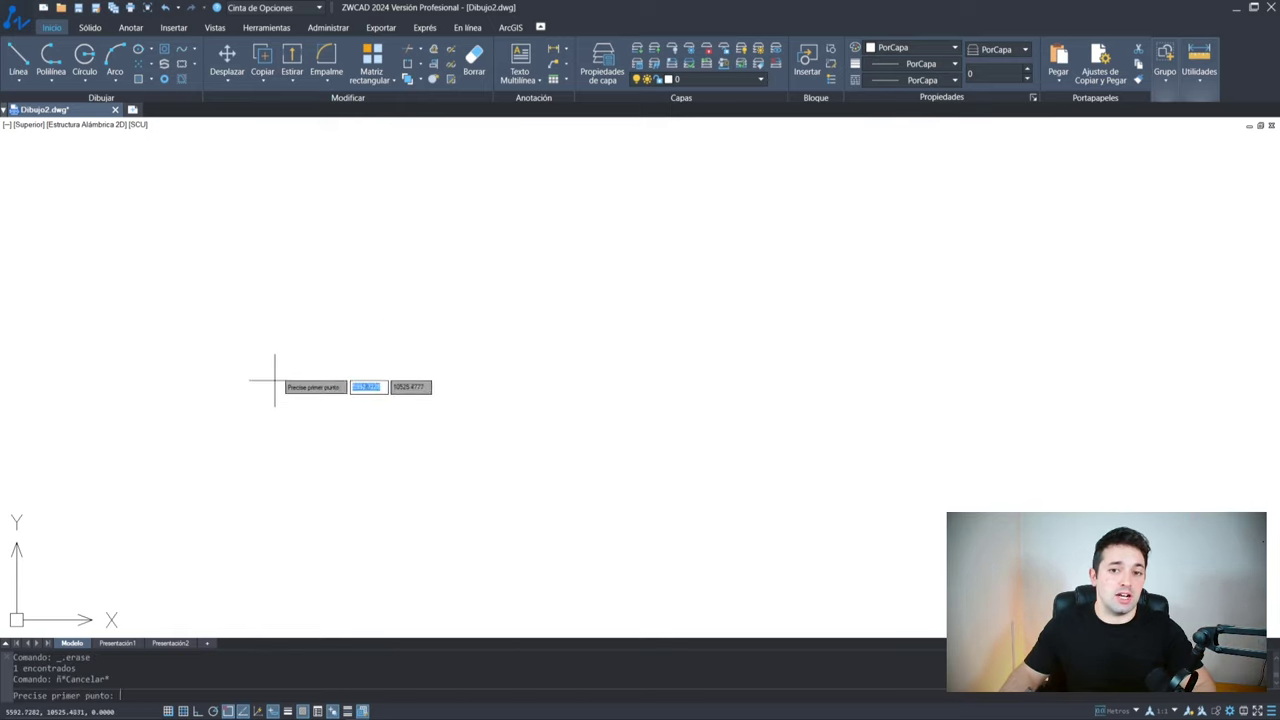
click(289, 365)
click(632, 313)
key(Escape)
Add two connected segments starting exactly at the line's right endpoint
key(Return)
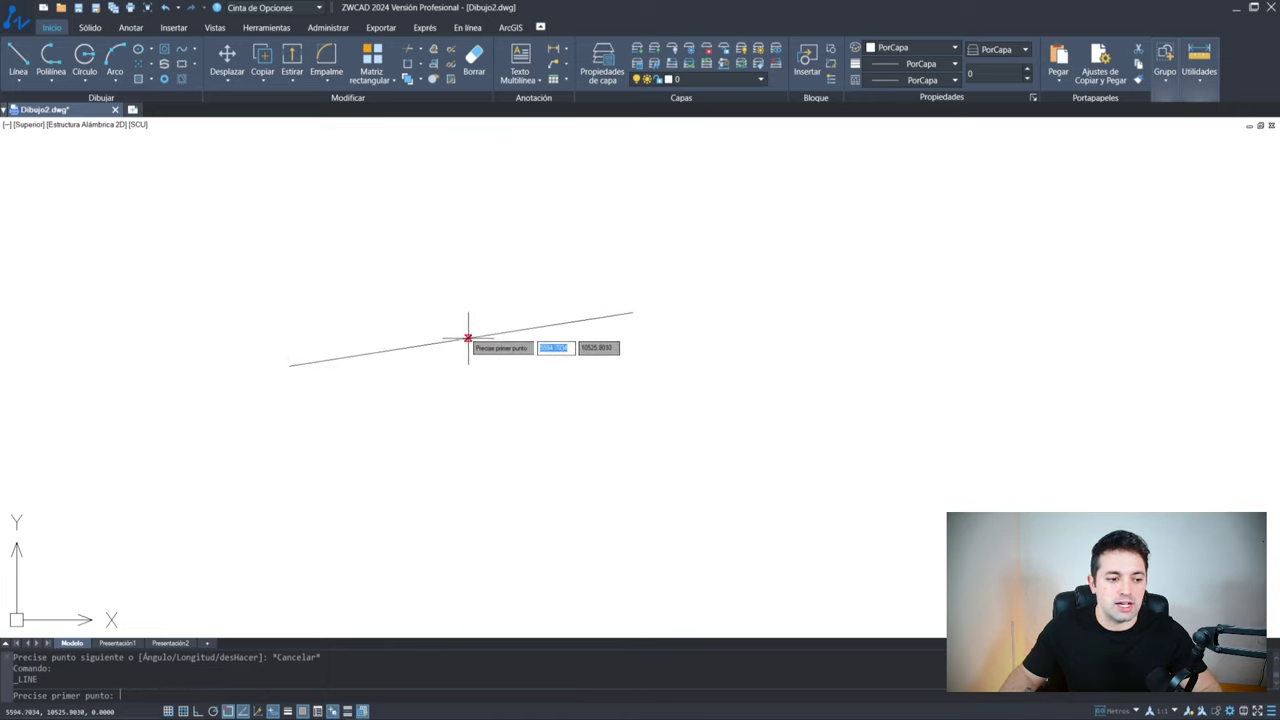
scroll(458, 350, up, 3)
scroll(534, 325, down, 3)
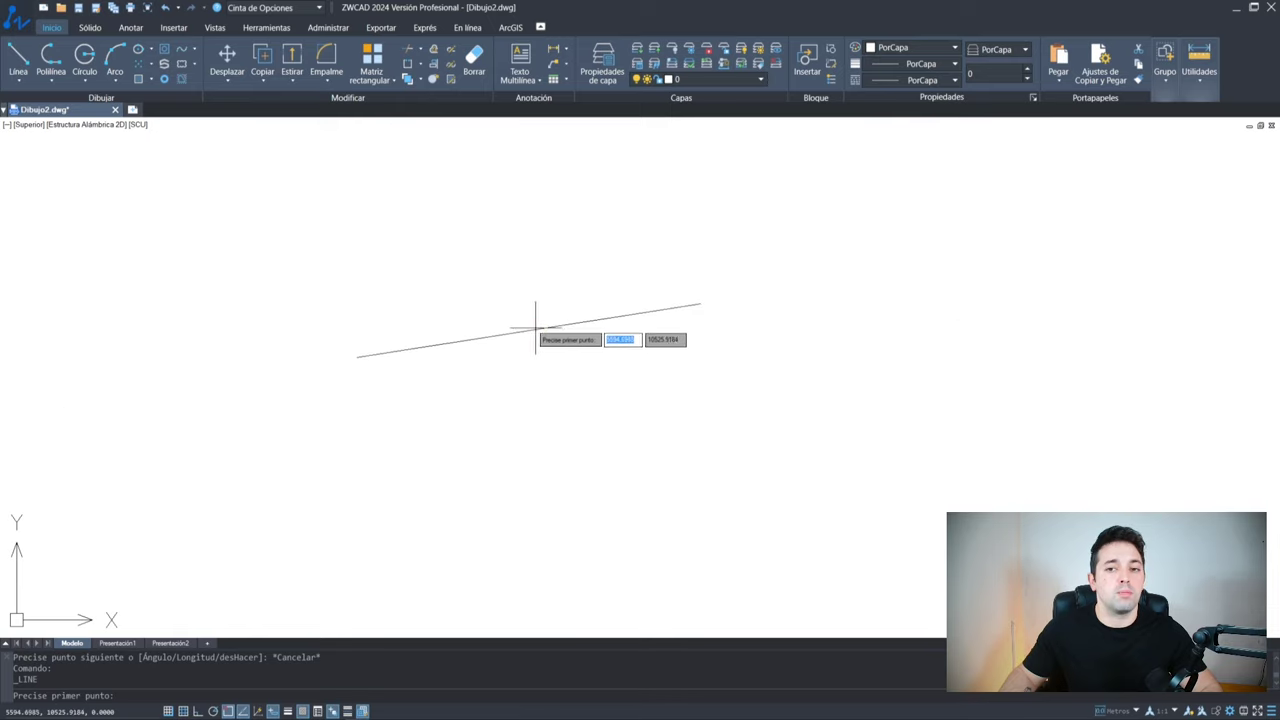
click(700, 304)
click(713, 390)
click(637, 404)
key(Return)
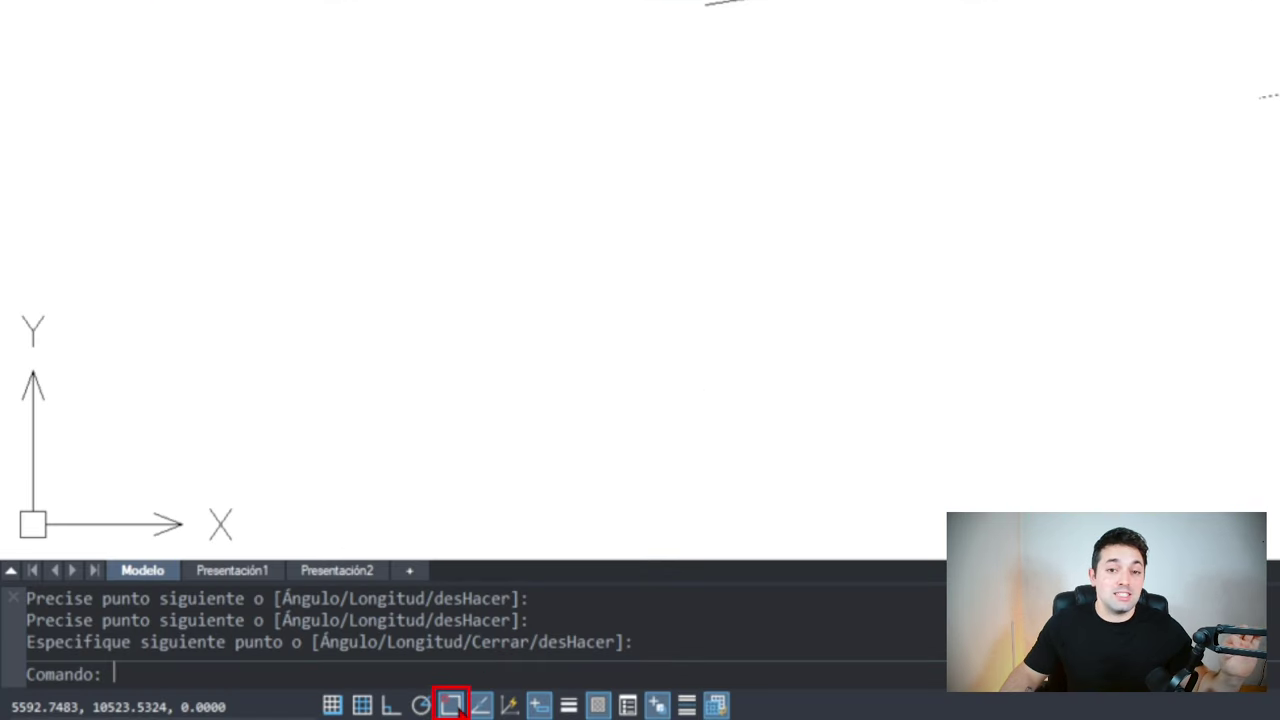
right_click(458, 706)
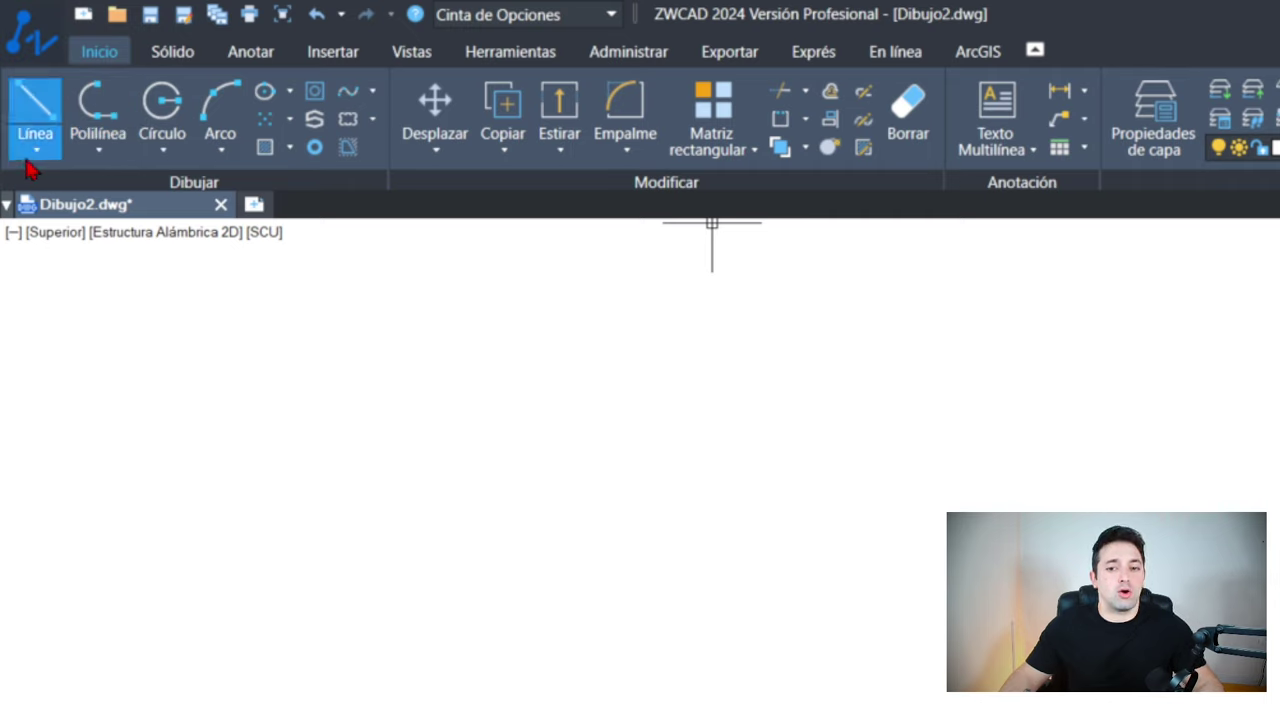
click(31, 156)
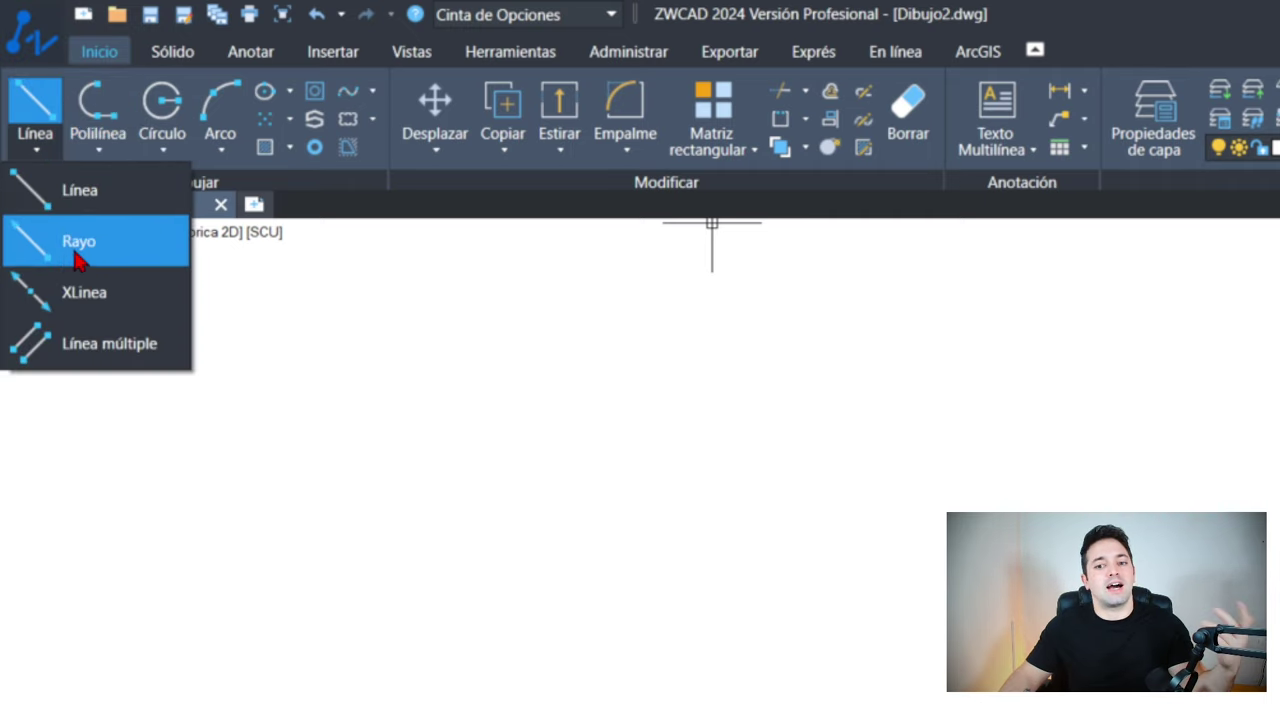
click(36, 140)
text(l)
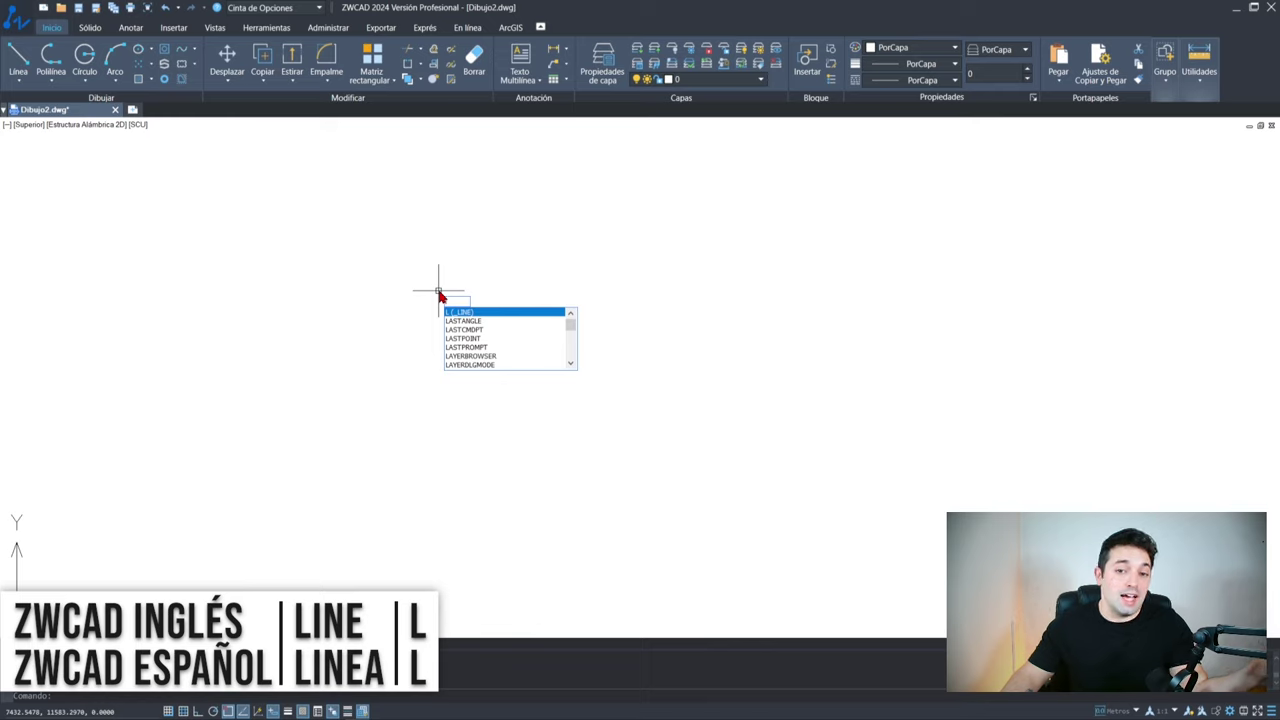
Draw a line 10 units long at 45° using dynamic input
key(Return)
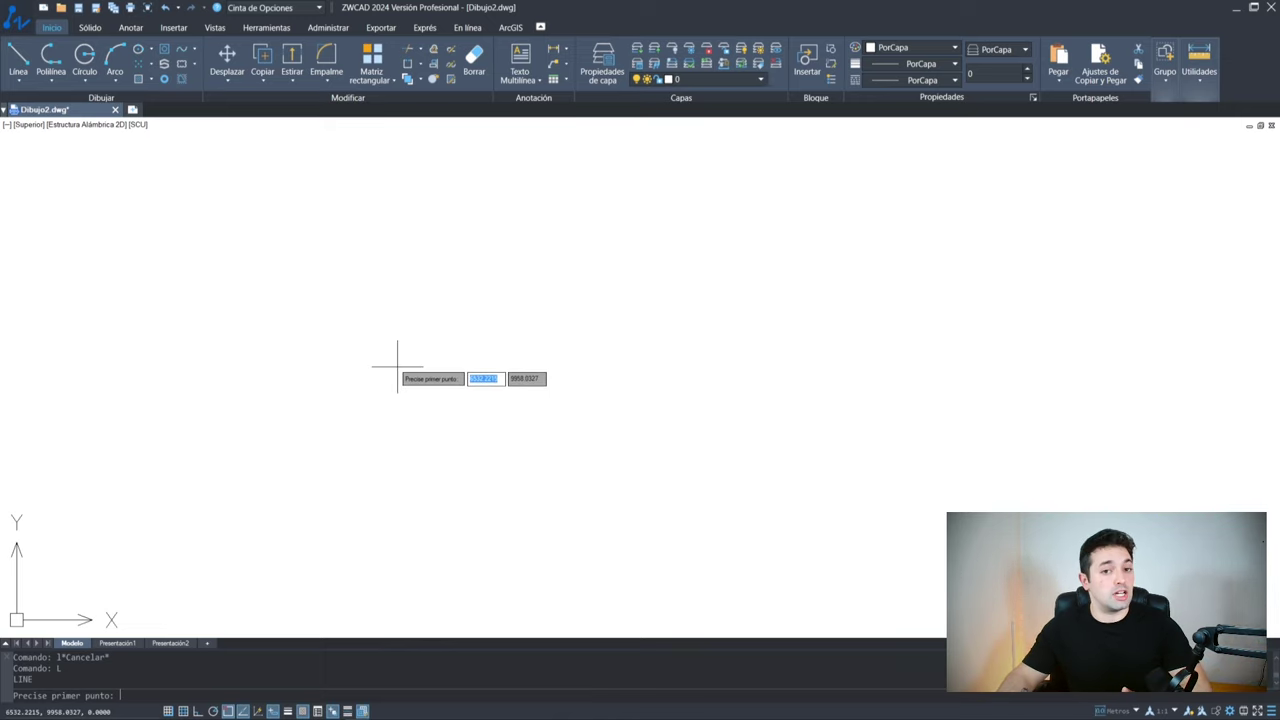
click(355, 340)
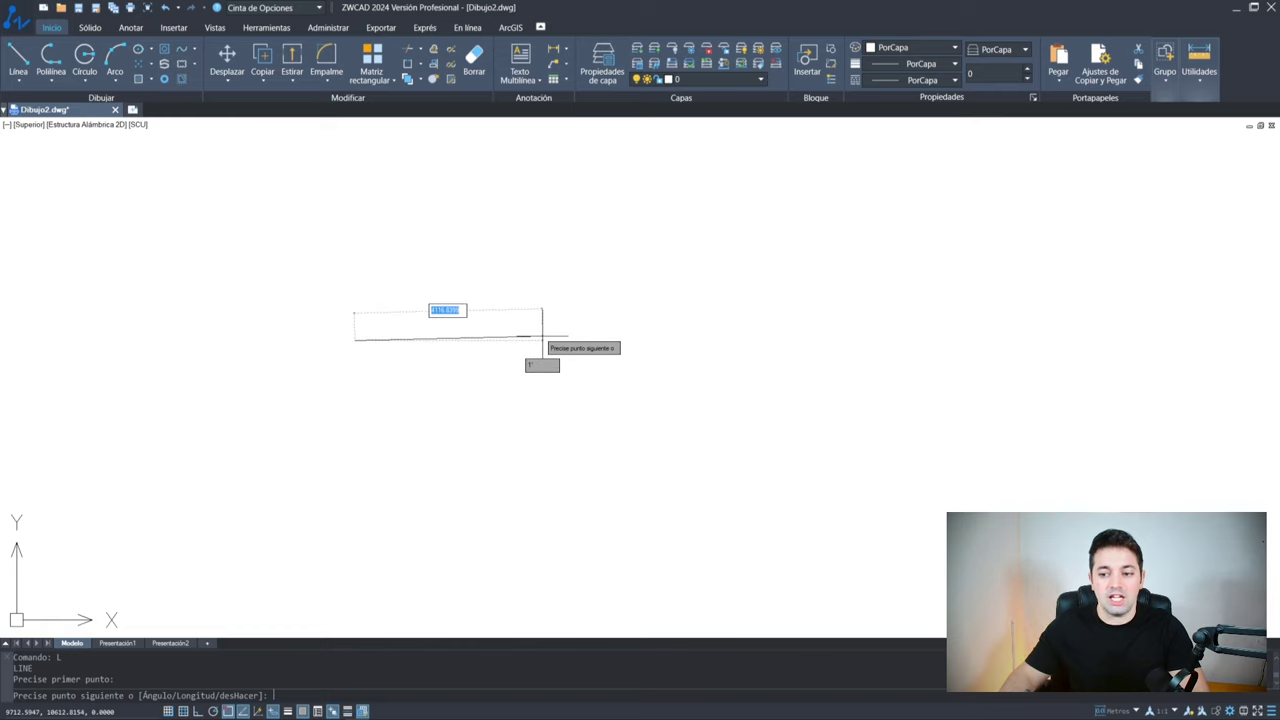
middle_drag(374, 337, 448, 327)
text(10)
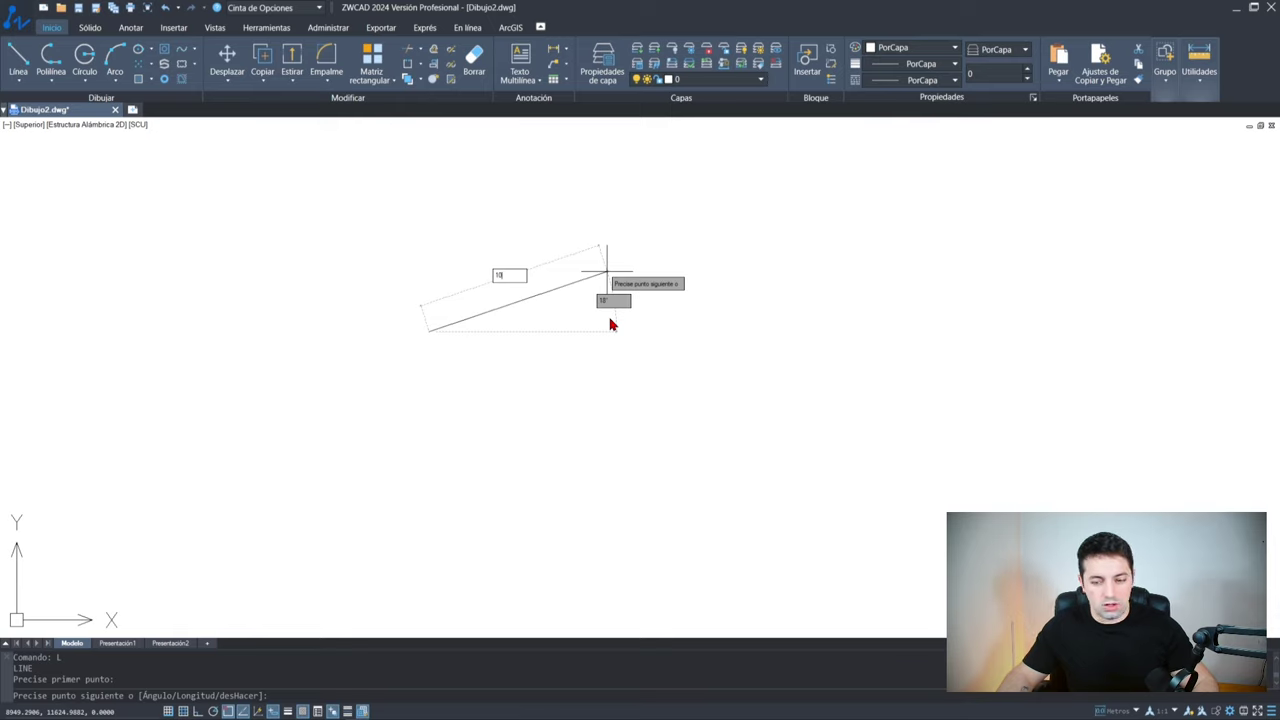
key(Tab)
text(45)
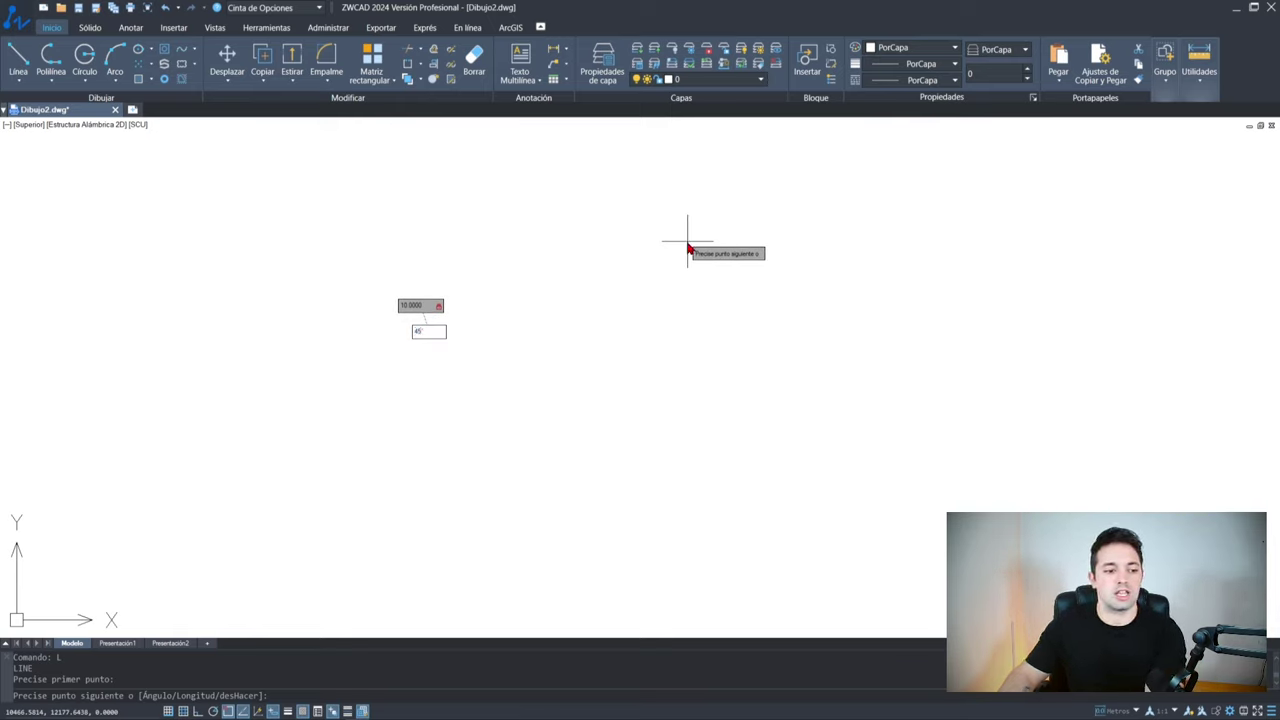
key(Return)
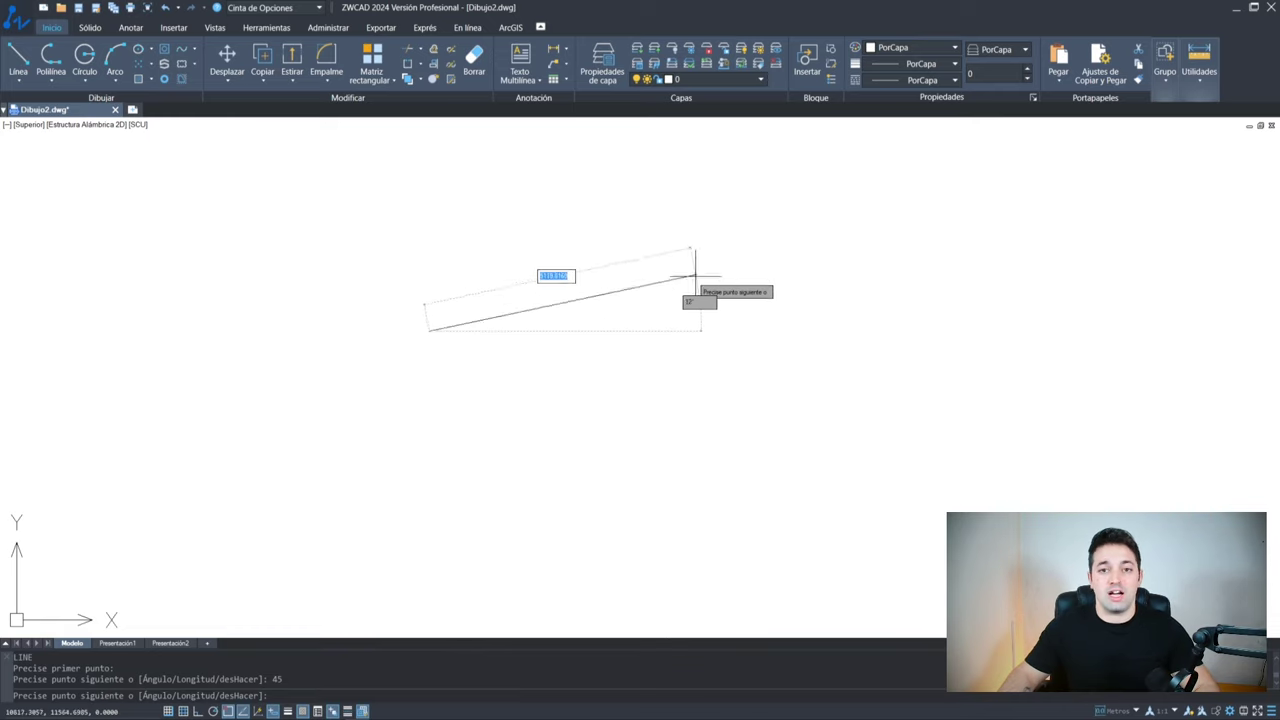
key(Escape)
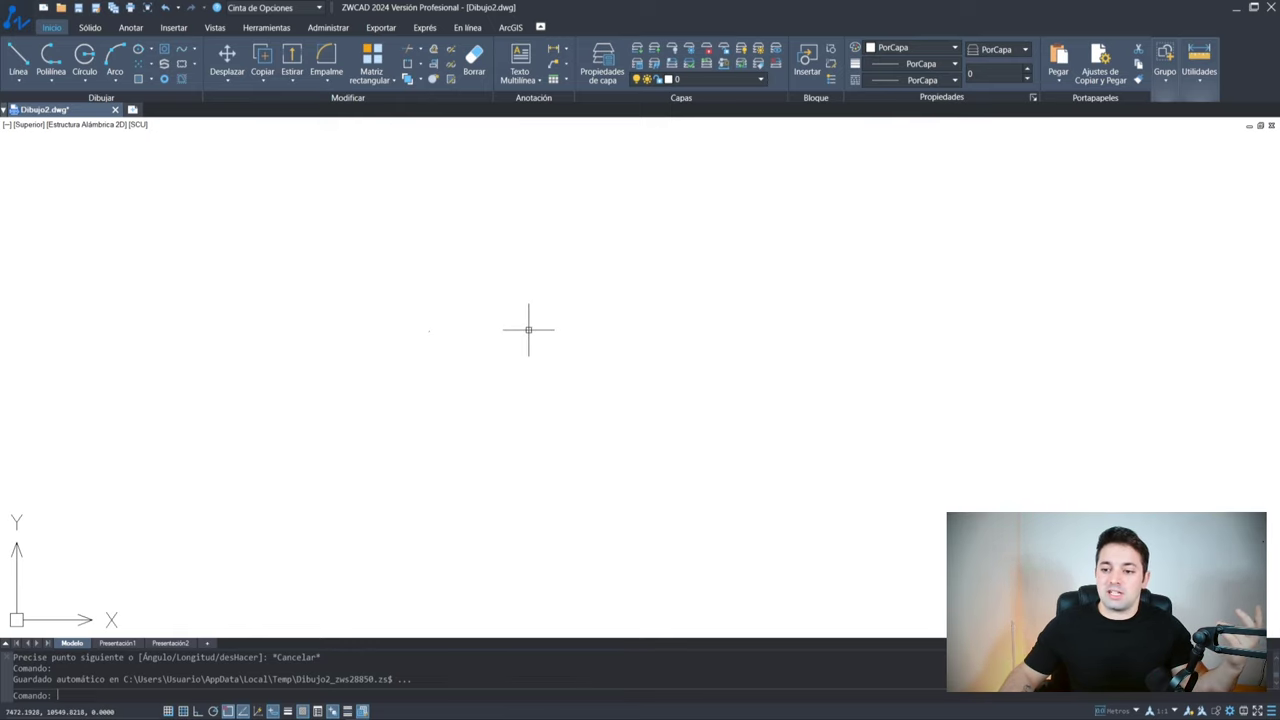
Zoom in on the 10-unit 45° line and select it to check its grips
scroll(543, 206, down, 2)
scroll(680, 367, up, 2)
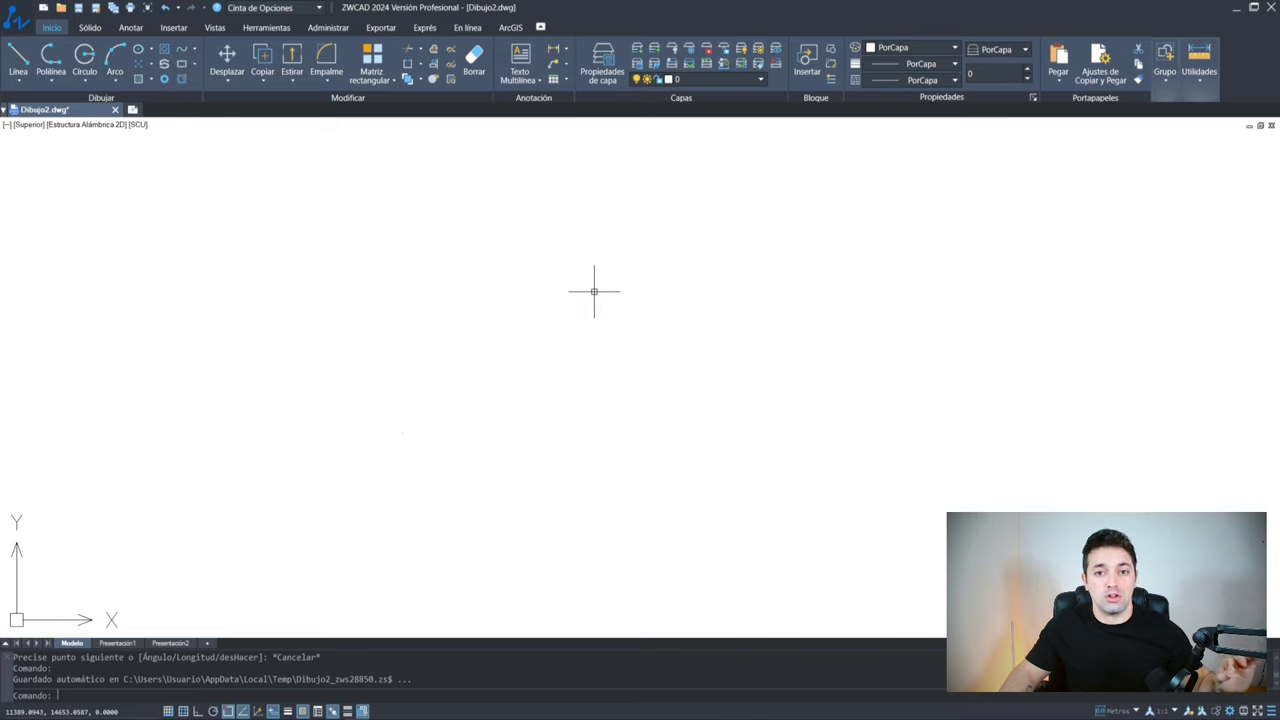
scroll(594, 291, down, 2)
click(628, 346)
click(651, 254)
middle_drag(651, 254, 656, 337)
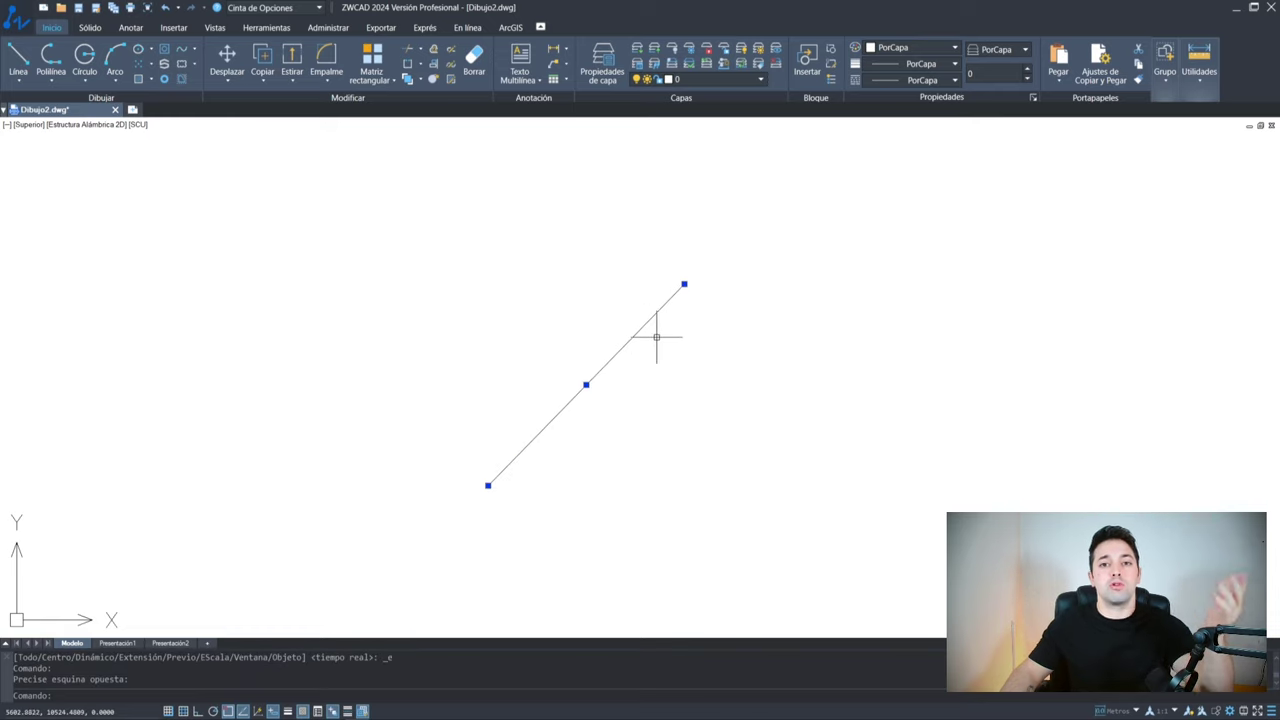
scroll(664, 350, up, 2)
key(Escape)
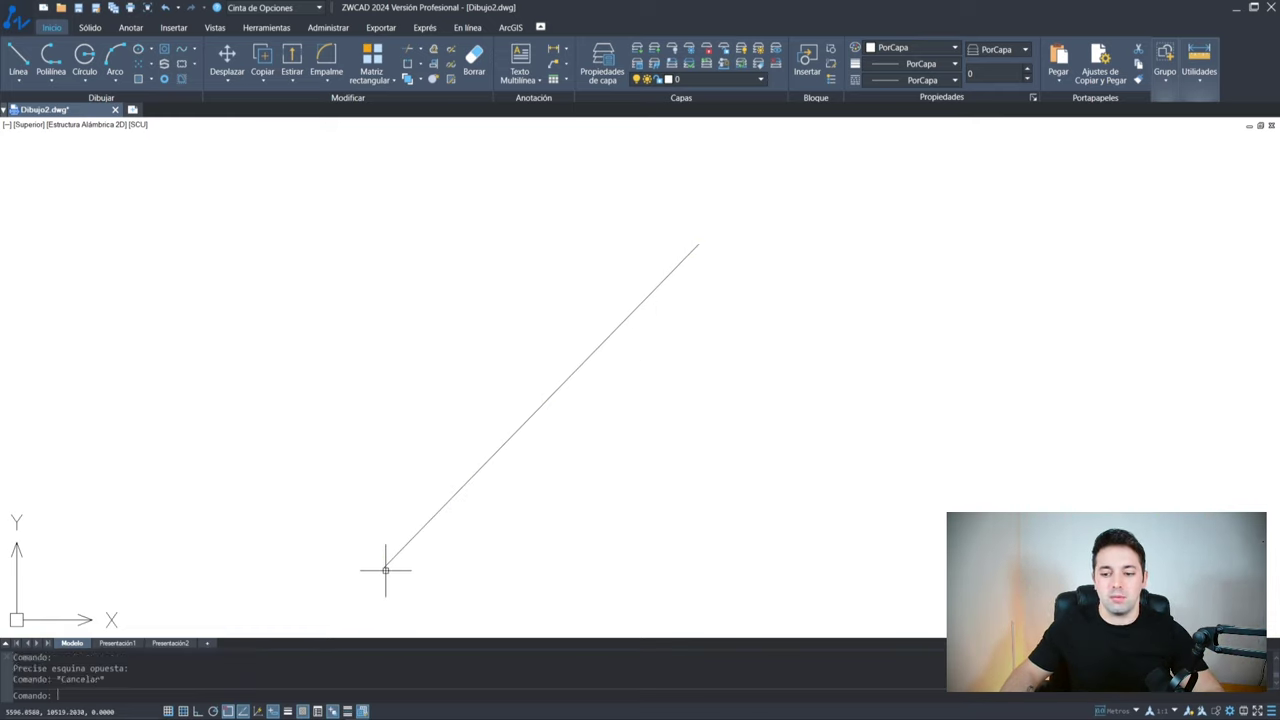
click(558, 396)
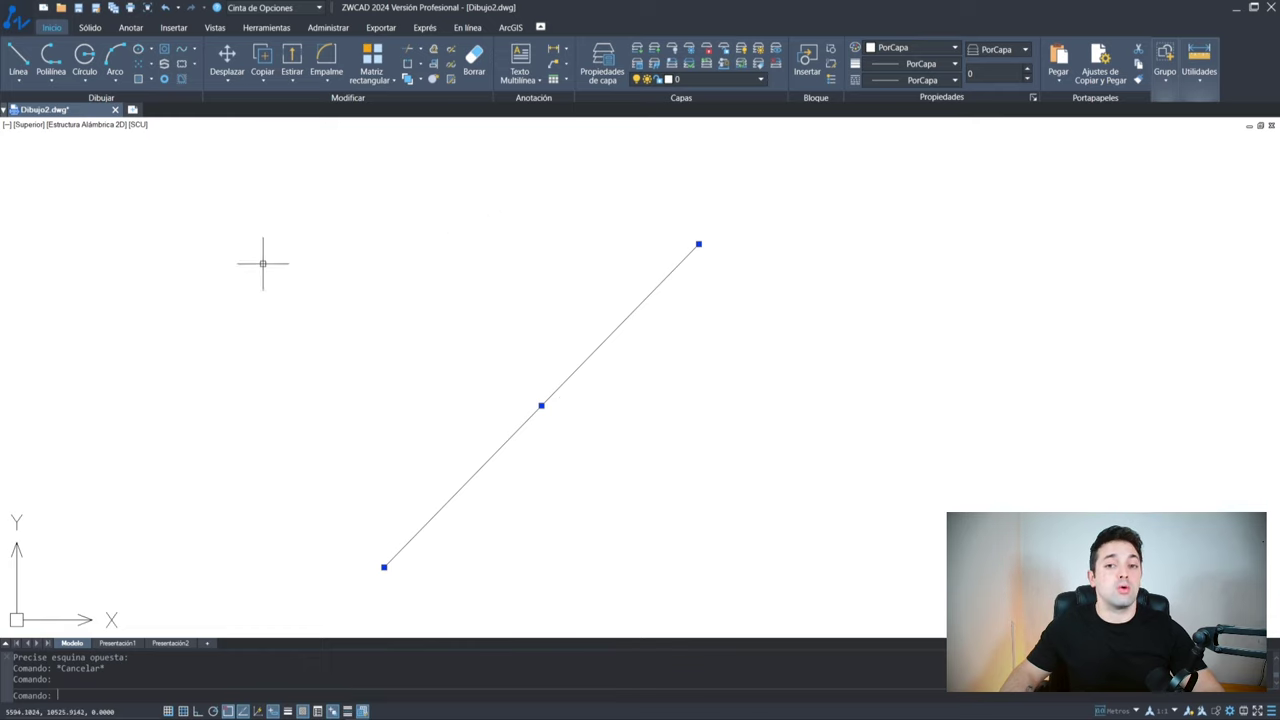
key(Escape)
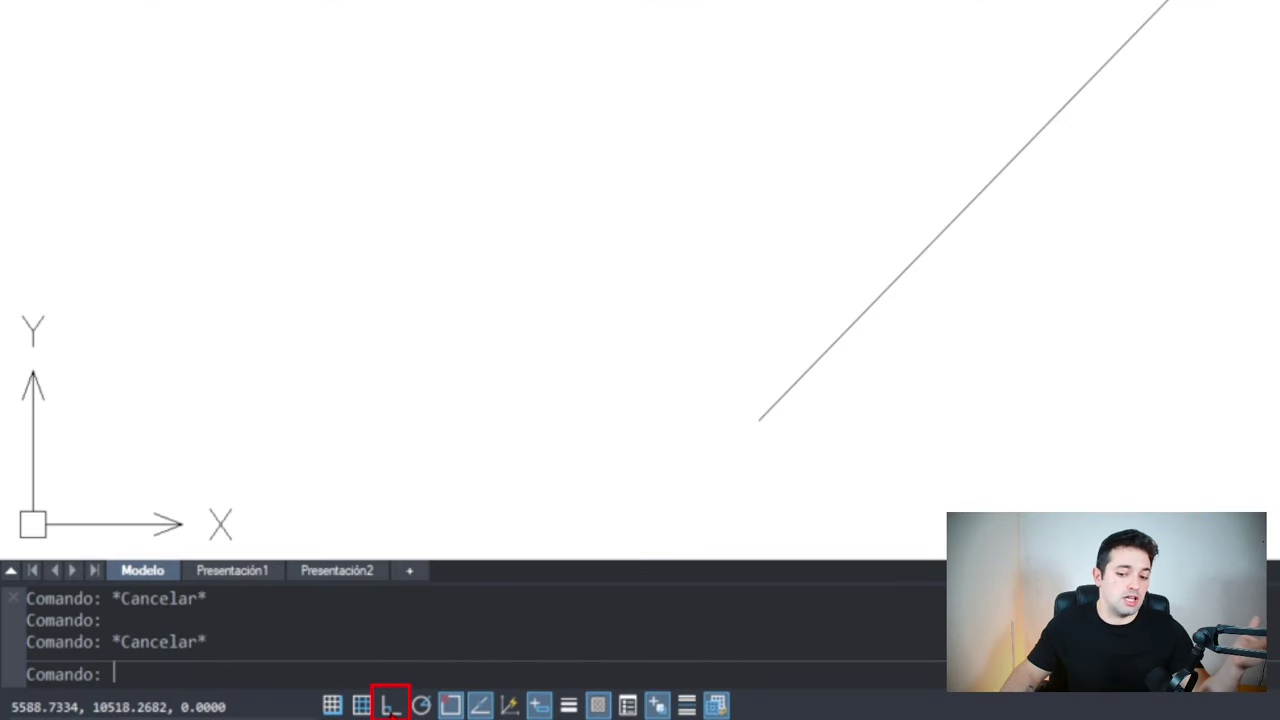
Turn Ortho on and draw a 15-unit horizontal line
click(390, 706)
key(F8)
key(F8)
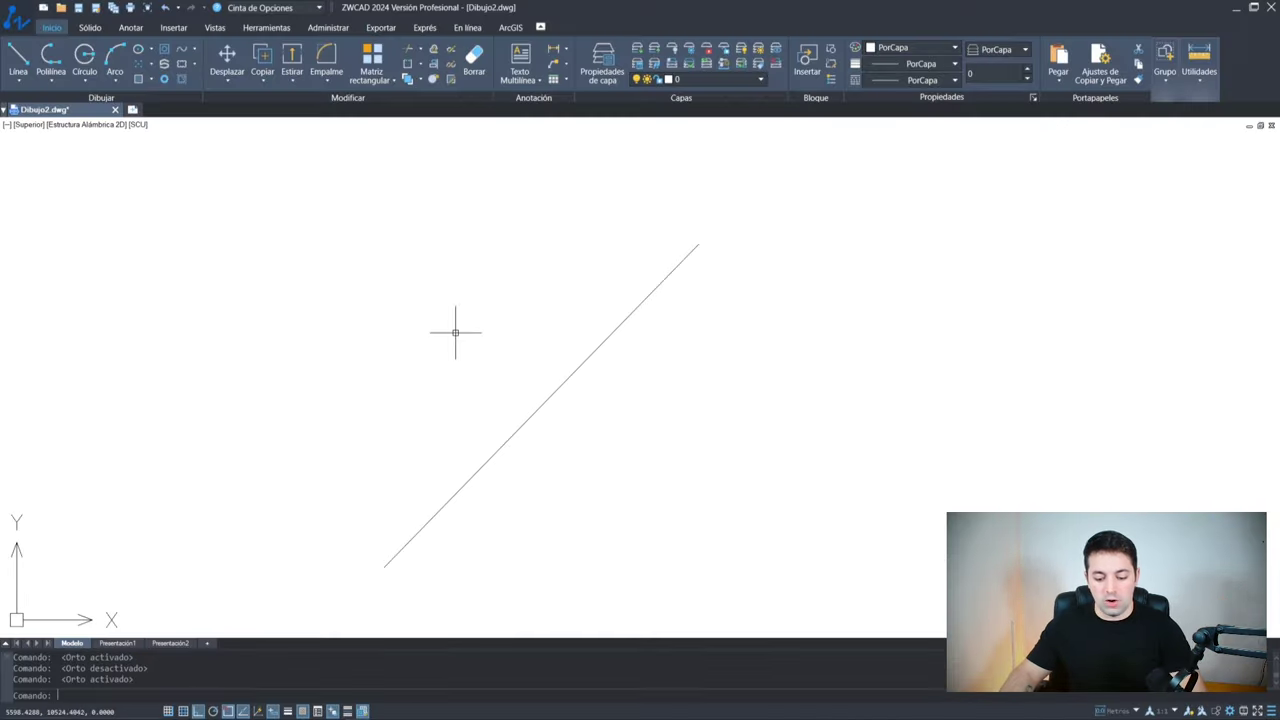
text(l)
key(Return)
click(369, 349)
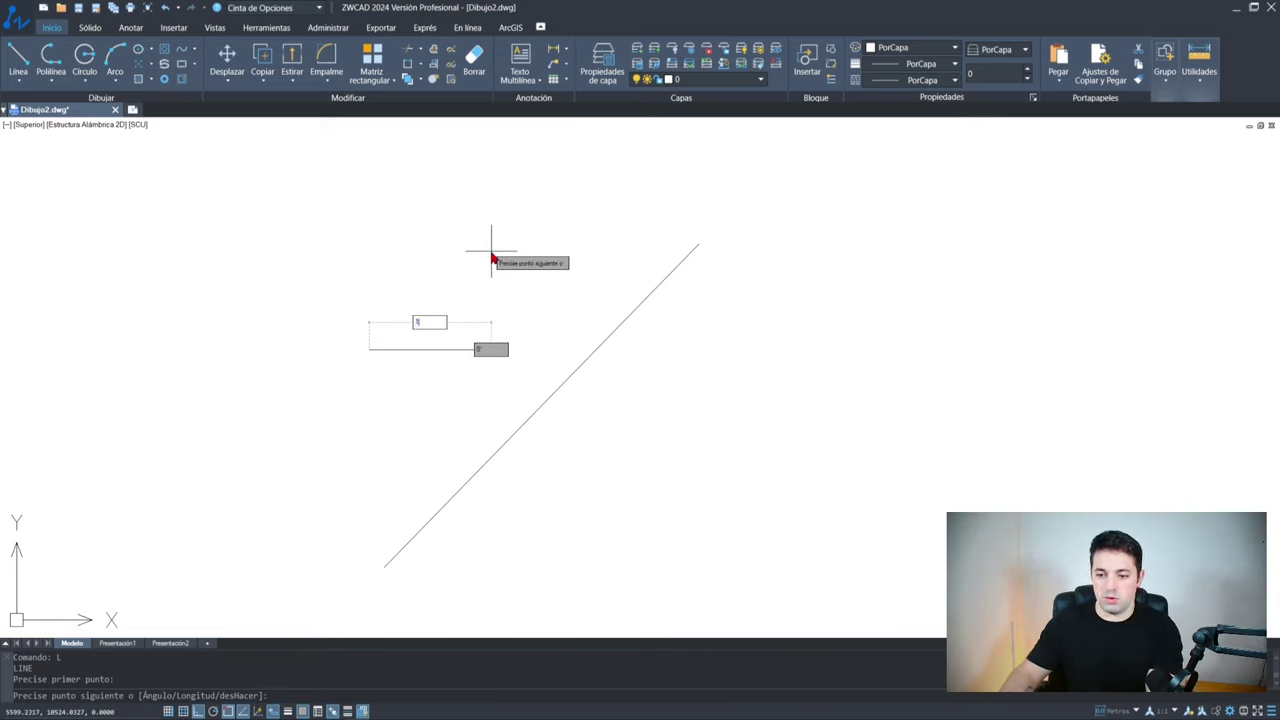
text(5)
key(Return)
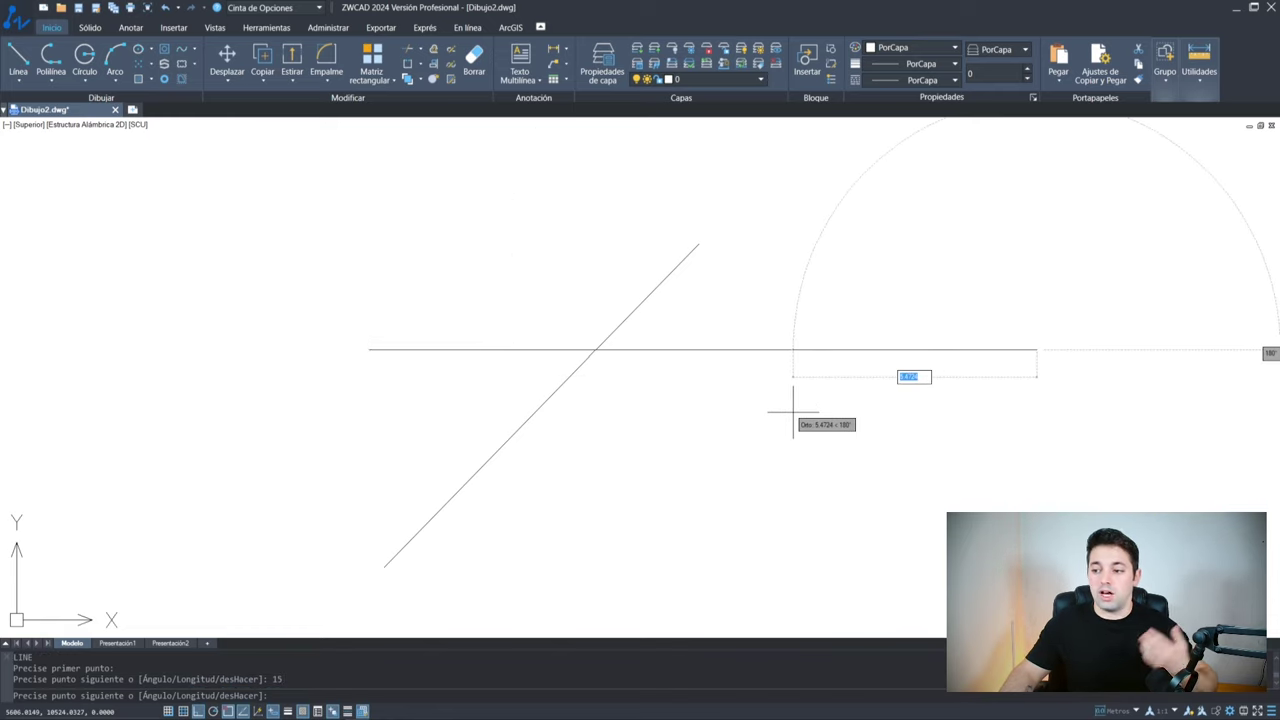
key(Return)
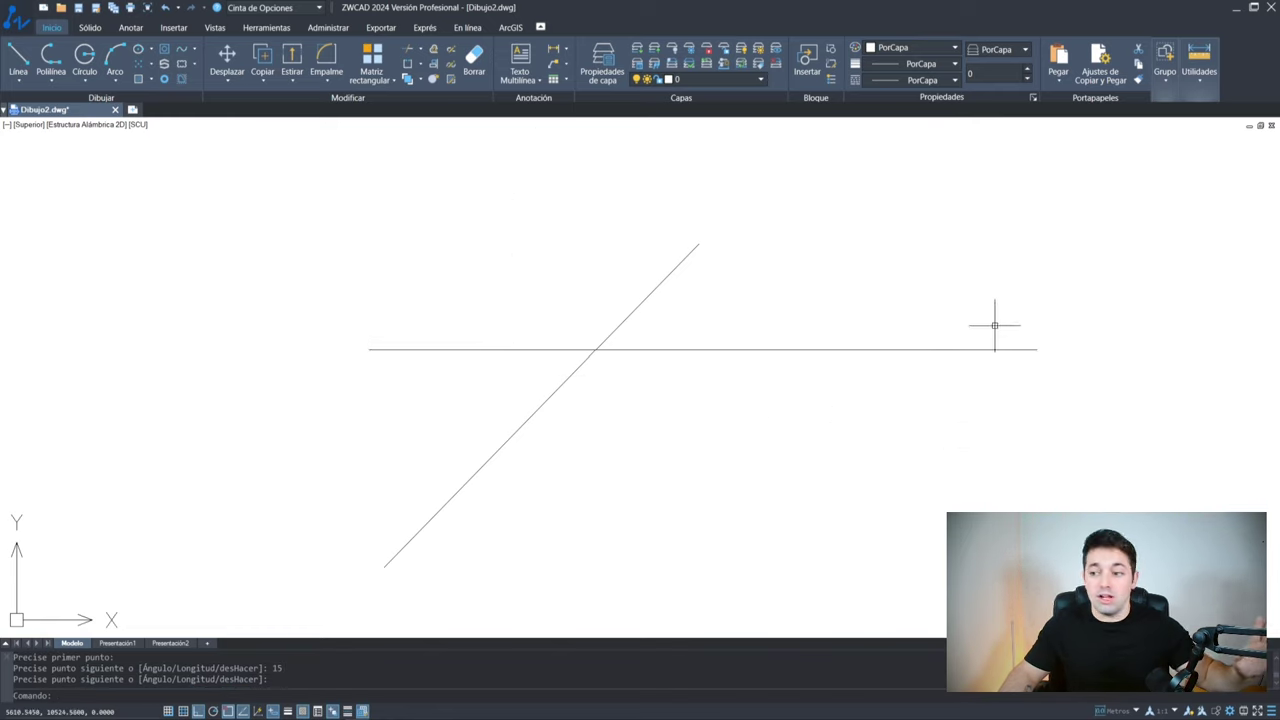
Select the horizontal and 45° lines and delete them
click(995, 349)
click(682, 263)
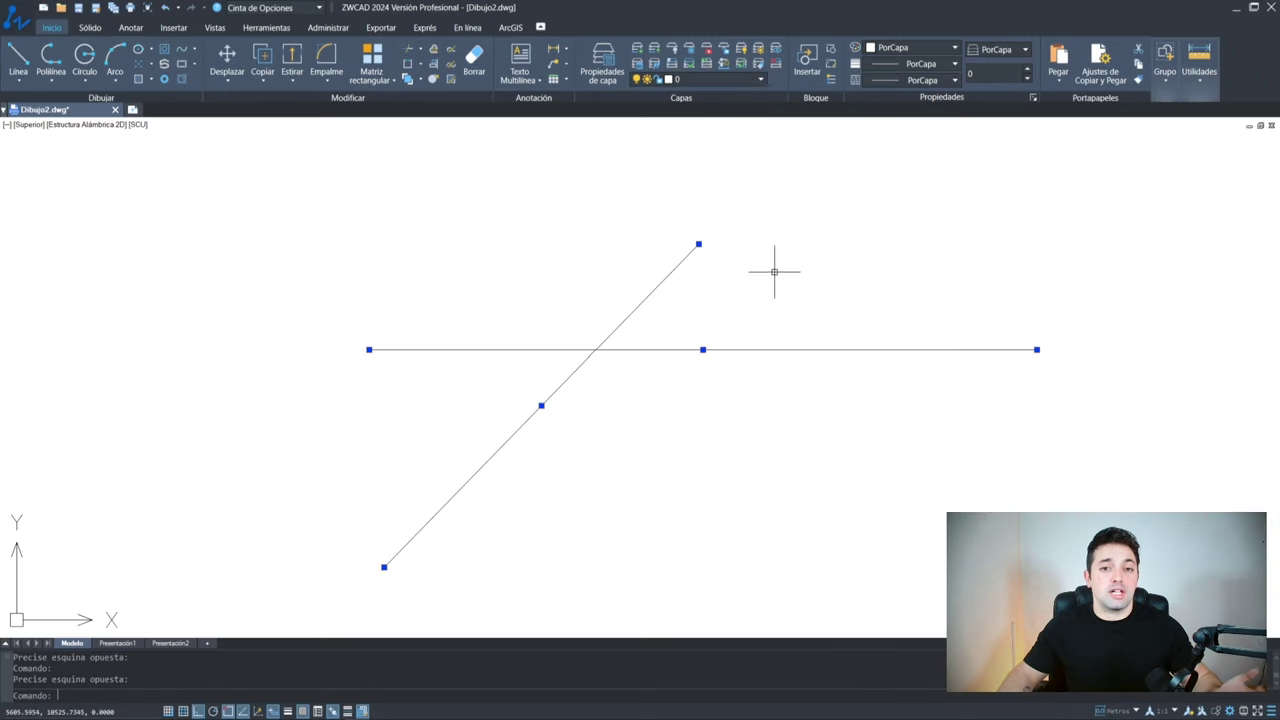
click(774, 271)
click(563, 386)
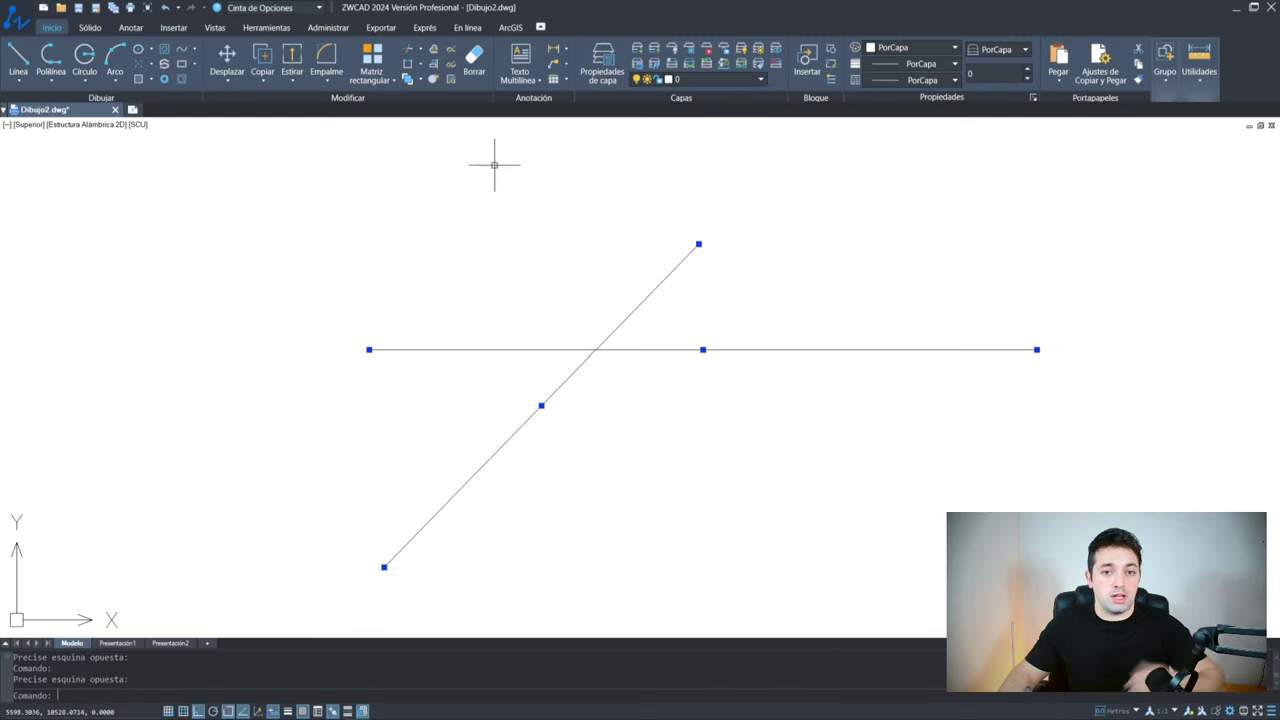
key(Delete)
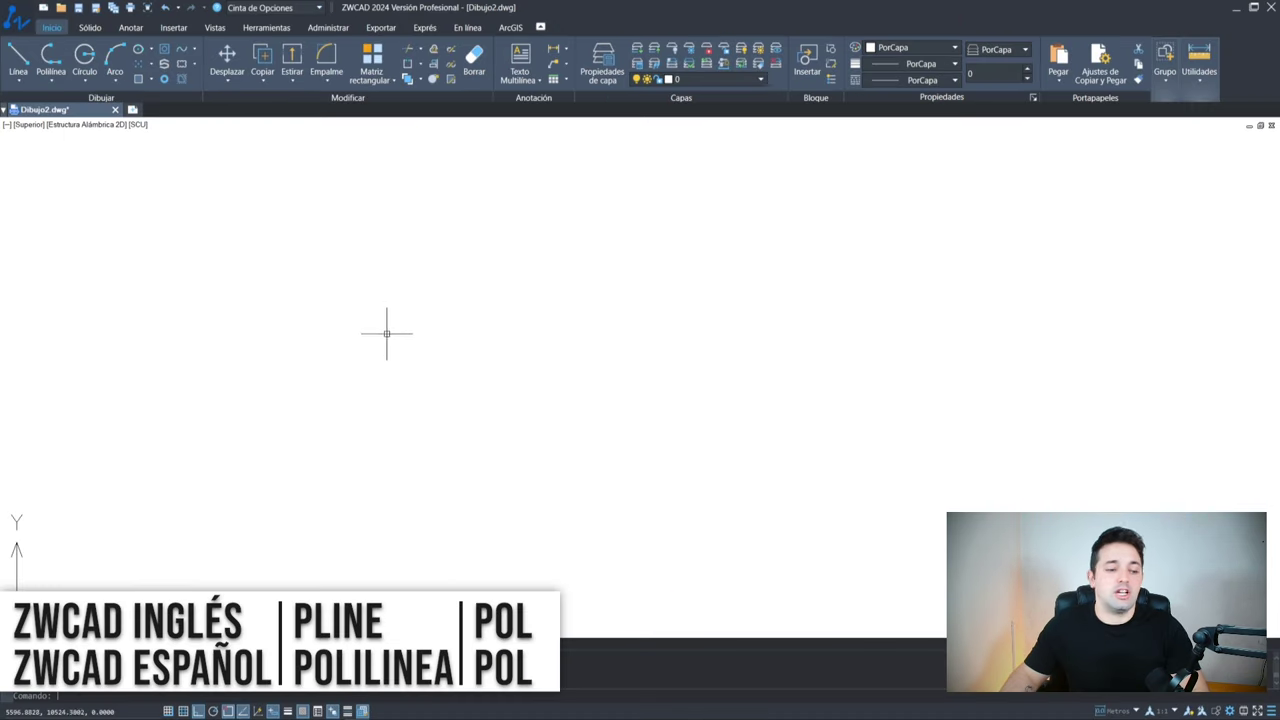
Draw a free-angle zigzag polyline through ten points with POL, Ortho off
text(pol)
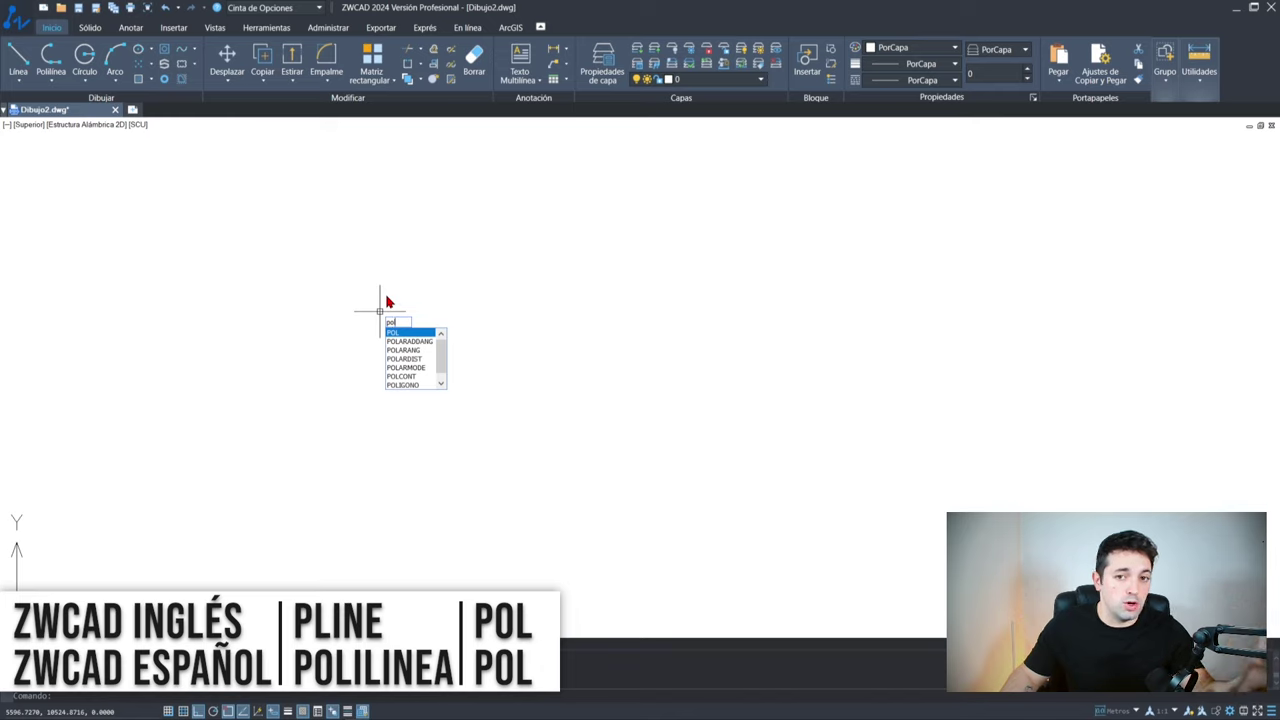
key(Return)
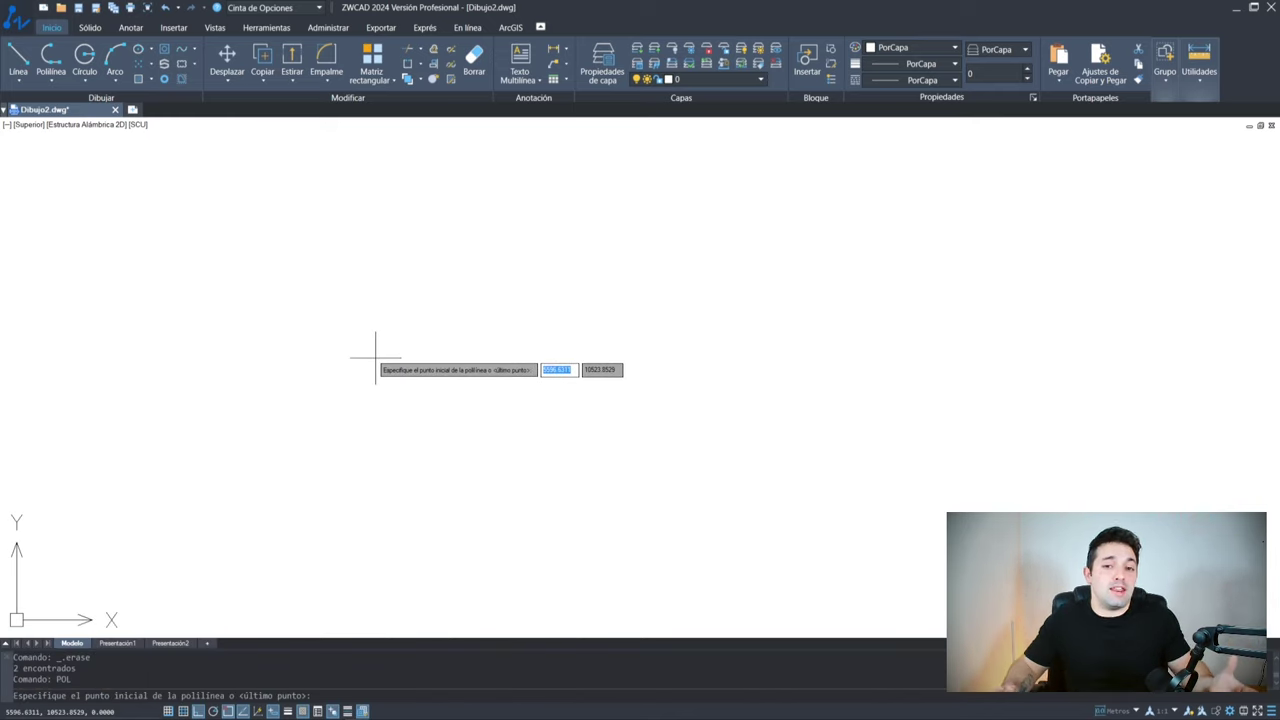
click(330, 394)
key(F8)
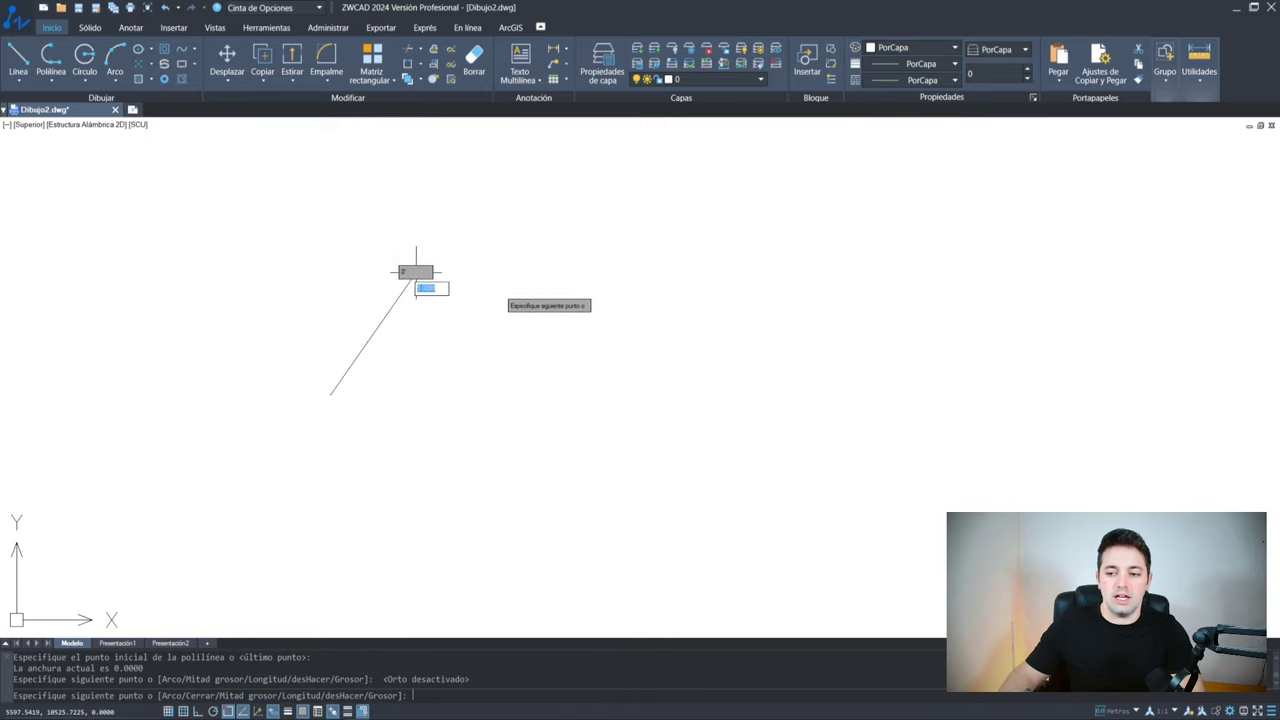
click(416, 273)
click(555, 356)
click(517, 512)
click(330, 521)
click(145, 375)
click(475, 245)
click(663, 307)
click(745, 420)
click(668, 530)
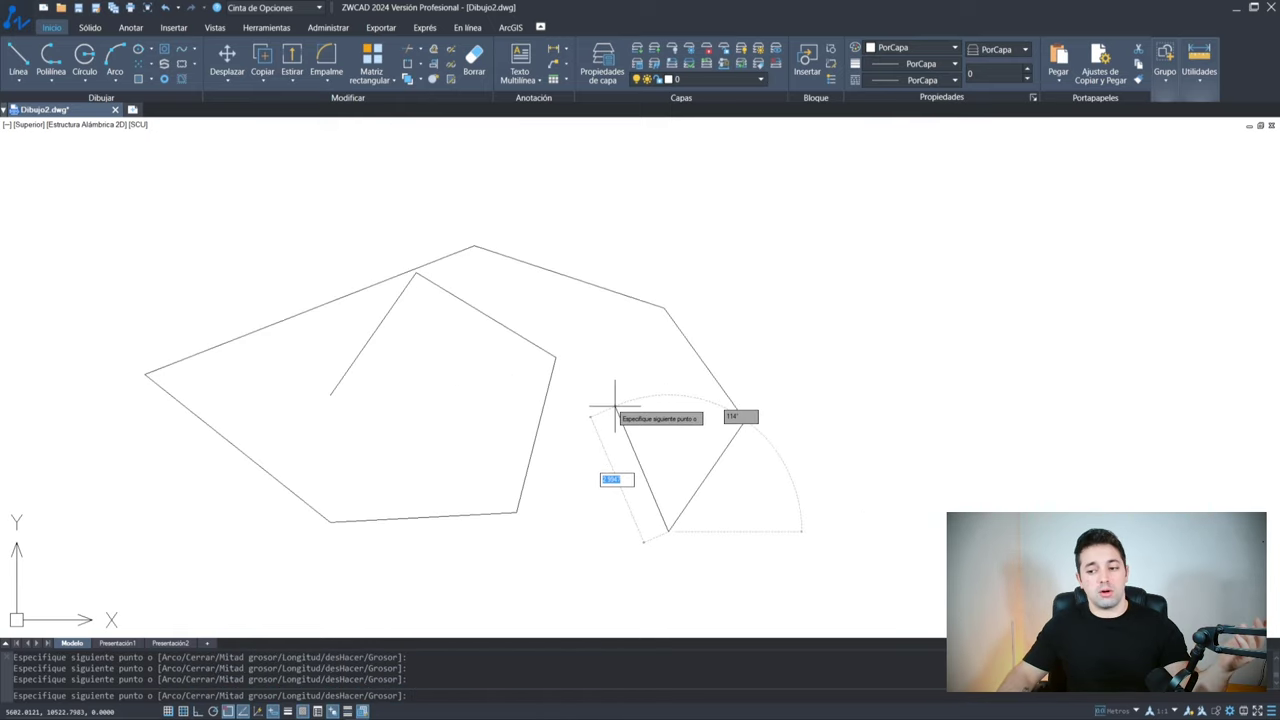
key(Escape)
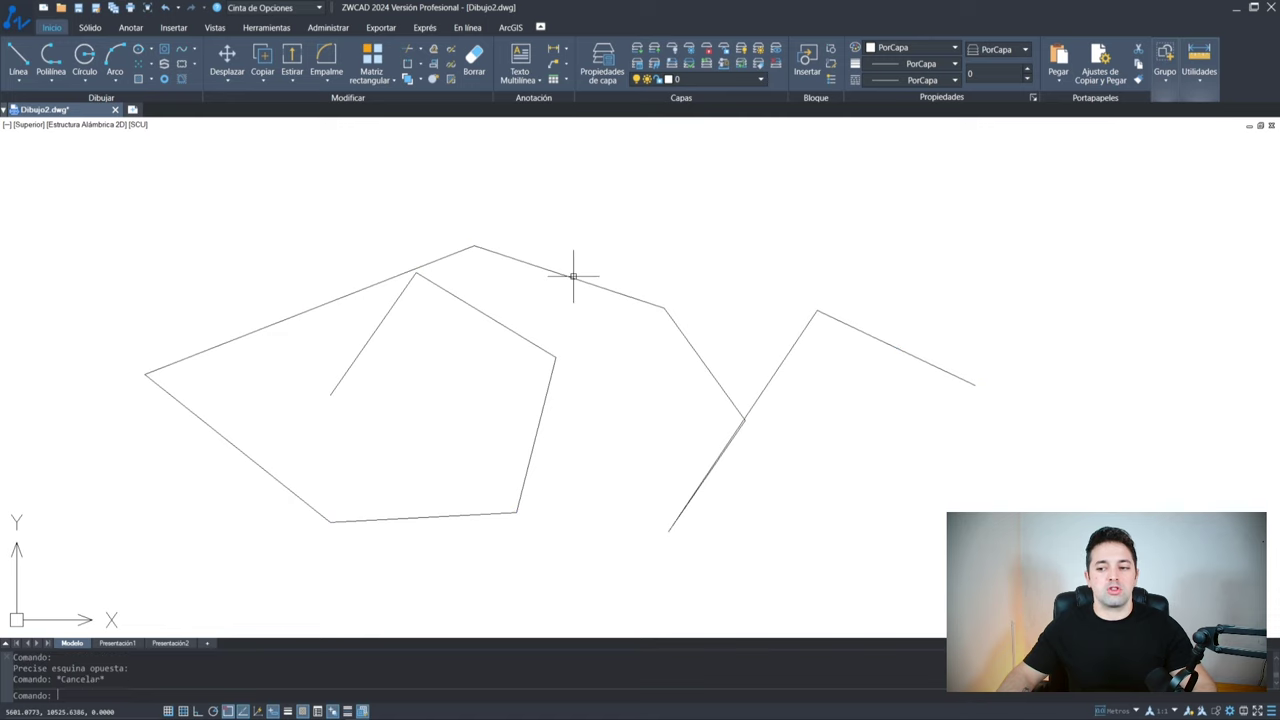
Window-select the zigzag polyline and delete it
click(571, 277)
drag(326, 431, 324, 300)
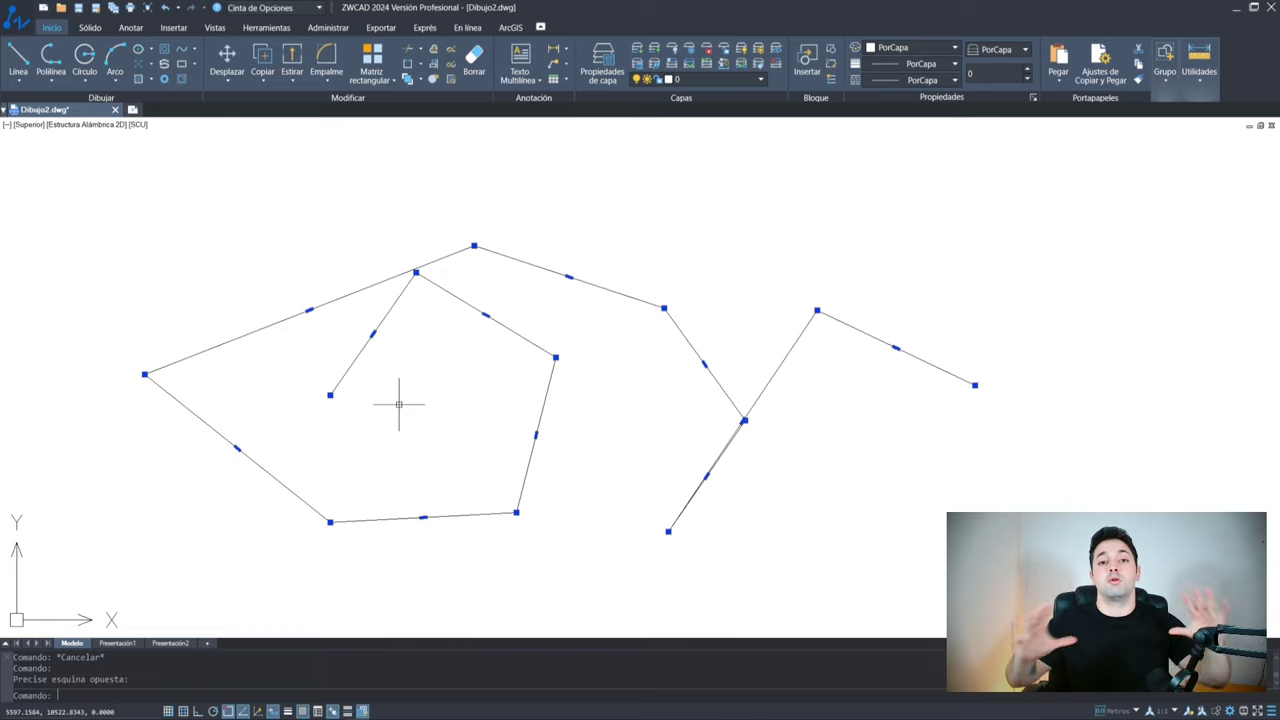
key(Delete)
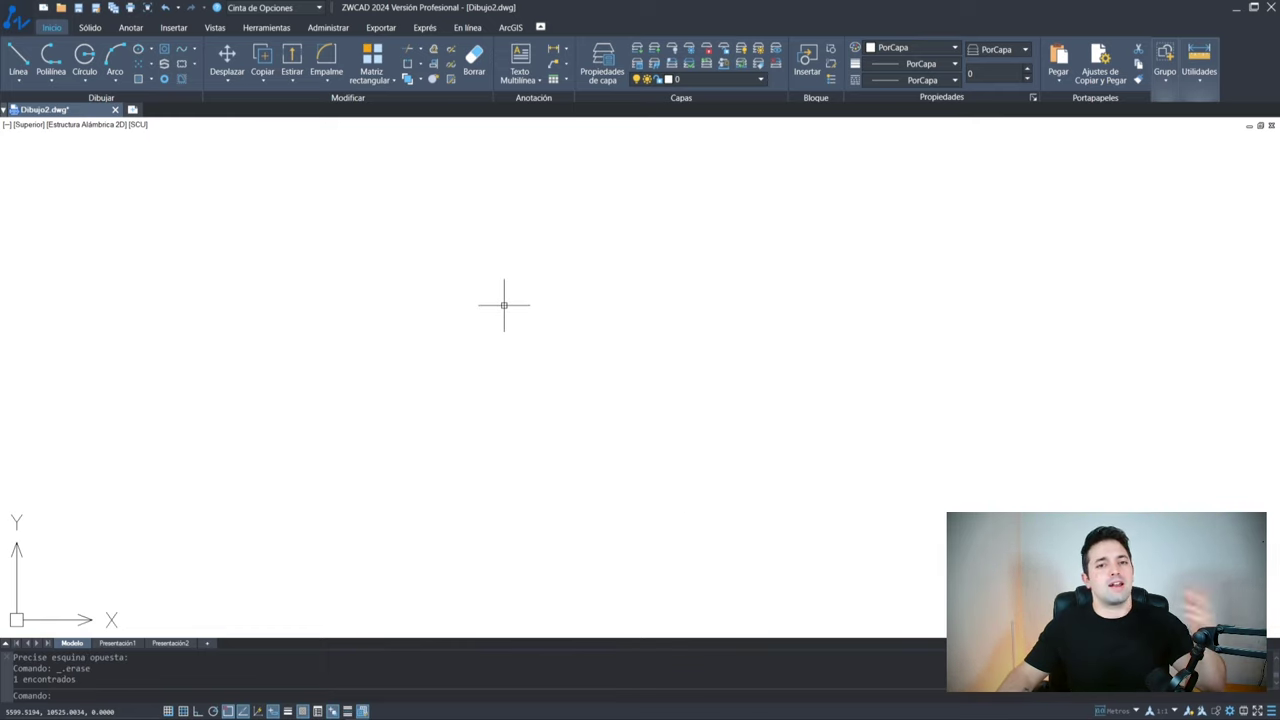
Start a new polyline with POL and place five vertices freehand
text(pol)
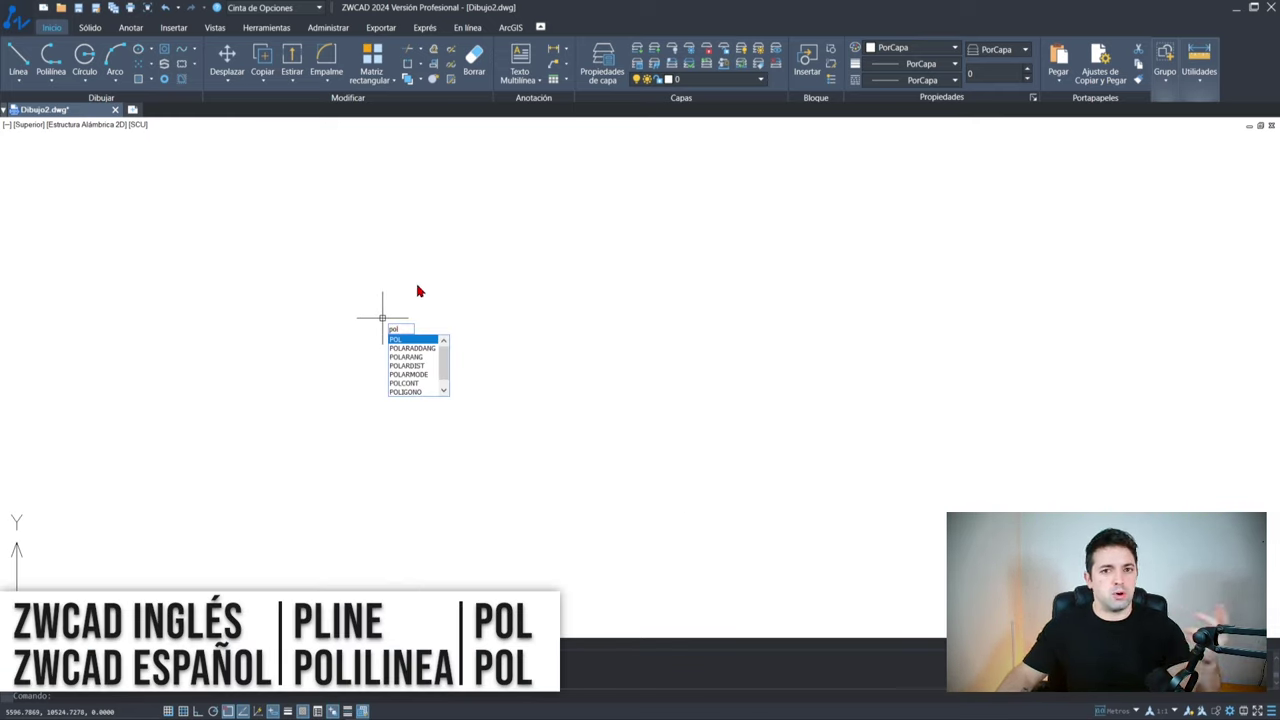
key(Return)
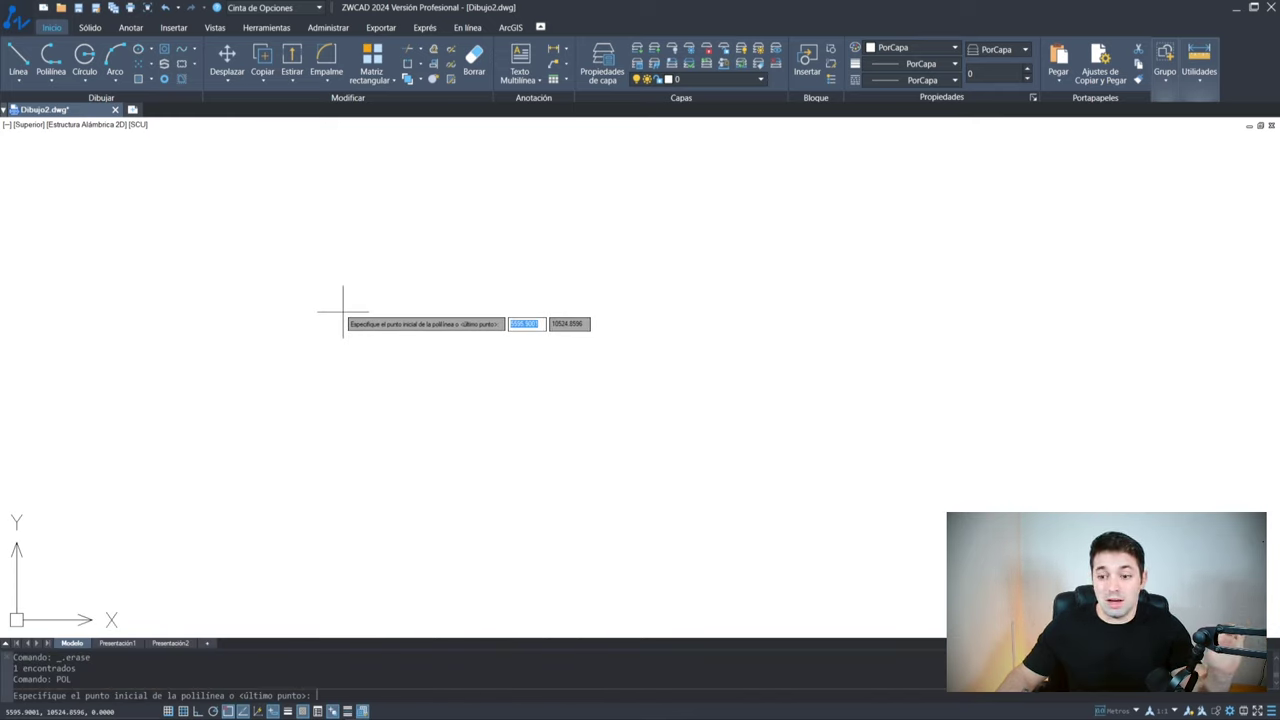
click(343, 310)
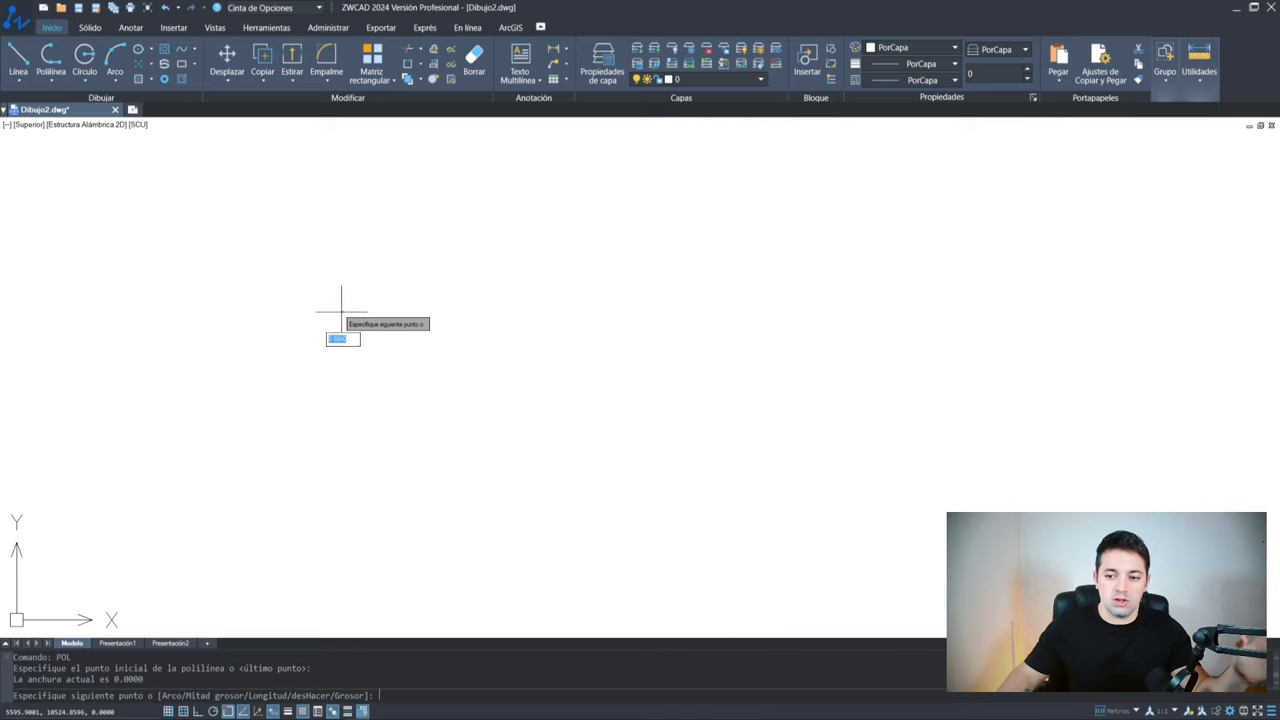
click(474, 200)
click(644, 283)
click(620, 400)
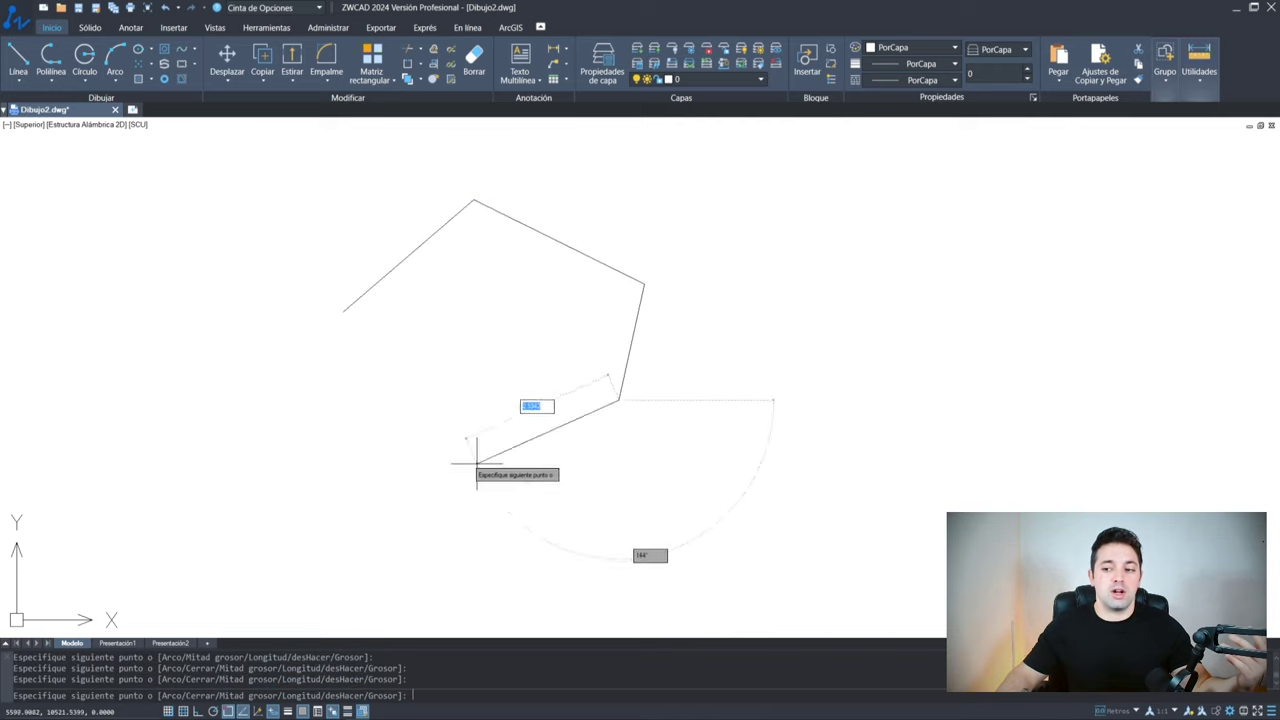
click(400, 444)
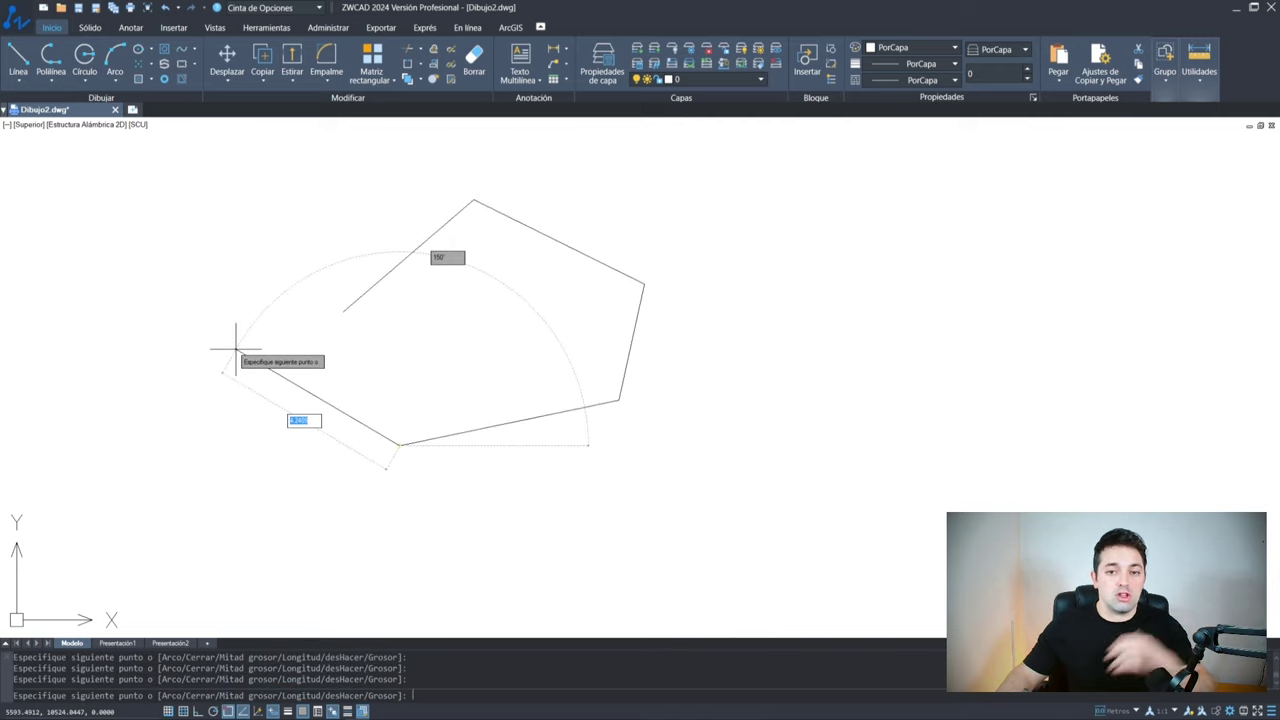
Extend it with three 5-unit segments and two orthogonal segments, then finish it
text(5)
key(Return)
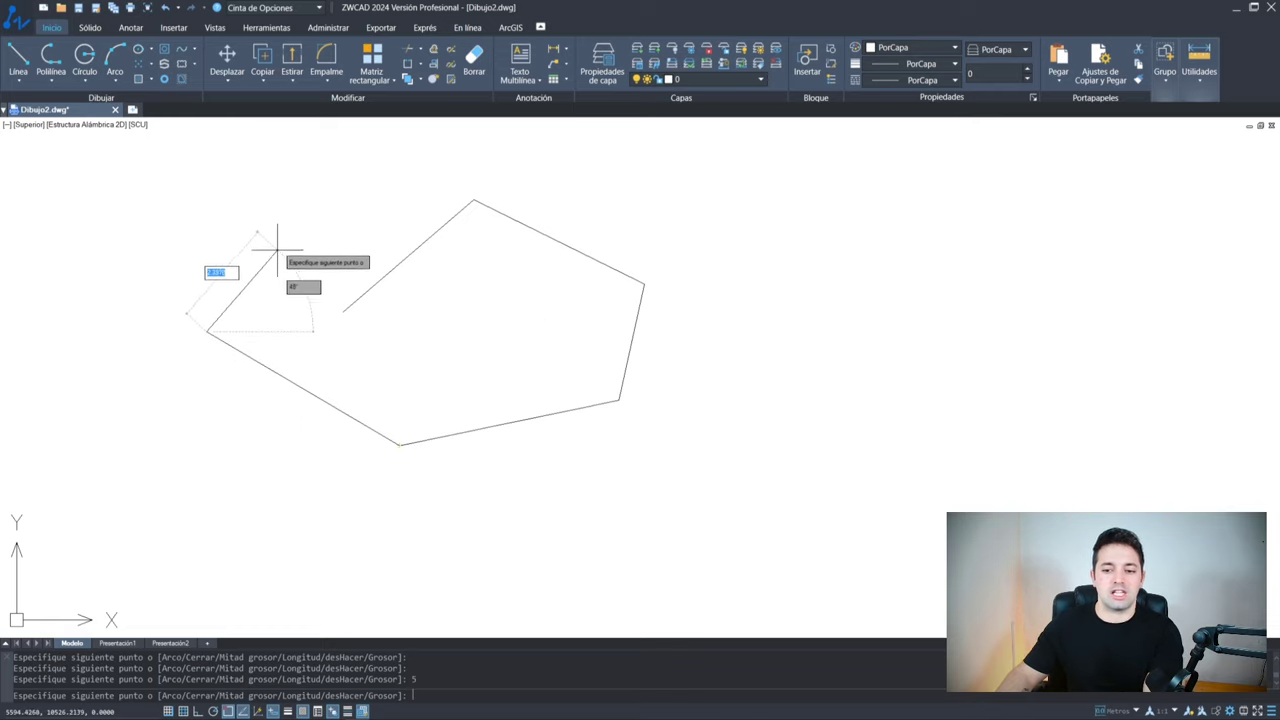
text(5)
key(Return)
text(5)
key(Return)
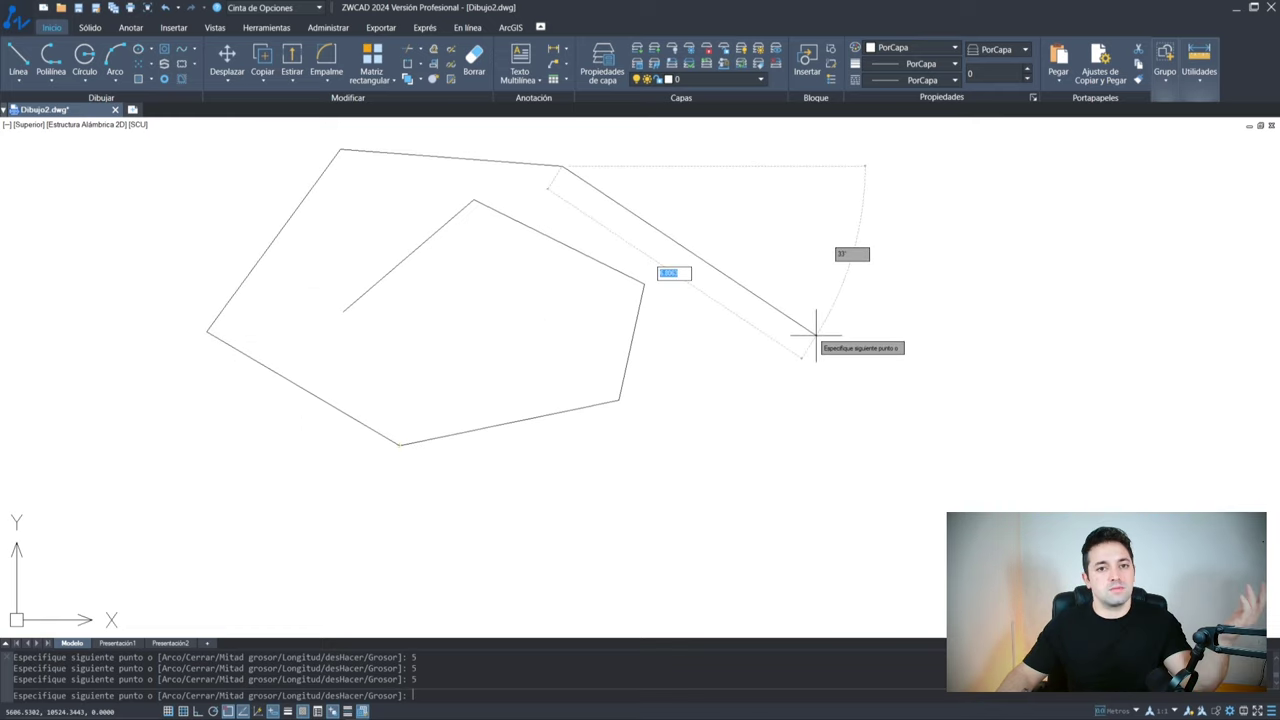
middle_drag(814, 334, 918, 366)
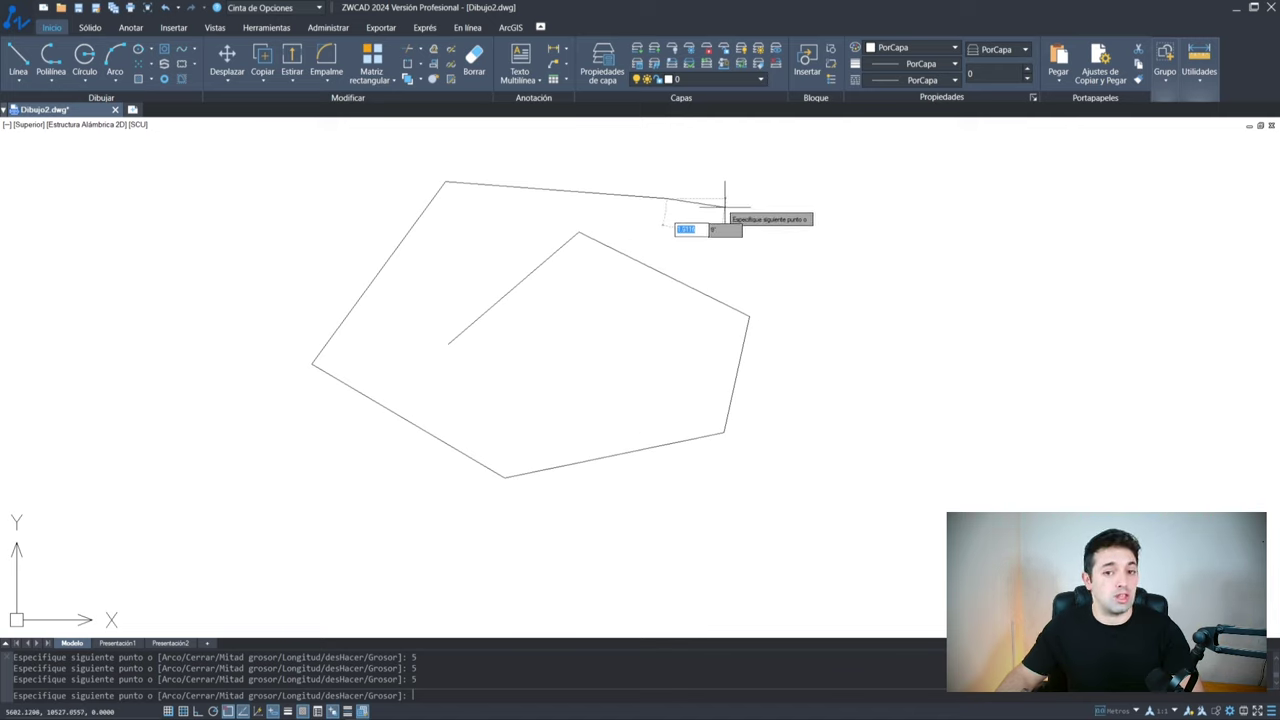
key(F8)
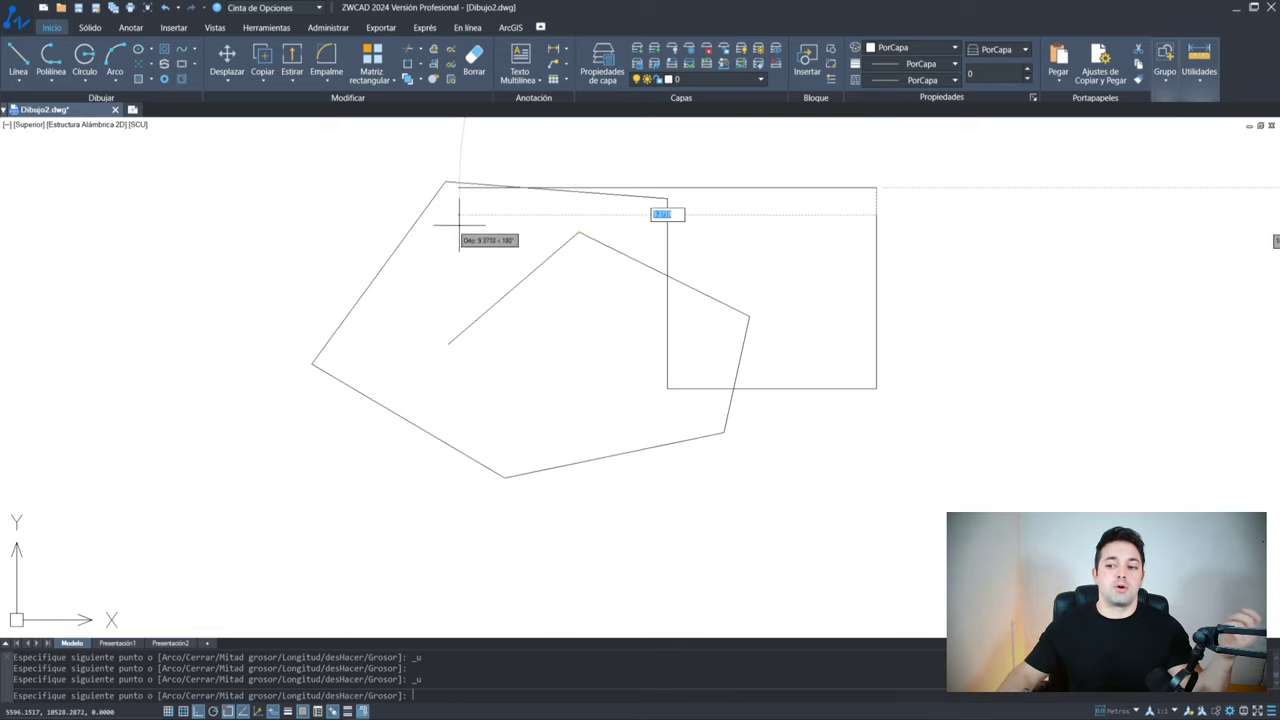
click(454, 228)
click(394, 514)
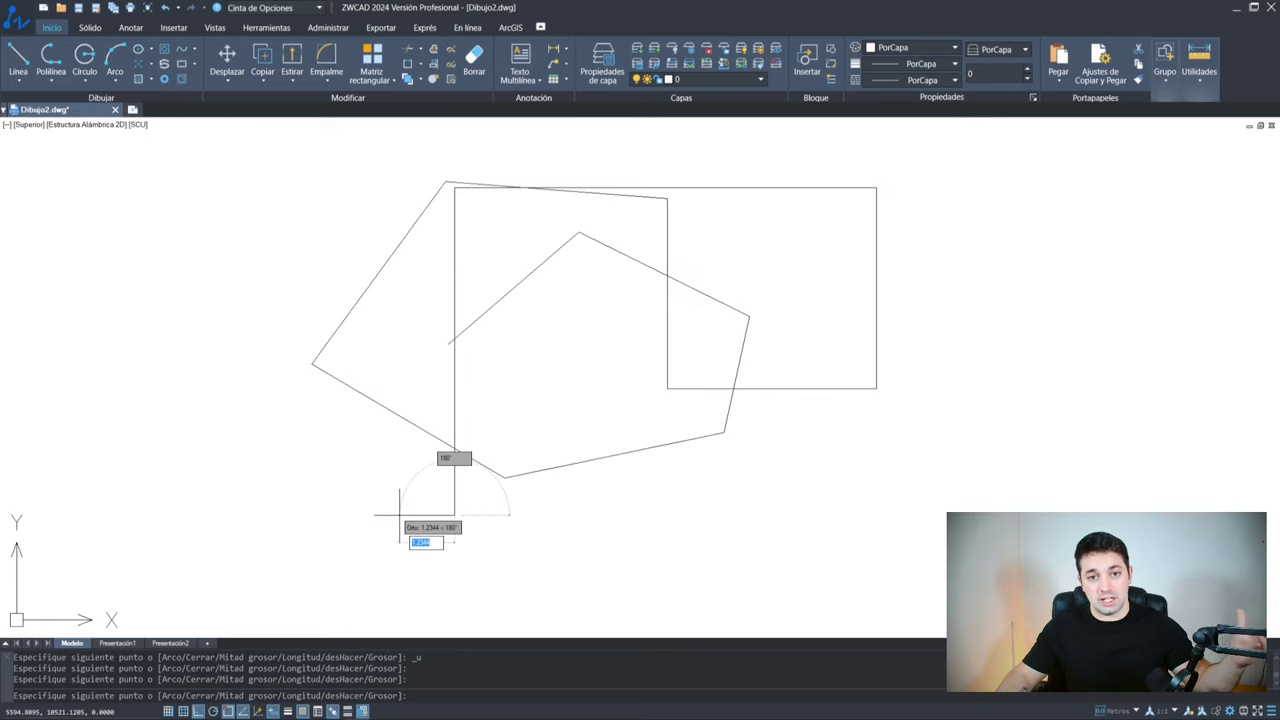
key(Return)
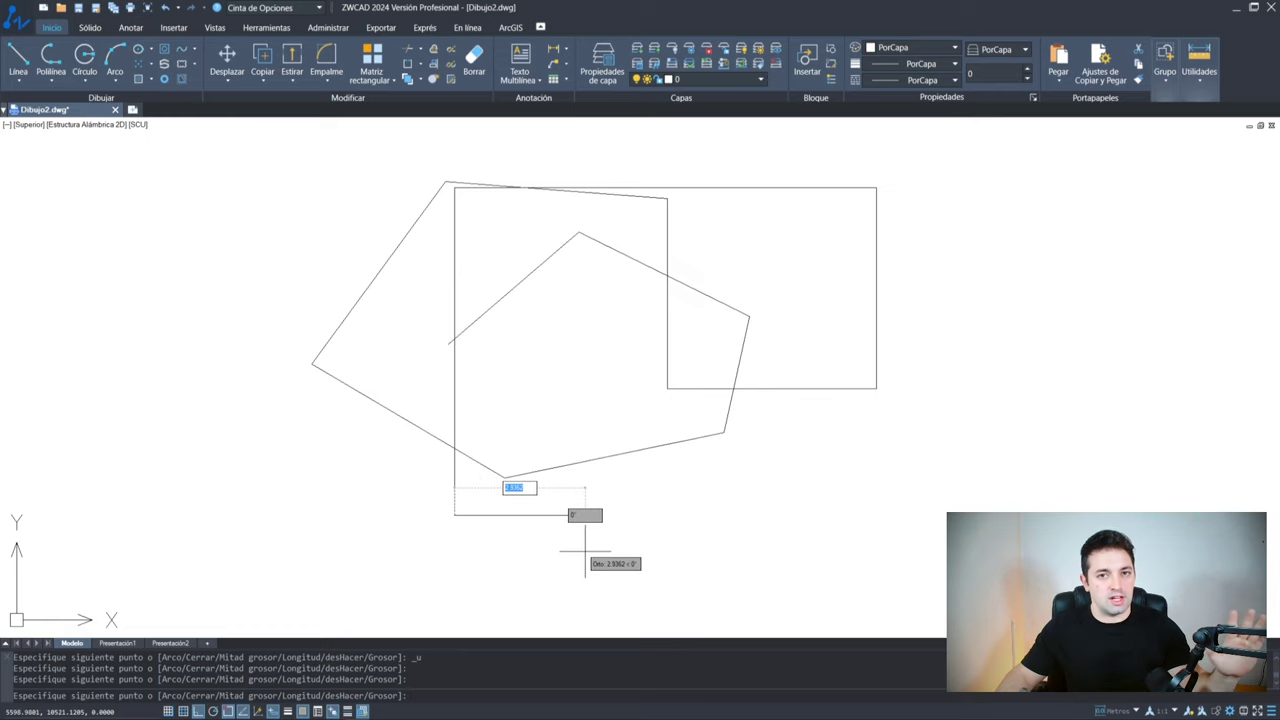
Crossing-select every object in the drawing and delete it
click(982, 224)
click(407, 435)
key(Delete)
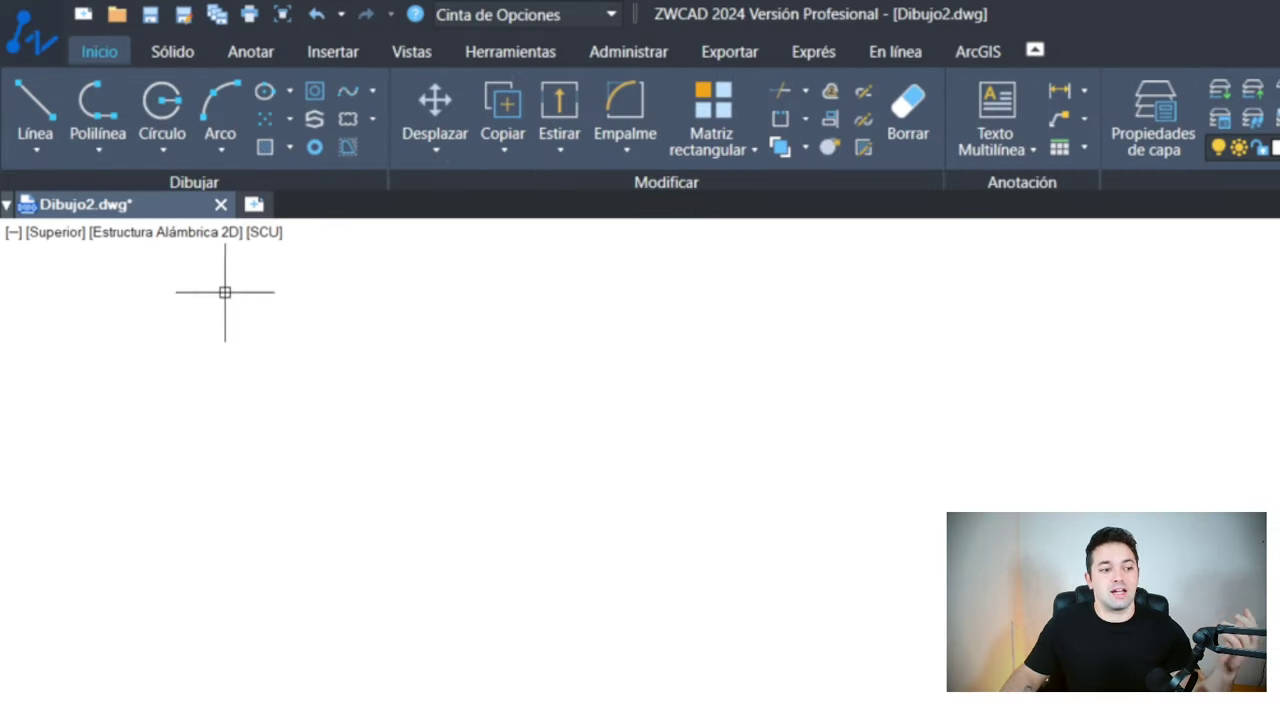
click(116, 146)
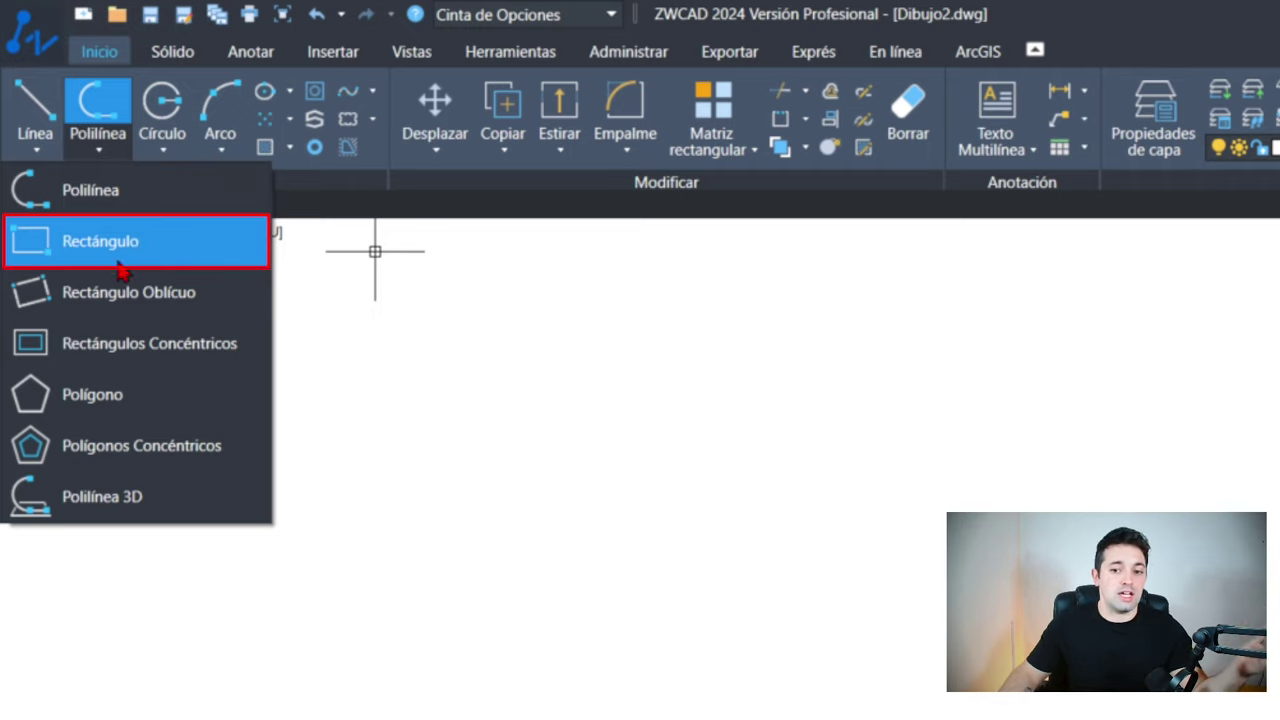
click(805, 462)
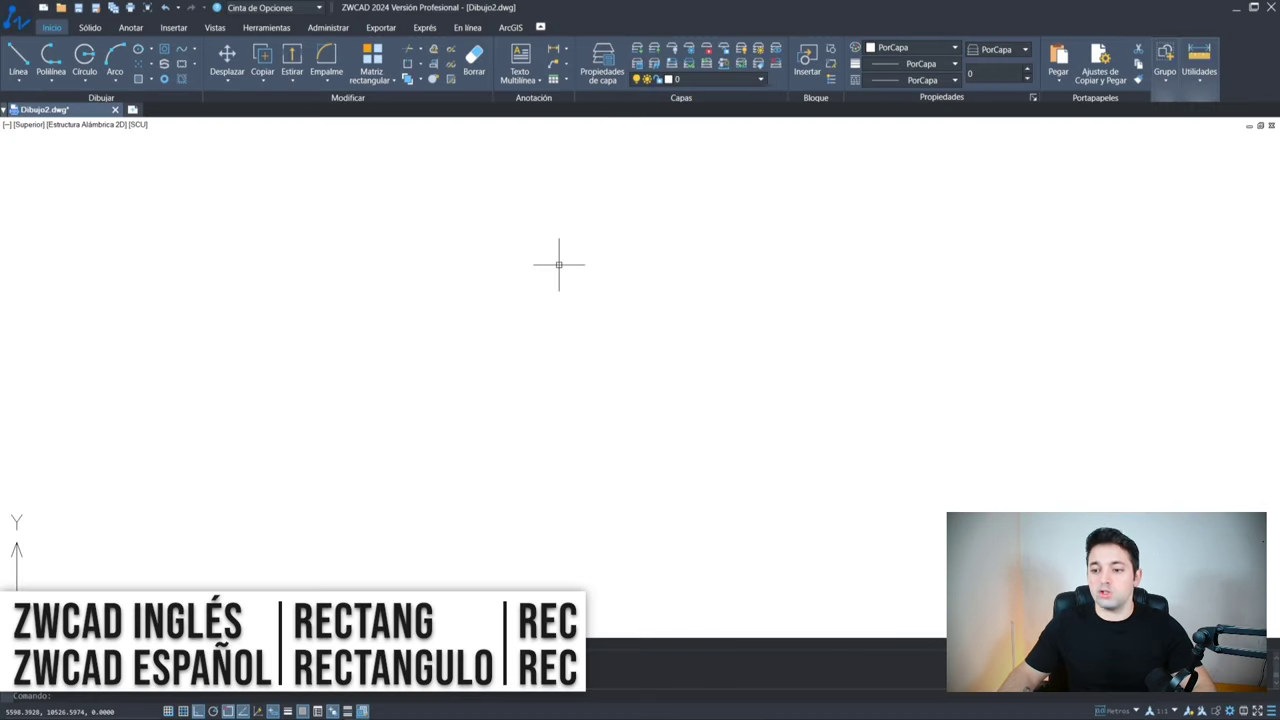
Draw a trial rectangle with REC, then select it and delete it
text(rec)
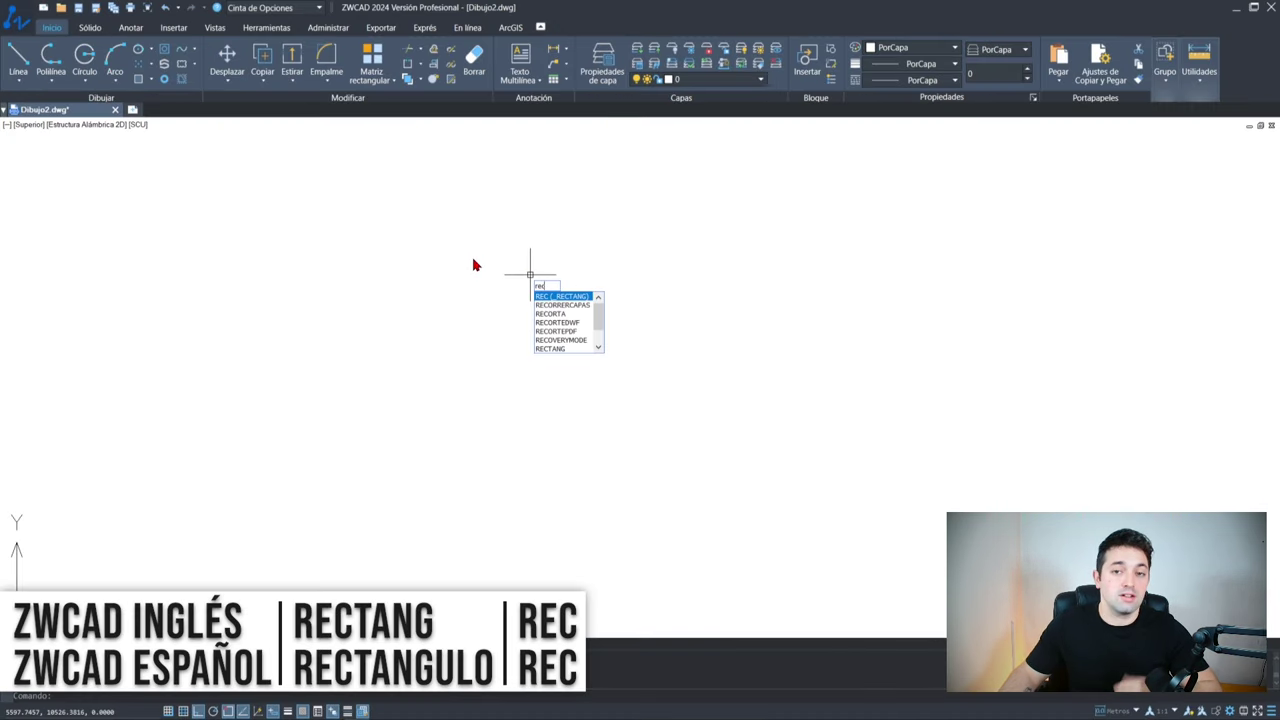
key(Return)
click(411, 260)
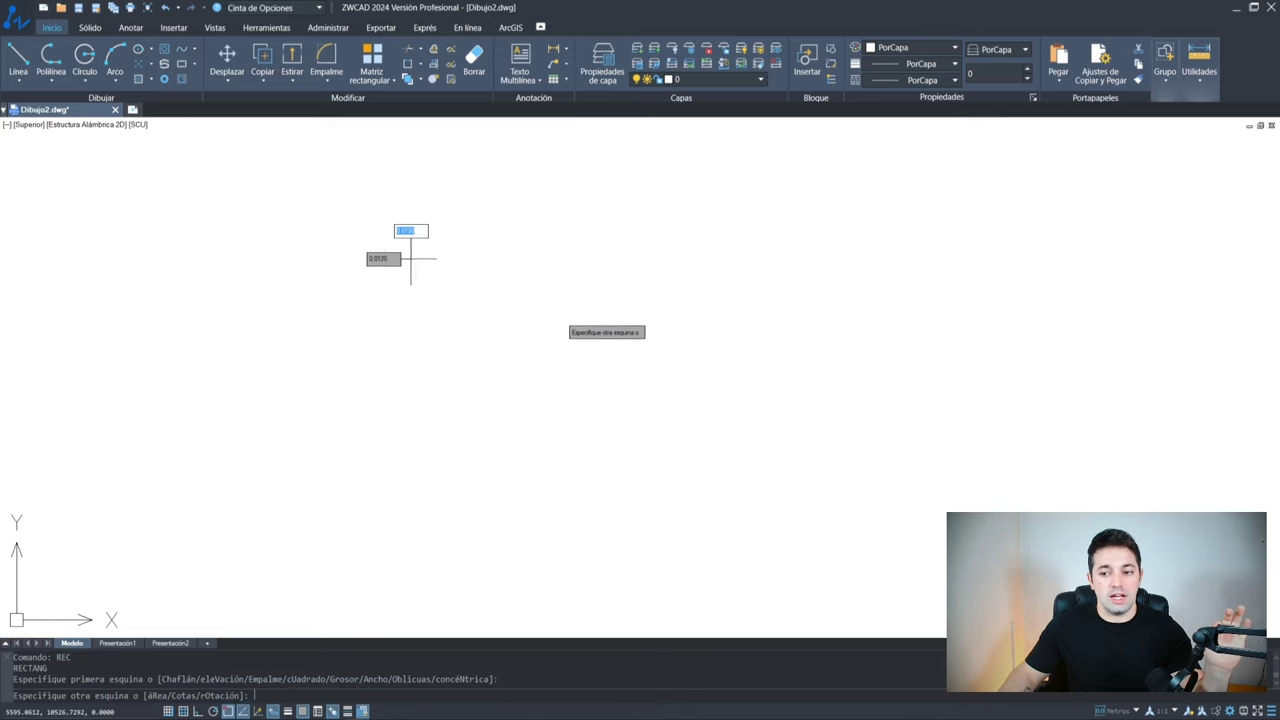
click(815, 407)
click(686, 186)
click(590, 293)
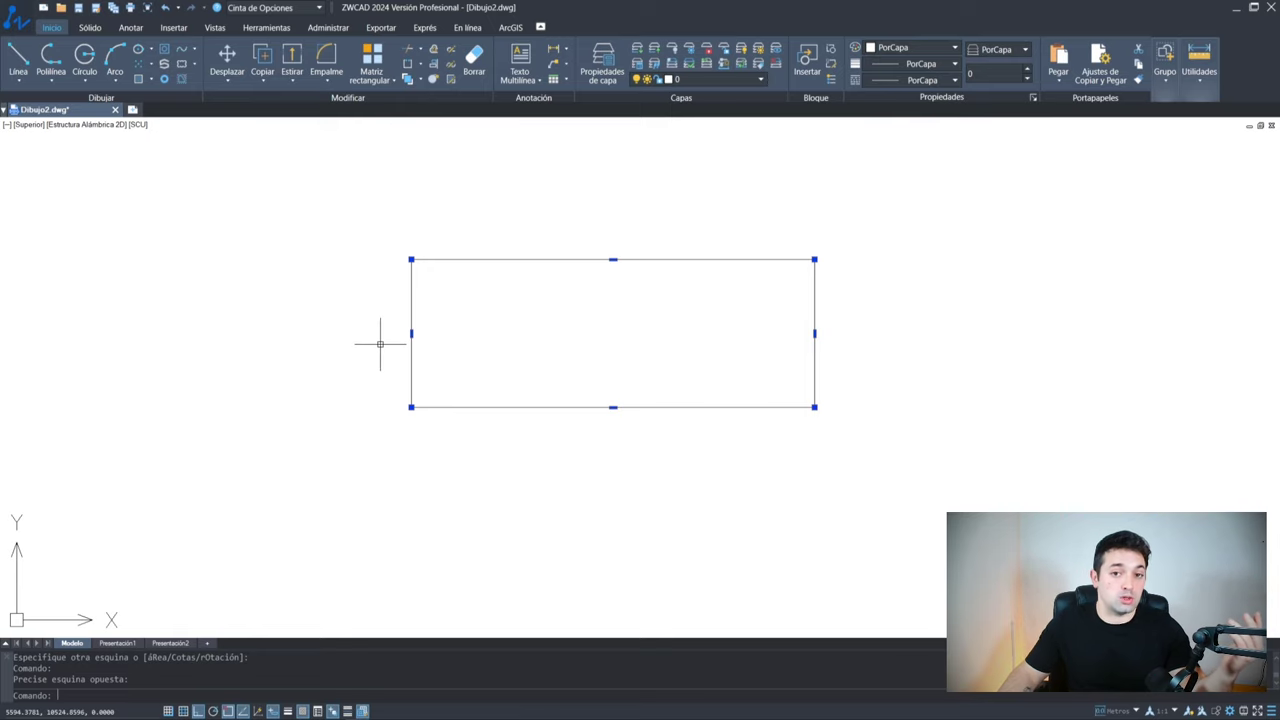
key(Delete)
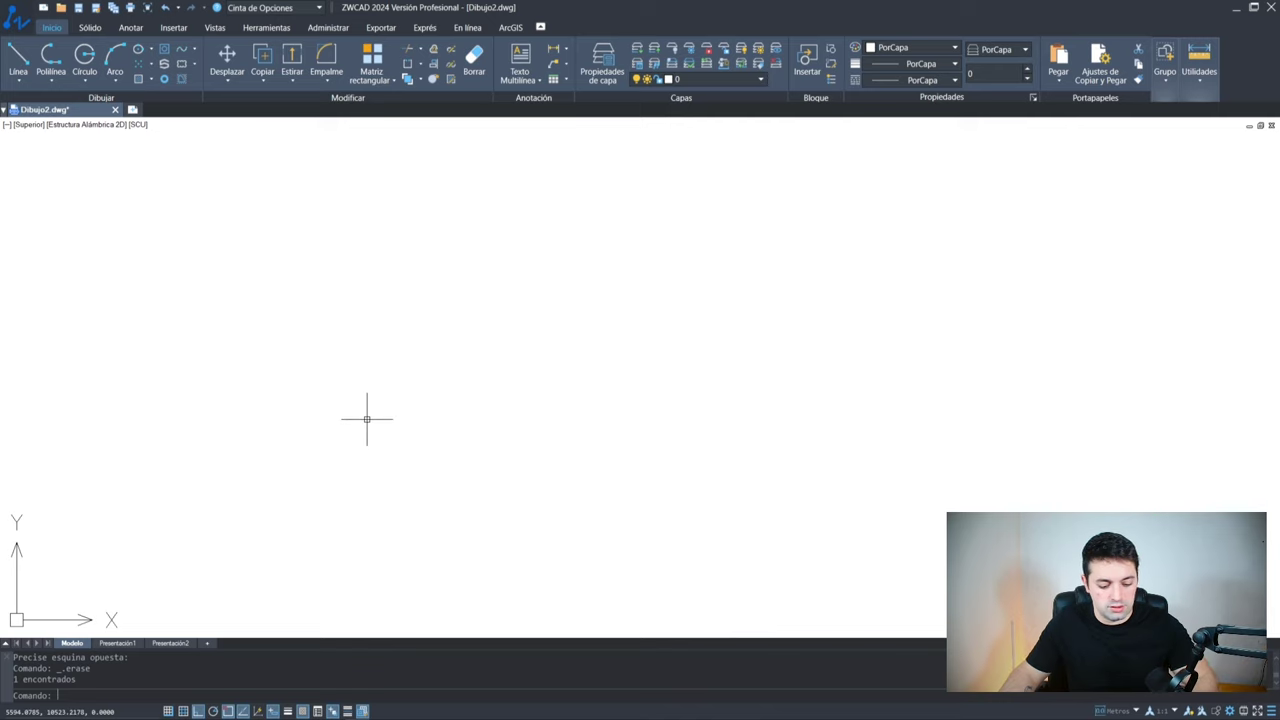
Draw a rectangle from a picked corner with width 10 and height 5, then select it
text(rec)
key(Return)
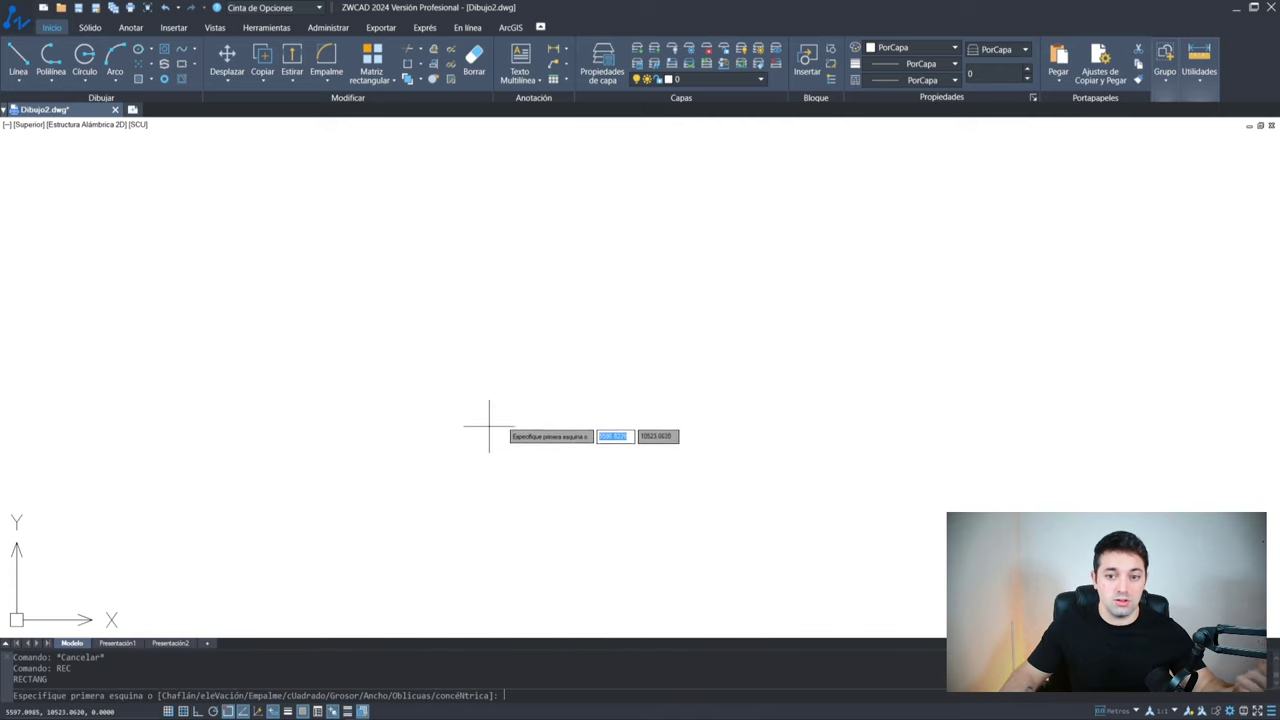
click(388, 424)
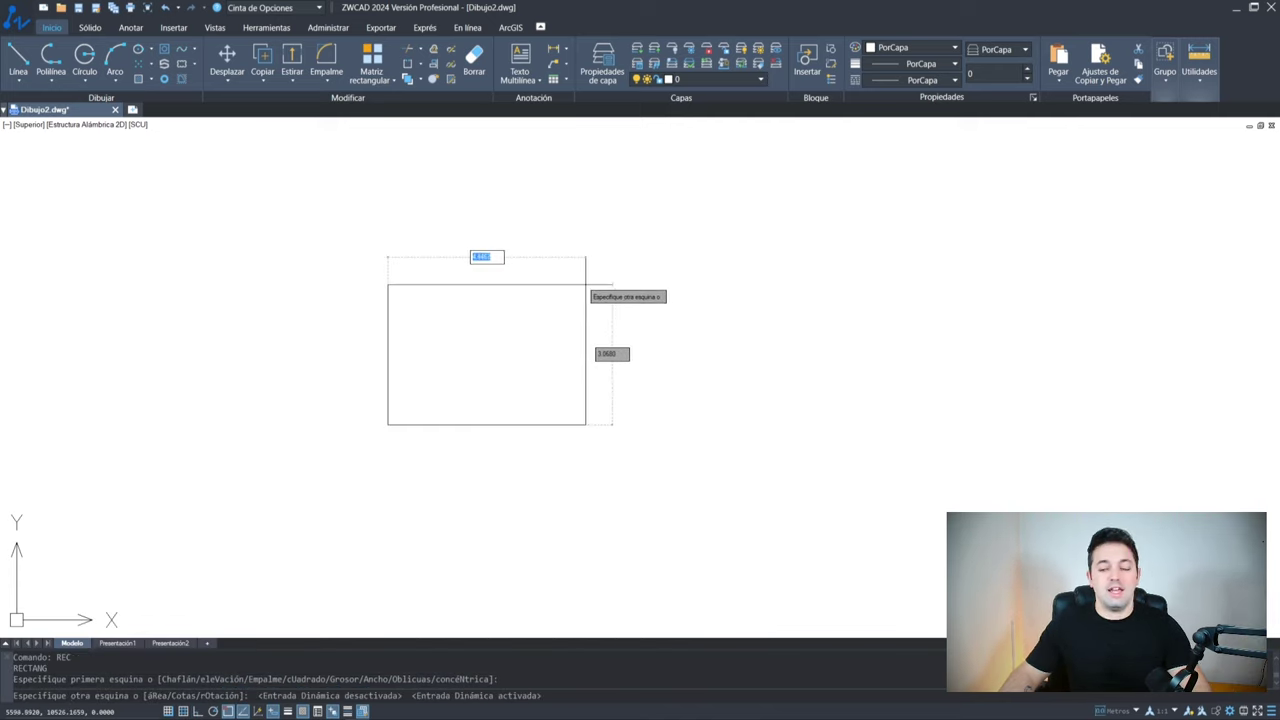
key(F12)
key(F12)
text(10)
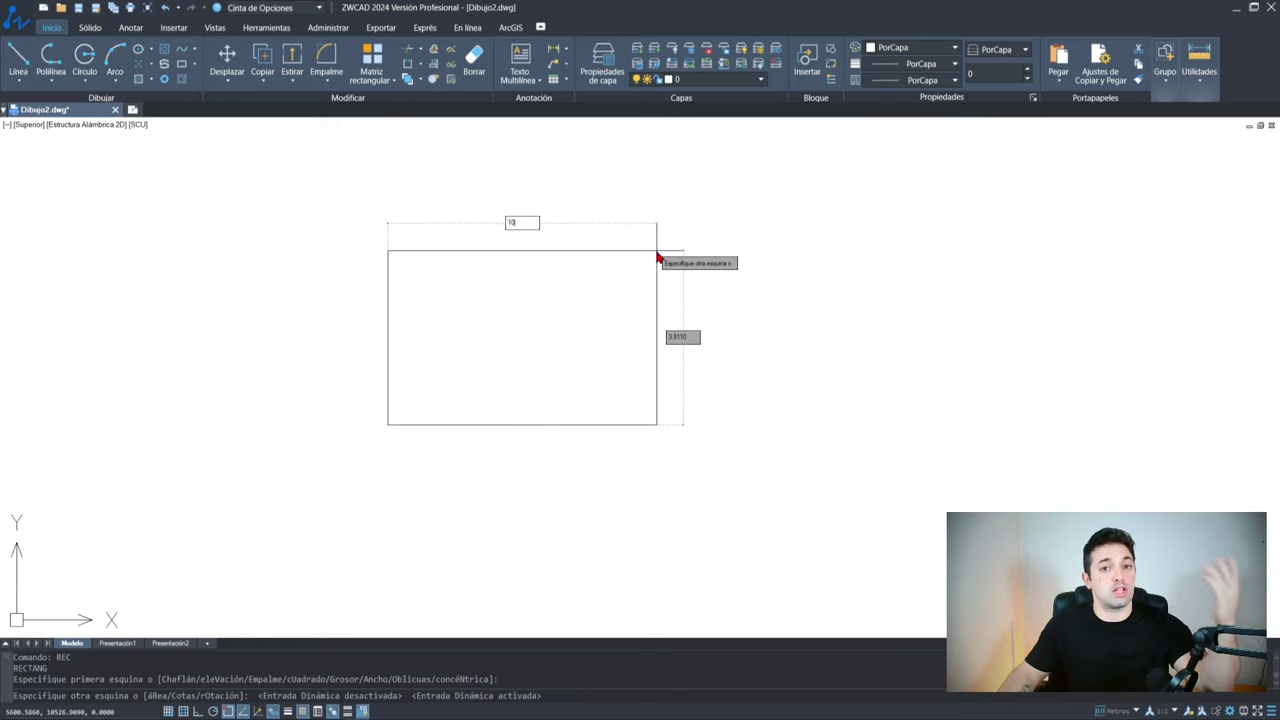
key(Tab)
text(5)
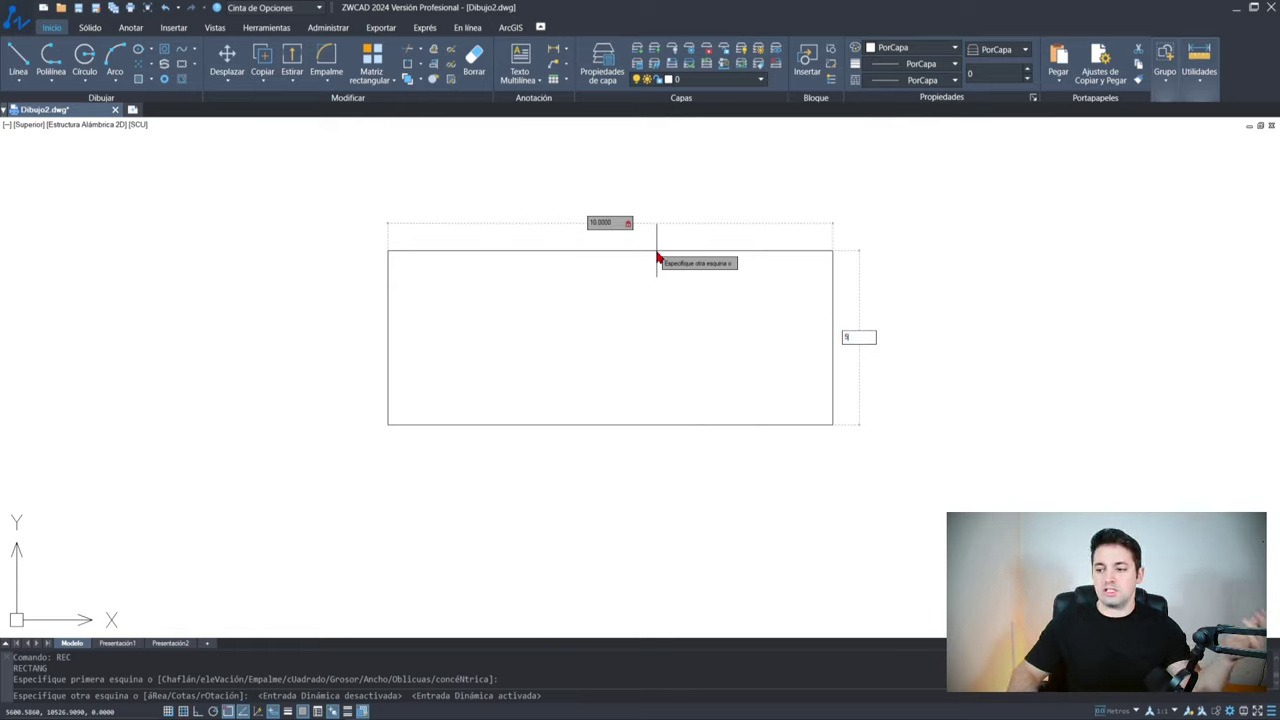
key(Return)
click(737, 317)
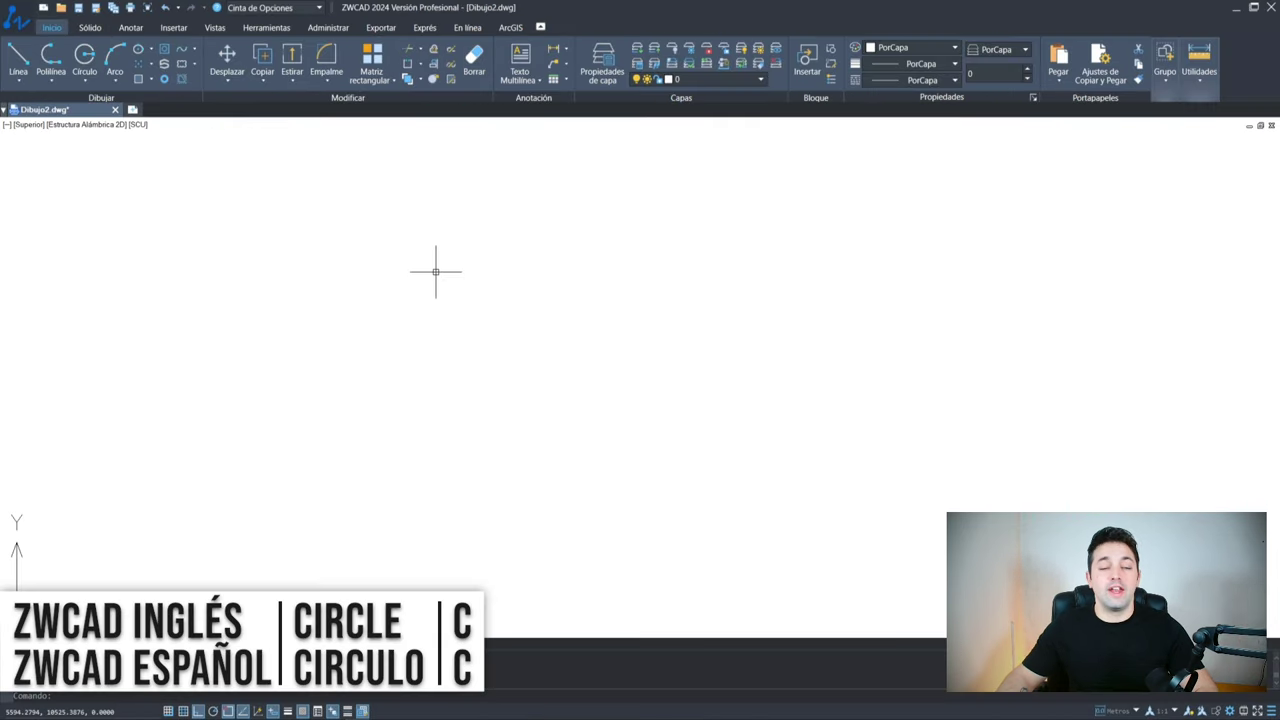
Draw a radius-1 circle at a picked centre point, then select it and recentre the view
text(c)
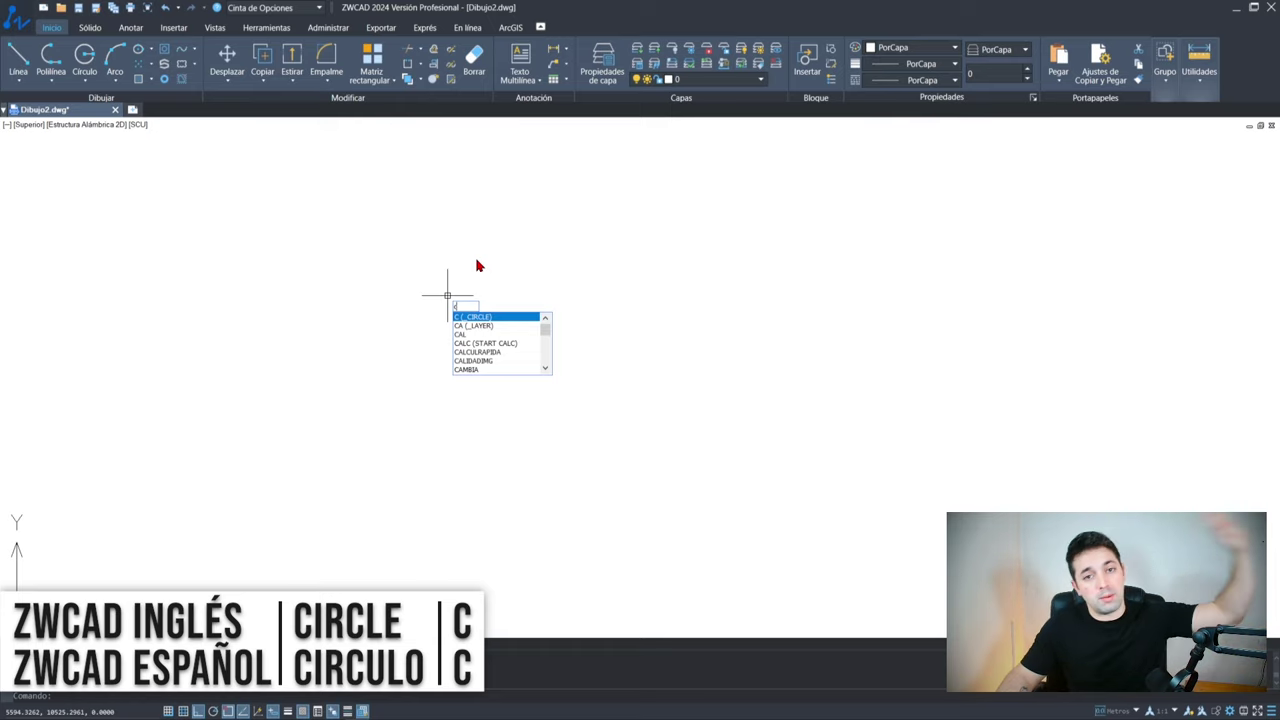
key(Return)
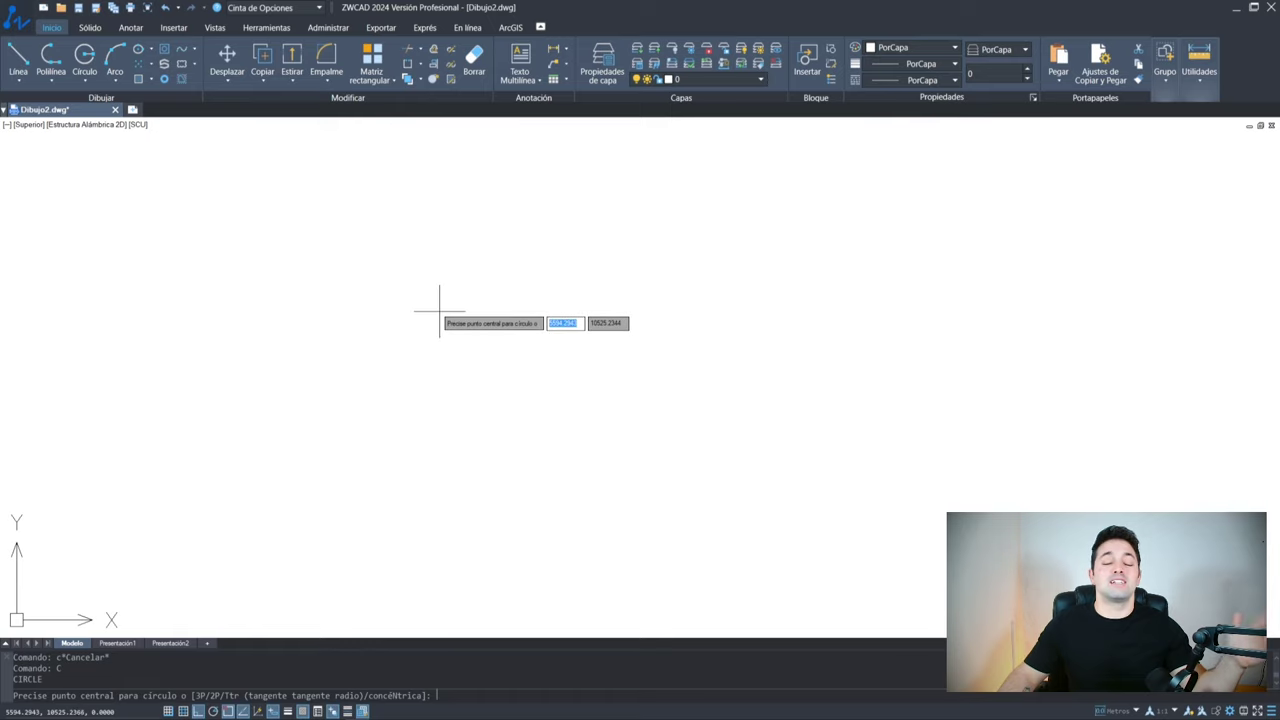
click(515, 341)
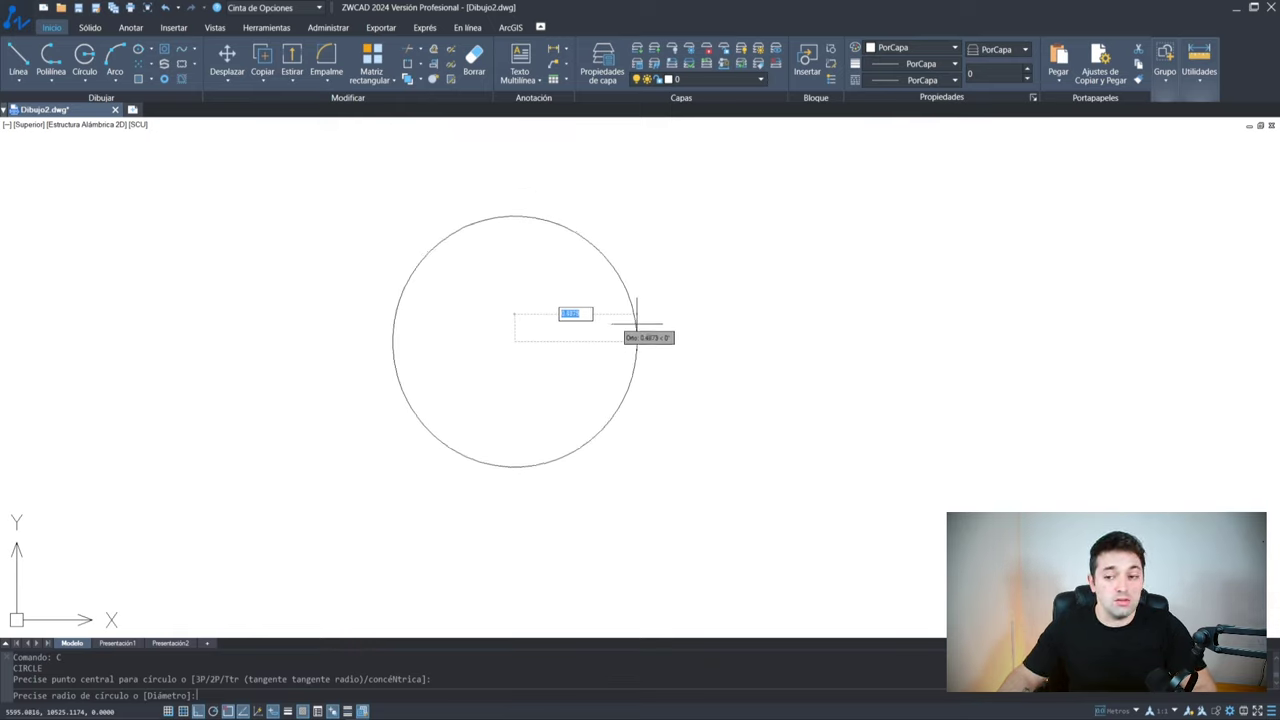
text(1)
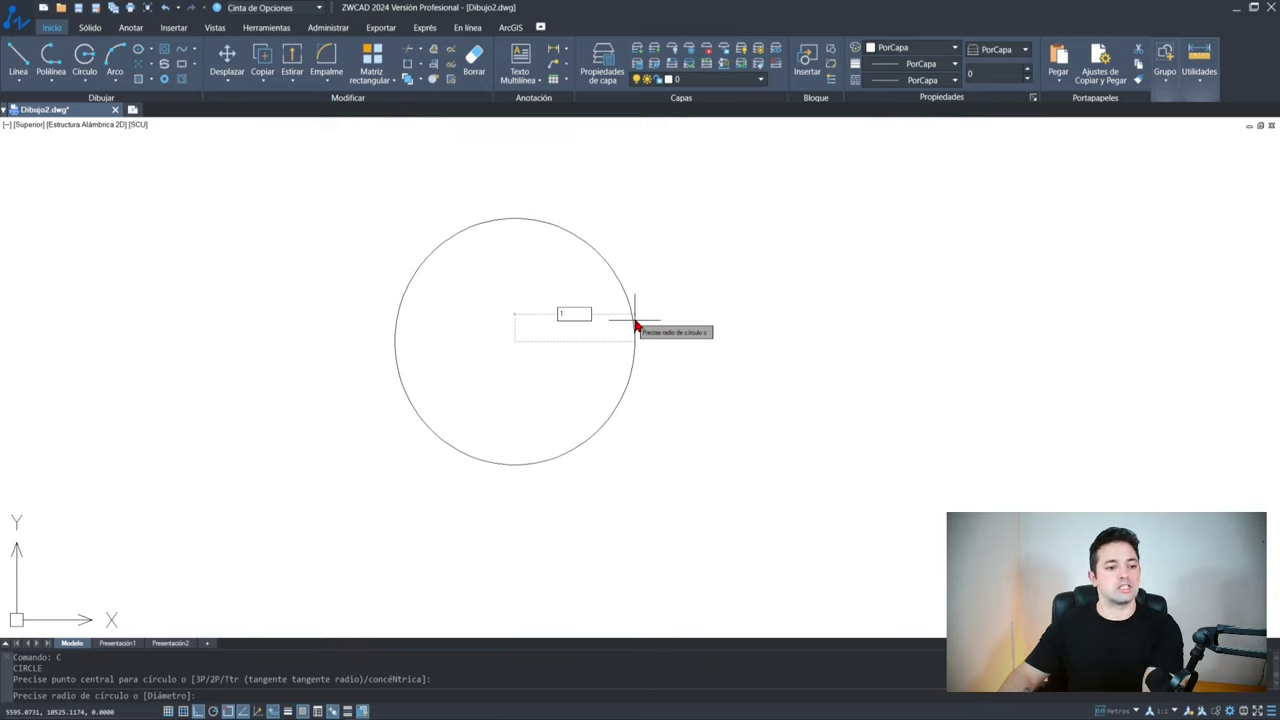
key(Return)
scroll(709, 334, down, 2)
click(587, 193)
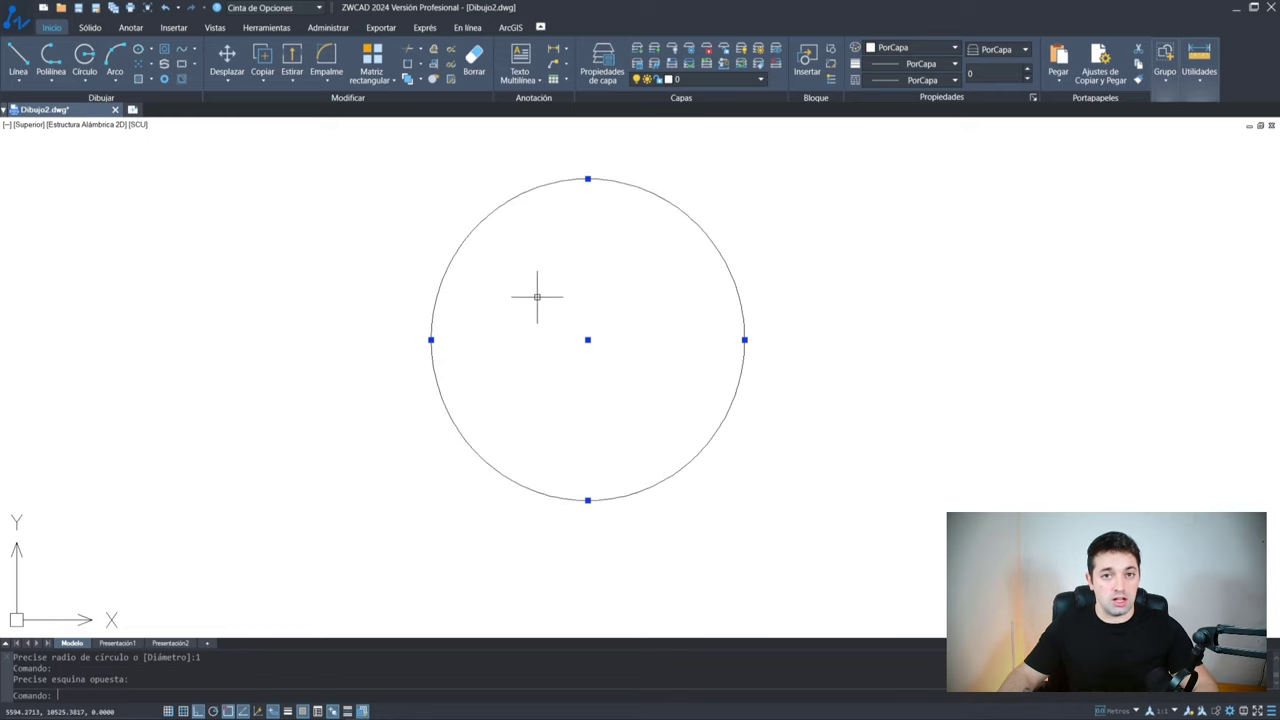
middle_drag(537, 297, 542, 328)
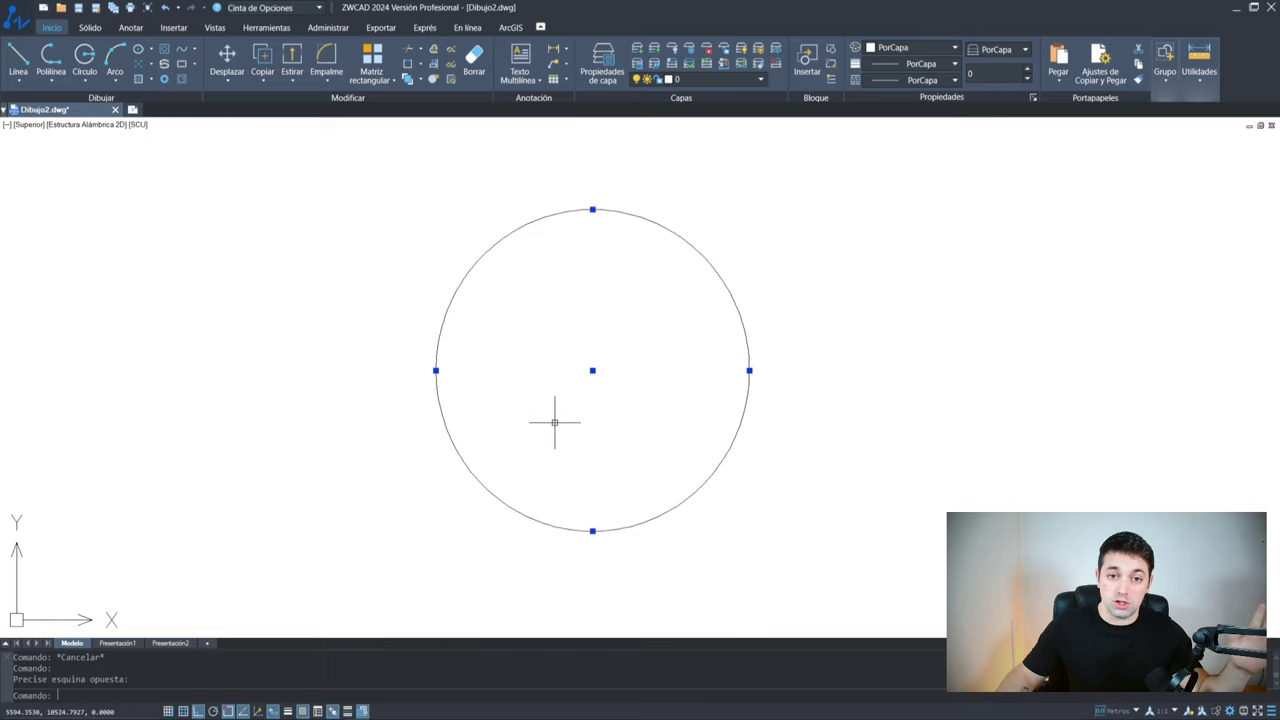
Change the selected circle's radius to 1.5 in the Properties palette
key(ctrl+1)
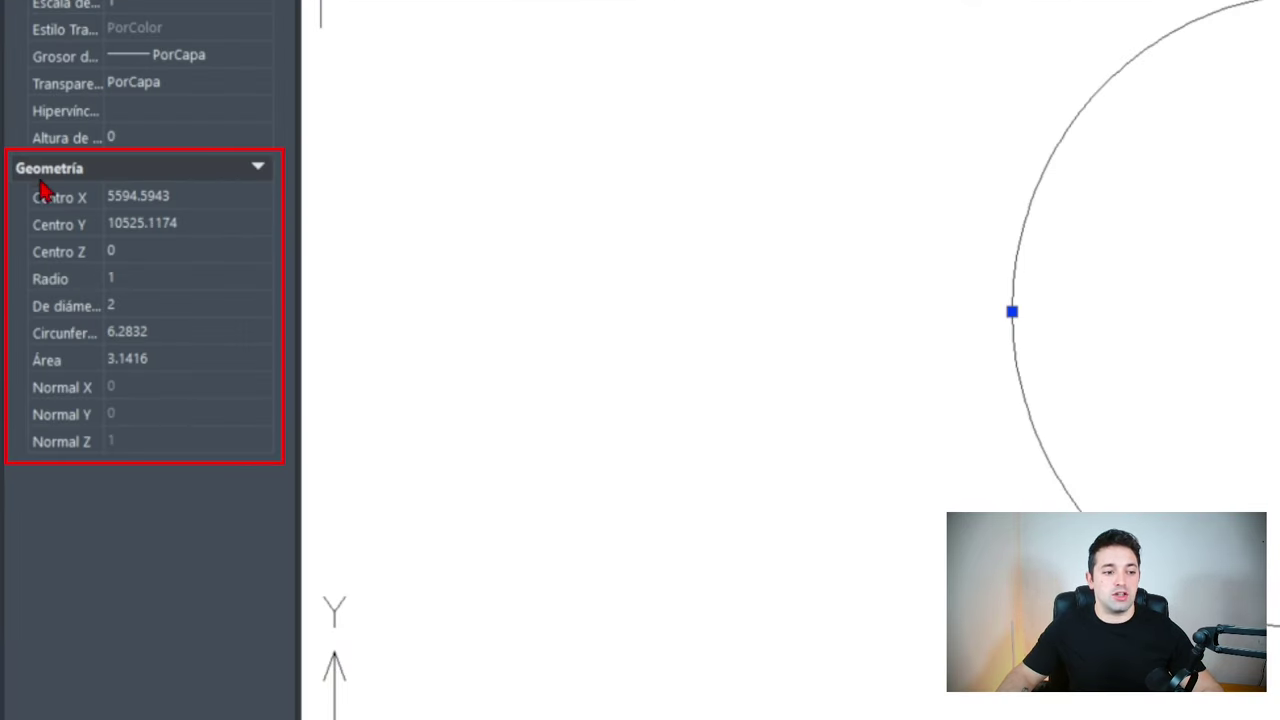
click(127, 286)
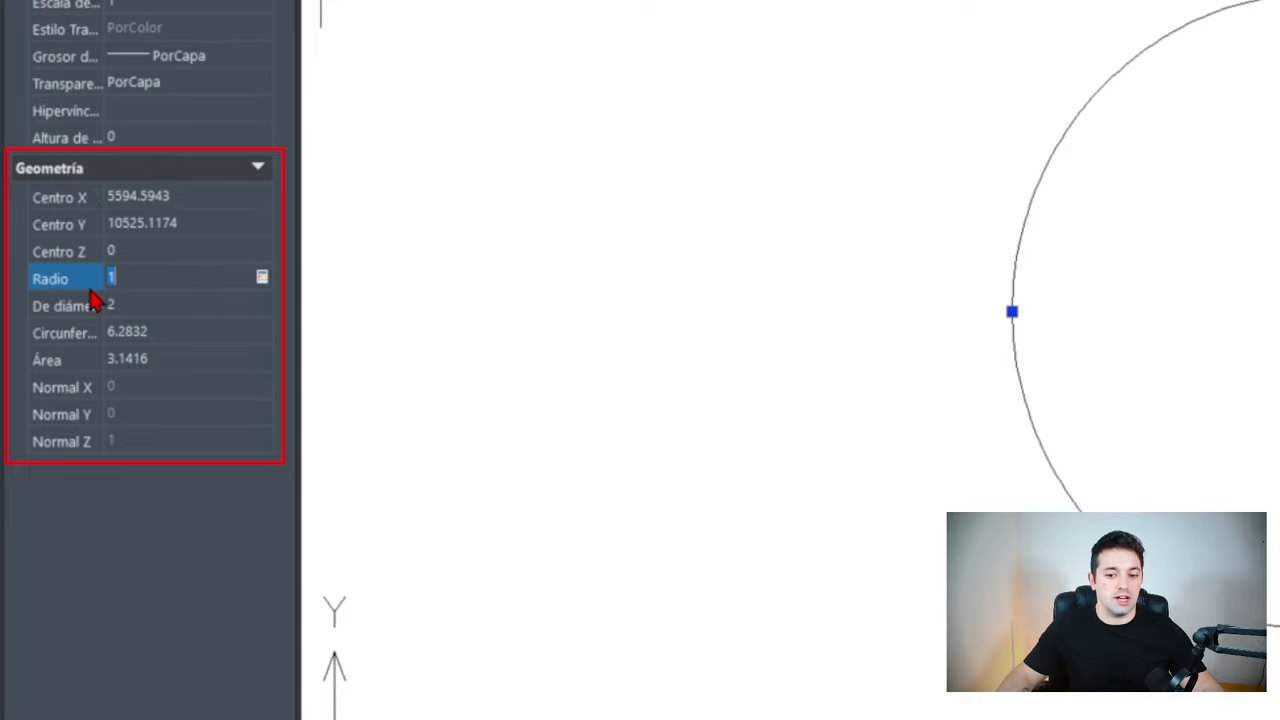
click(68, 312)
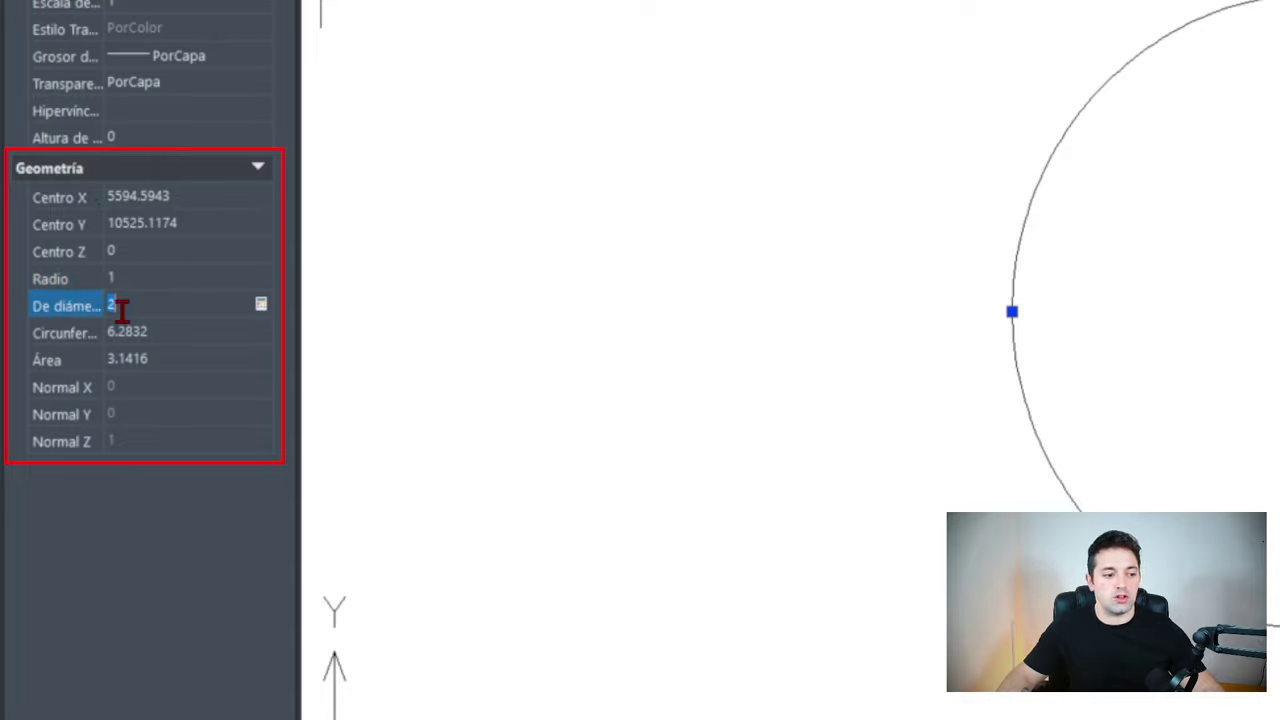
click(130, 277)
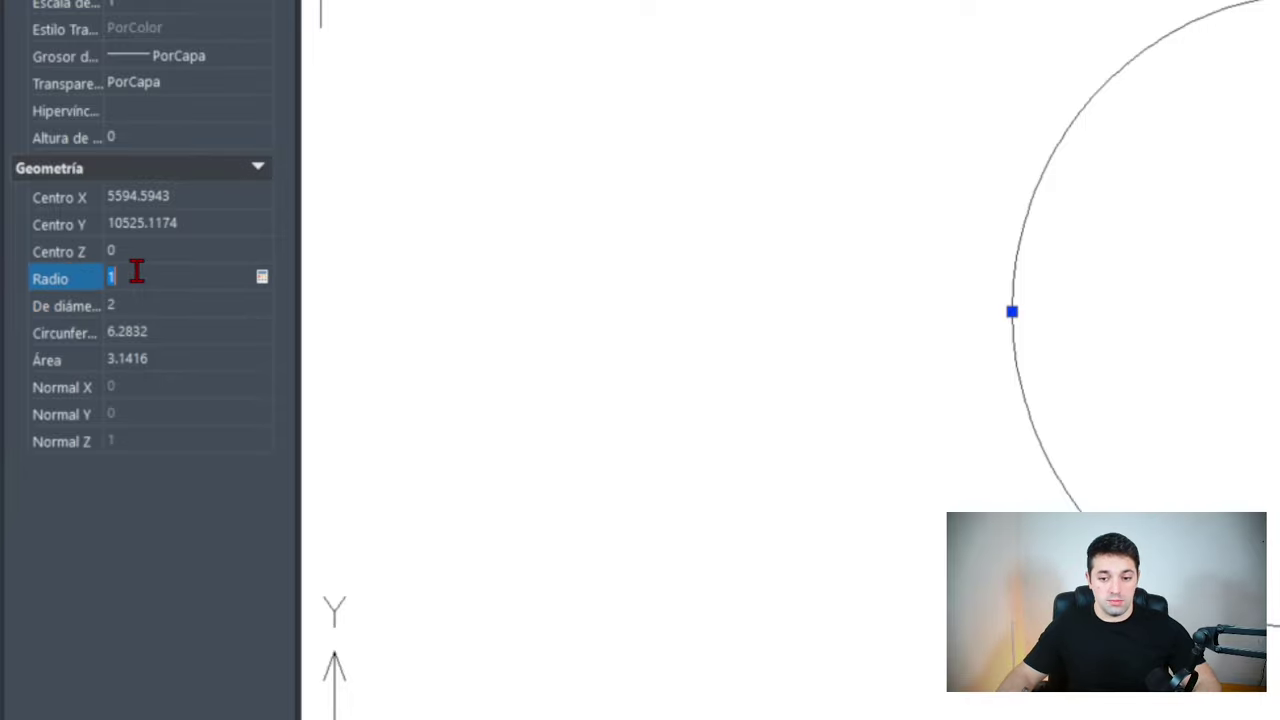
key(Return)
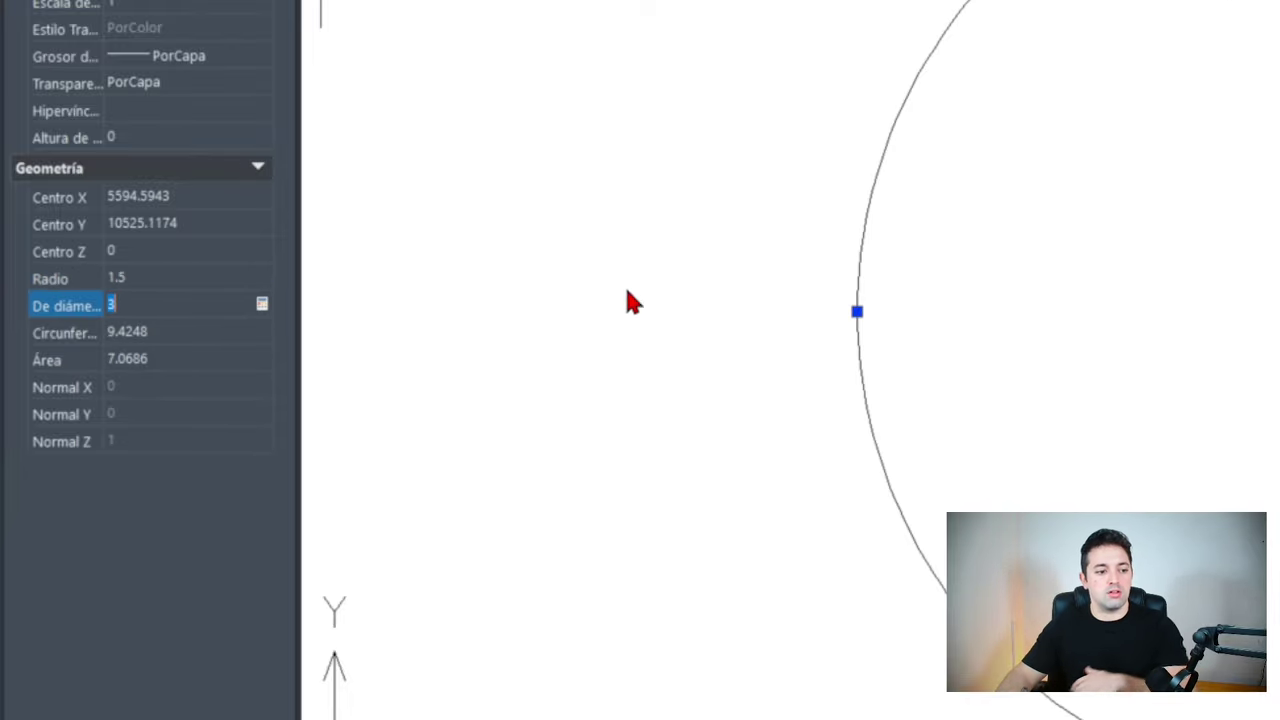
Reselect the circle, recentre the view and close the Properties palette
click(857, 205)
click(857, 387)
scroll(889, 382, down, 4)
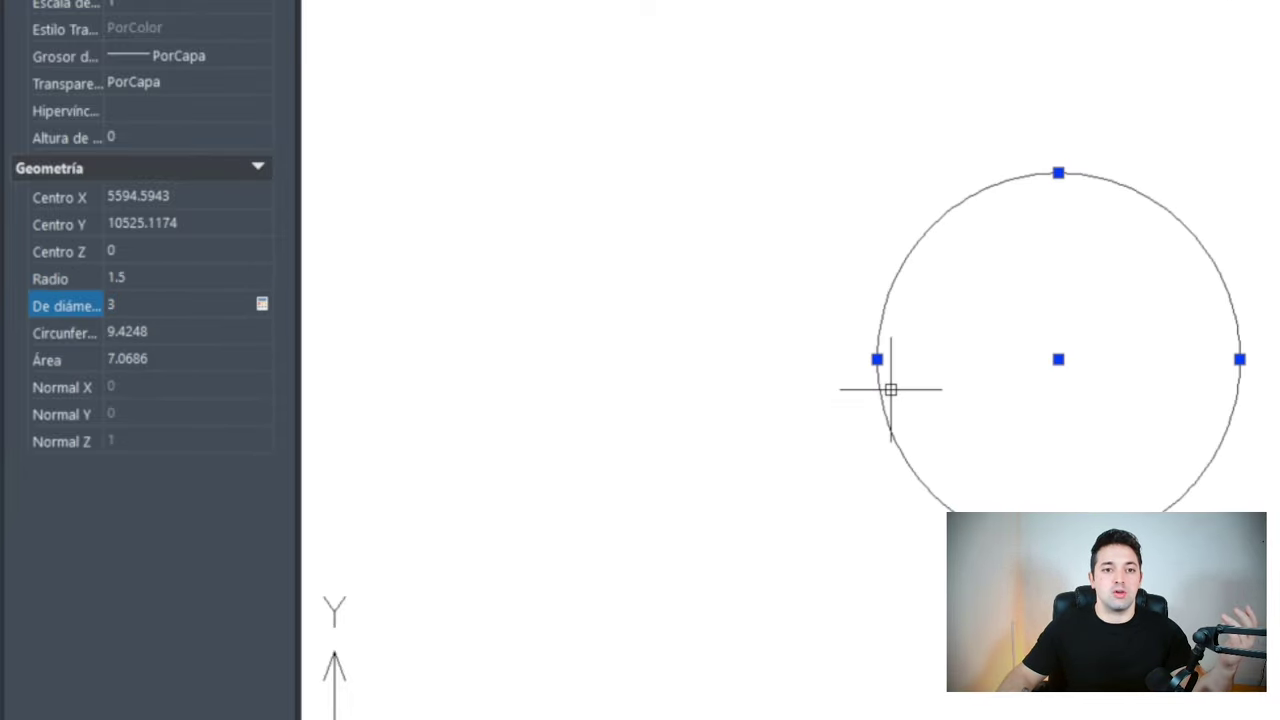
scroll(889, 382, up, 2)
middle_drag(891, 385, 428, 353)
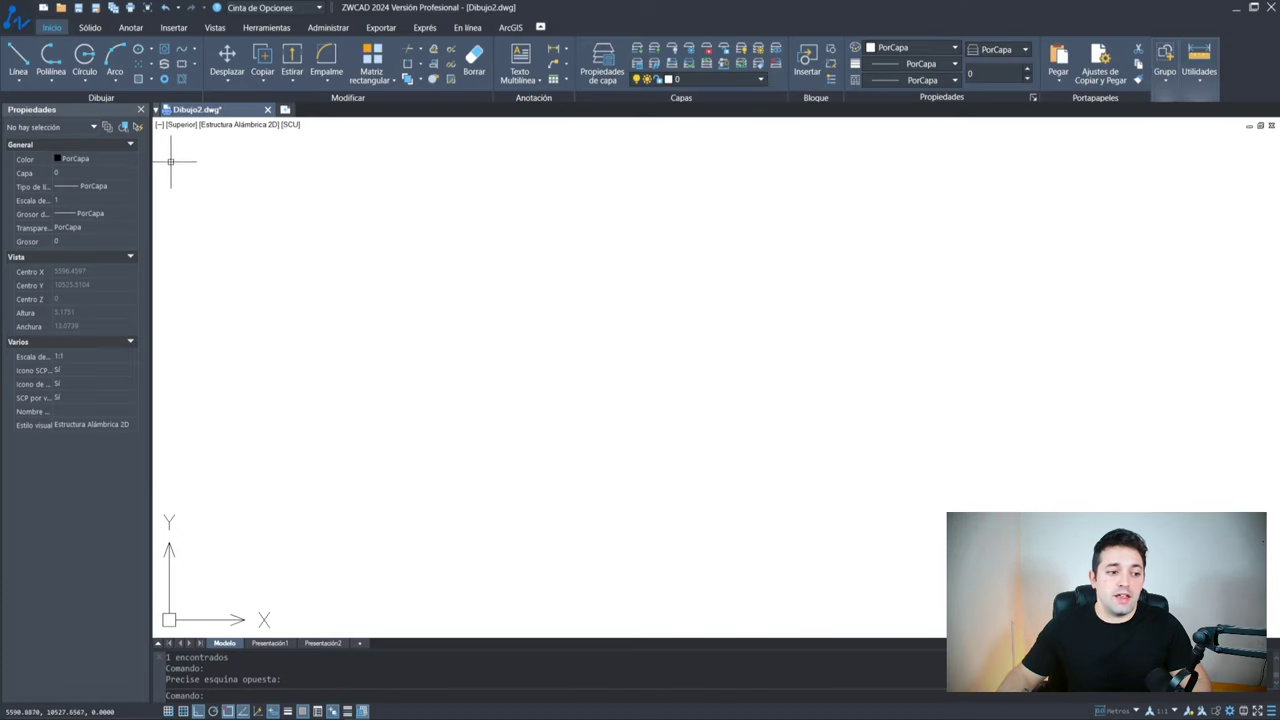
key(ctrl+1)
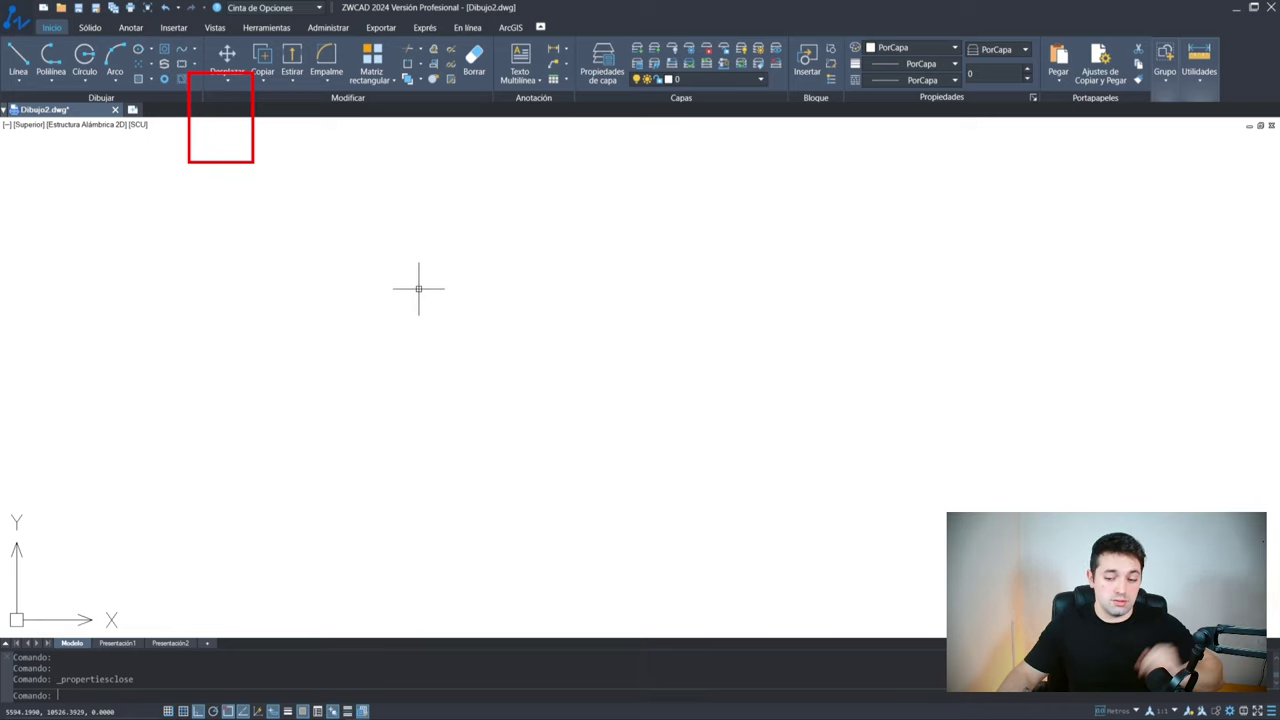
text(a)
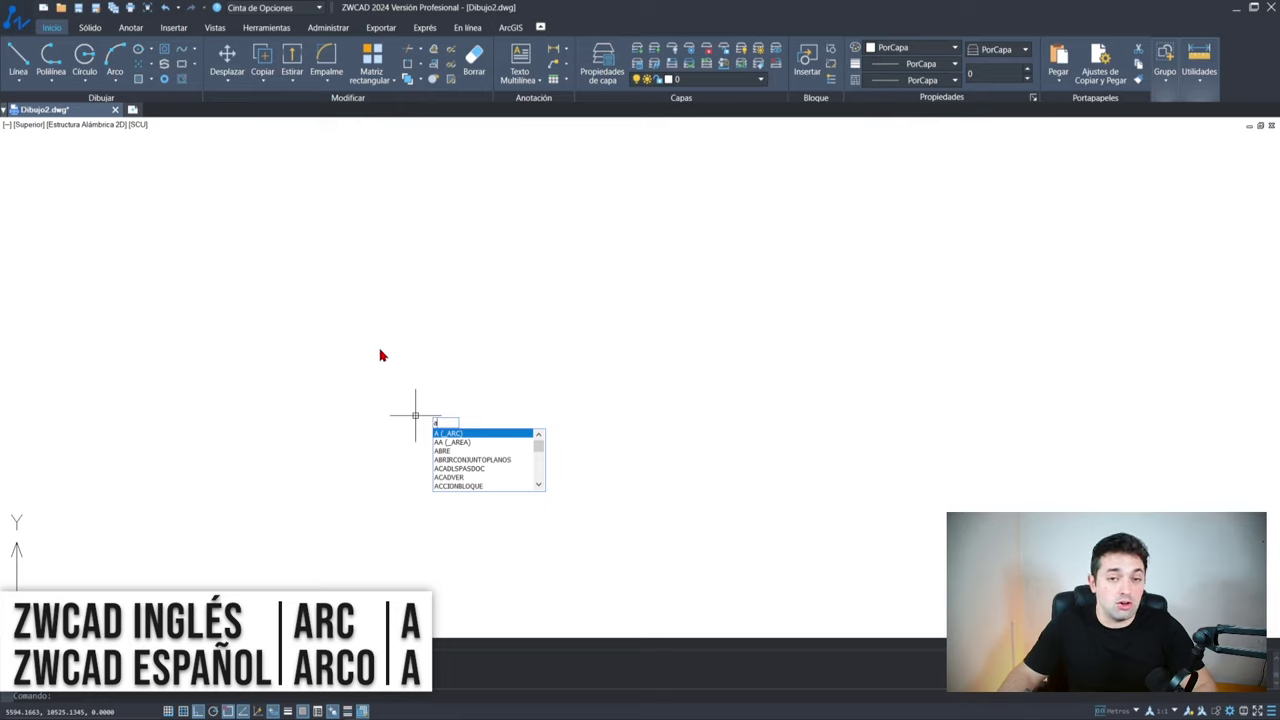
key(Return)
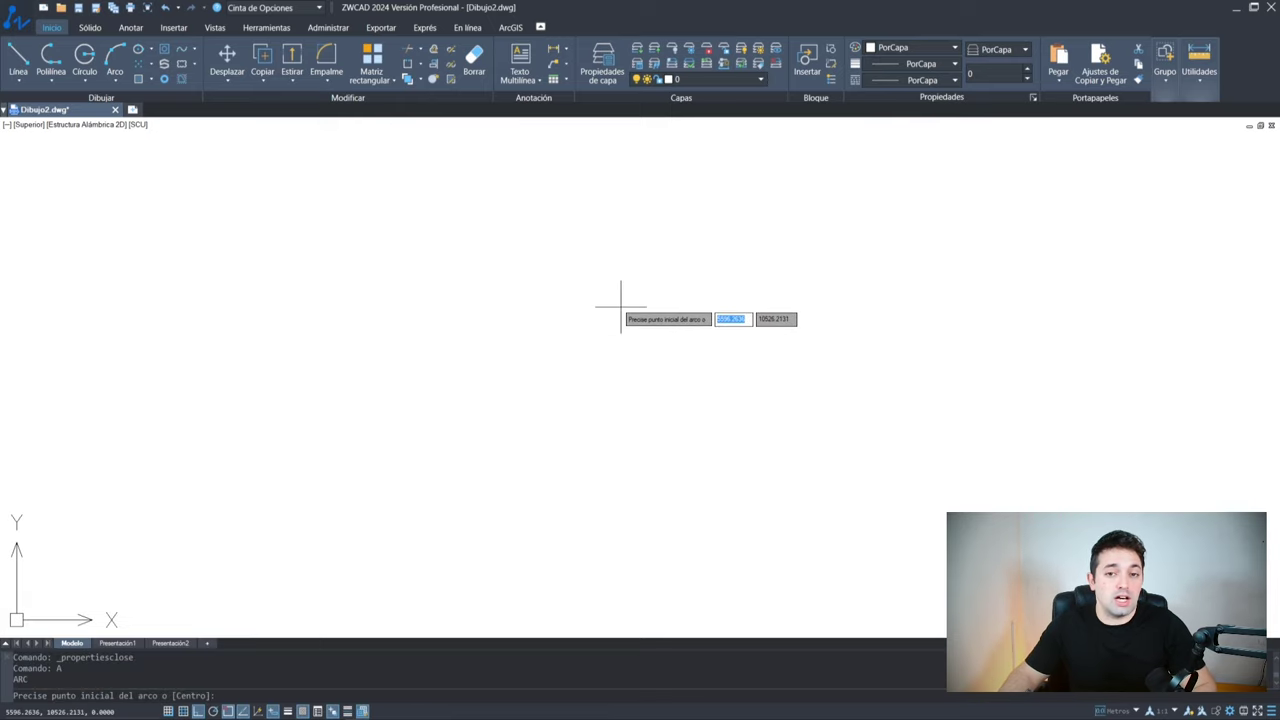
click(431, 381)
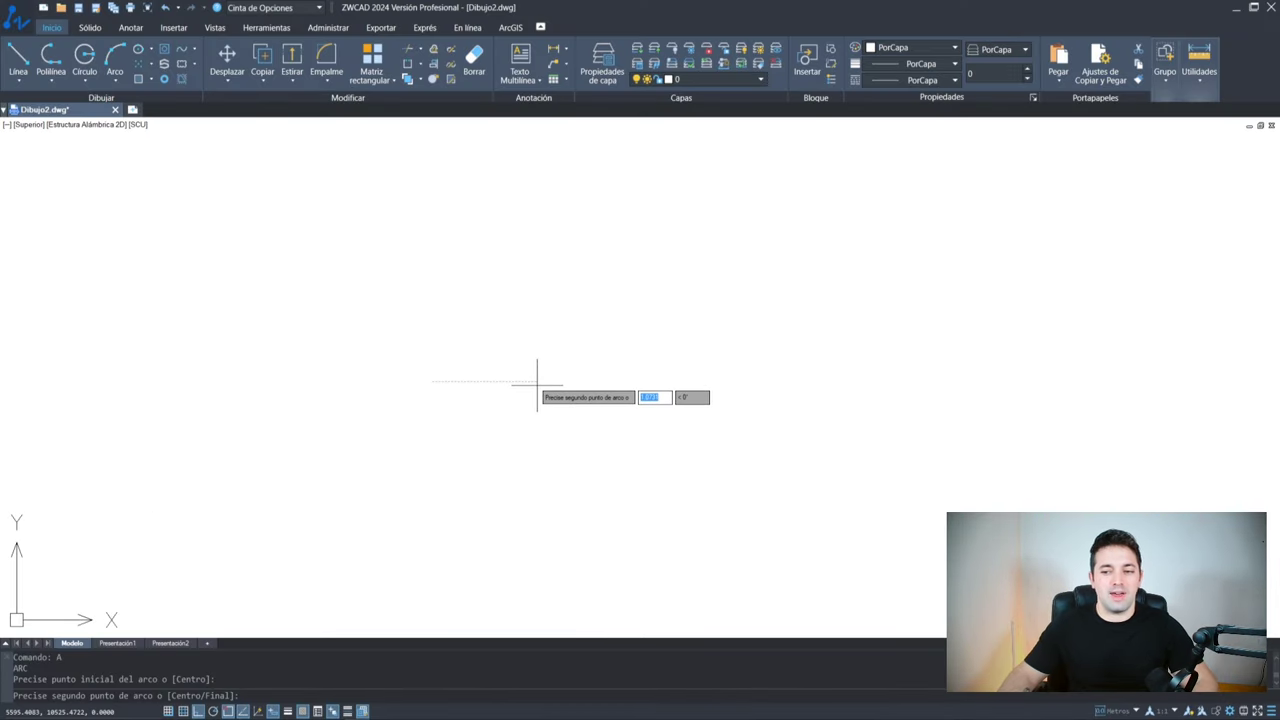
text(c)
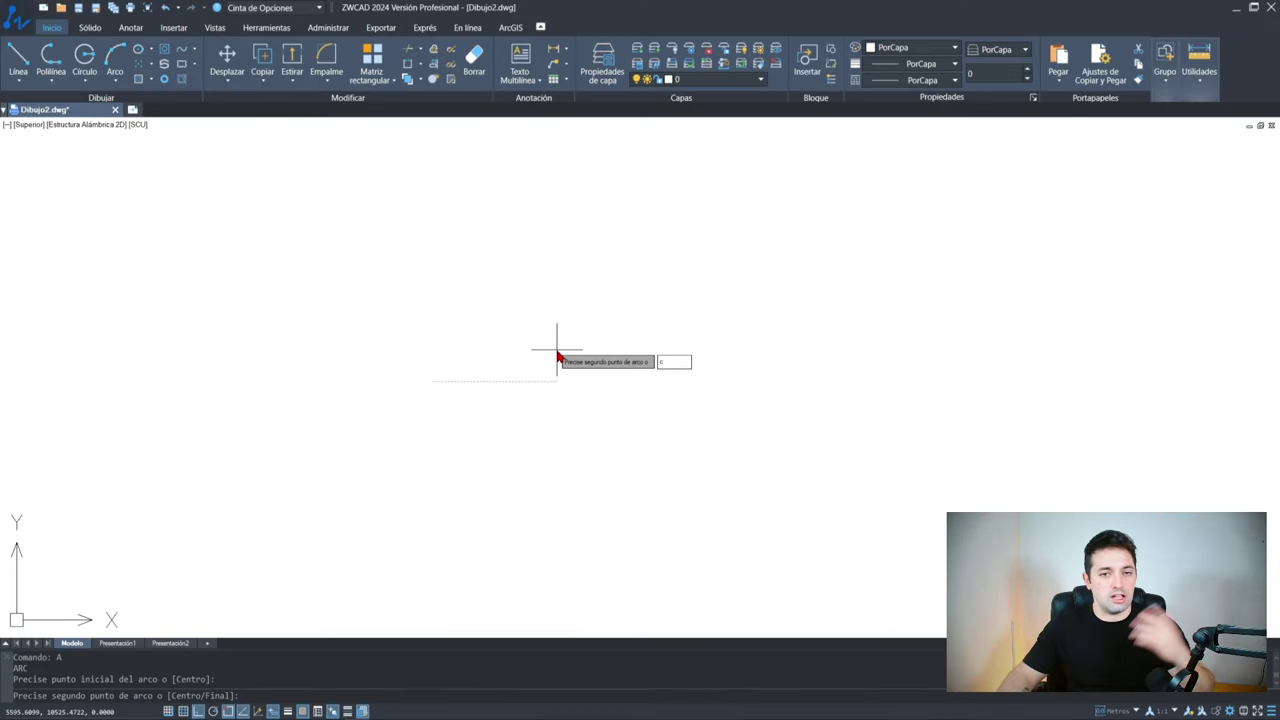
key(Return)
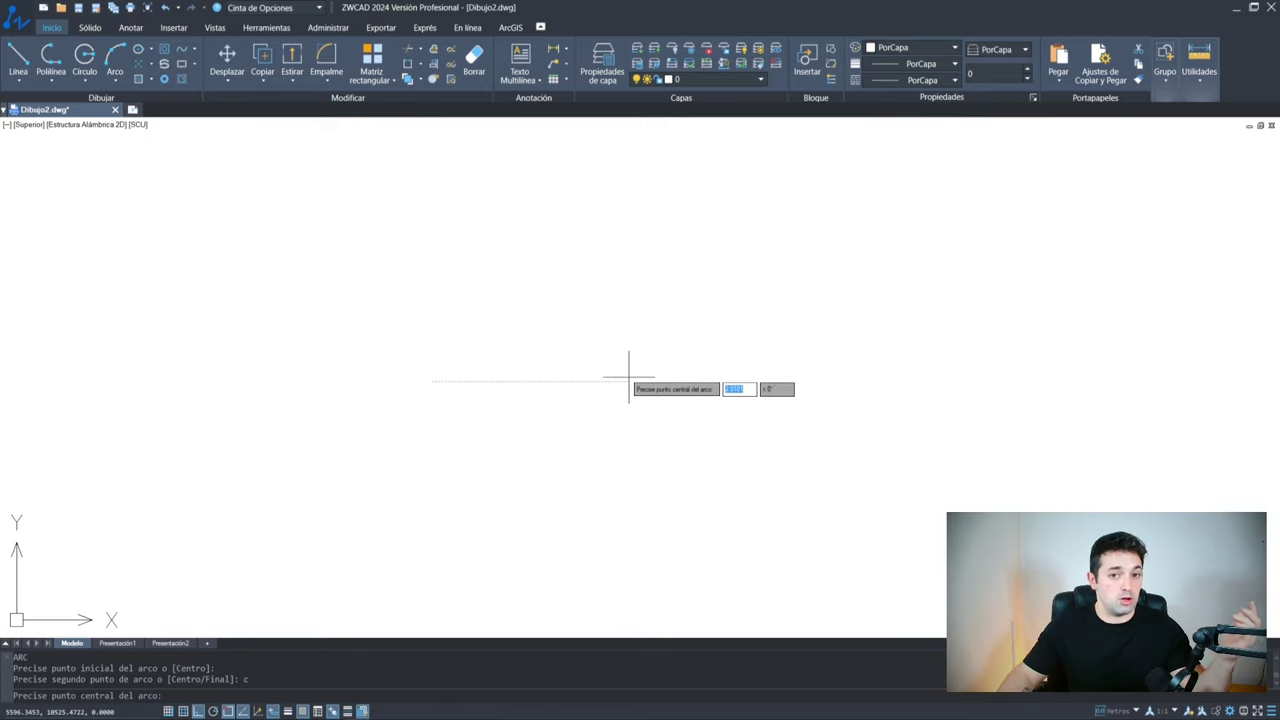
click(629, 380)
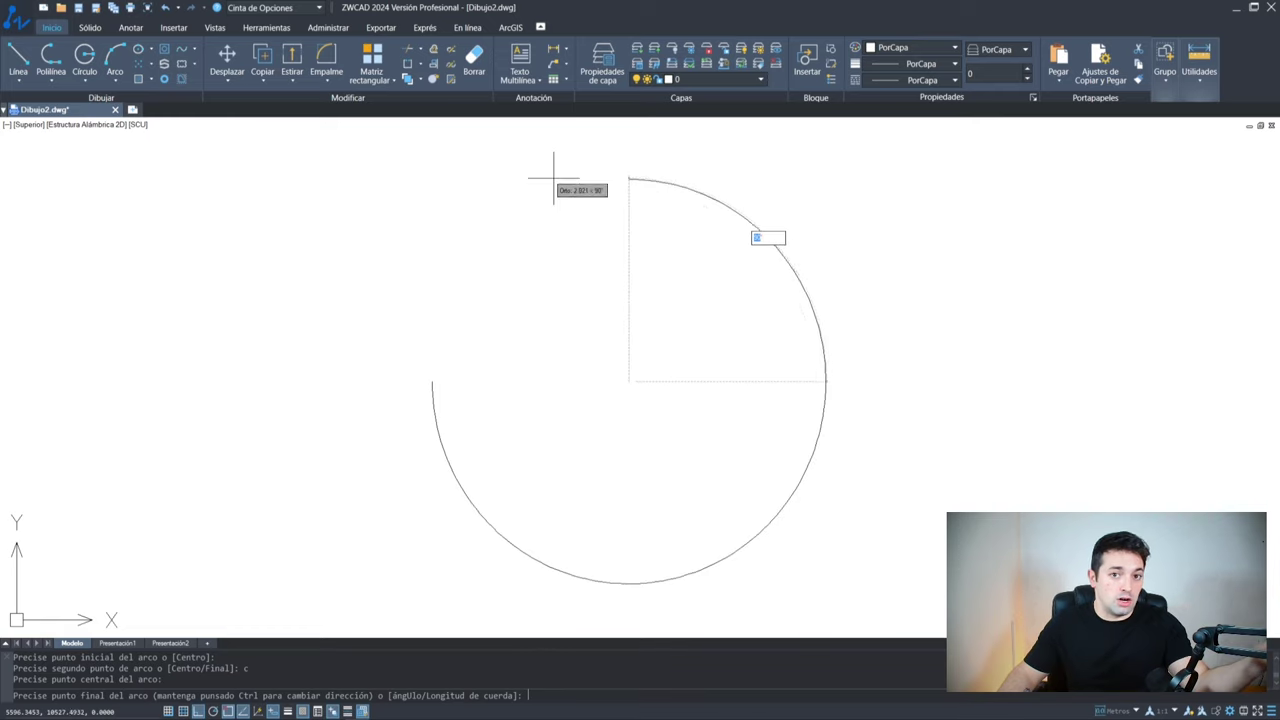
key(F8)
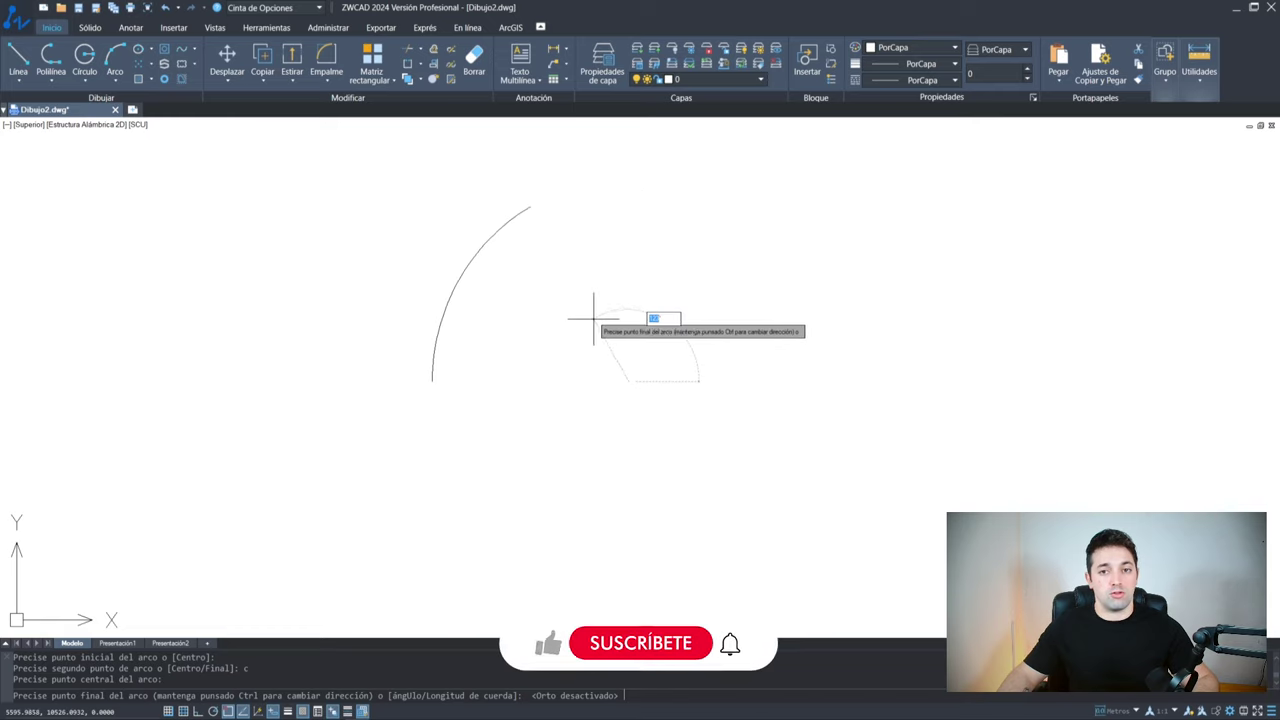
click(593, 266)
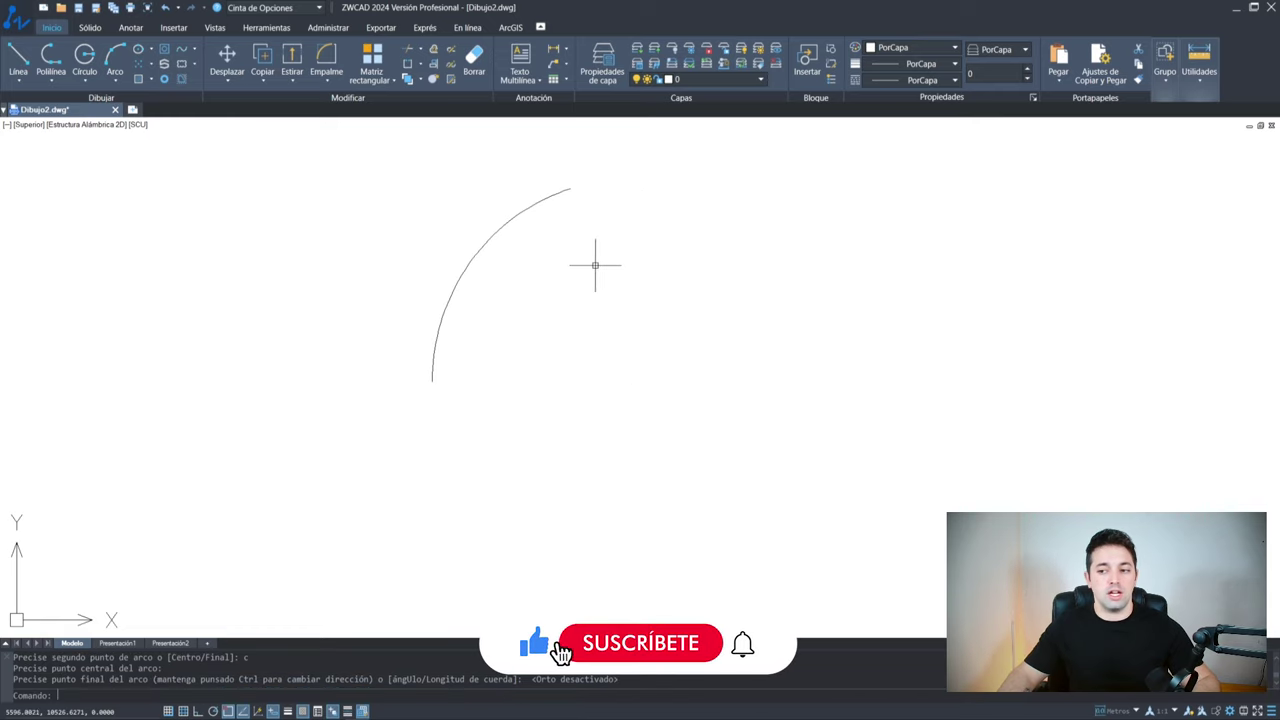
drag(594, 266, 462, 489)
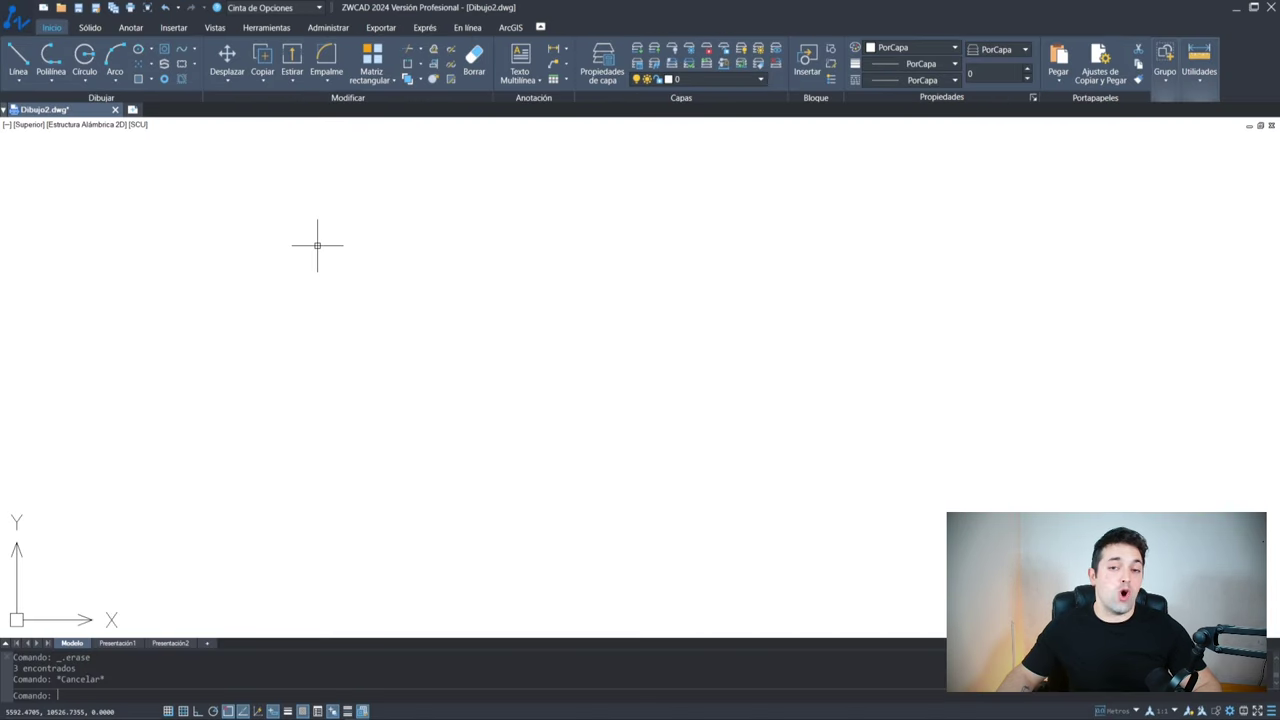
Cancel a stray move, then draw a circle from a picked centre and radius point
text(d)
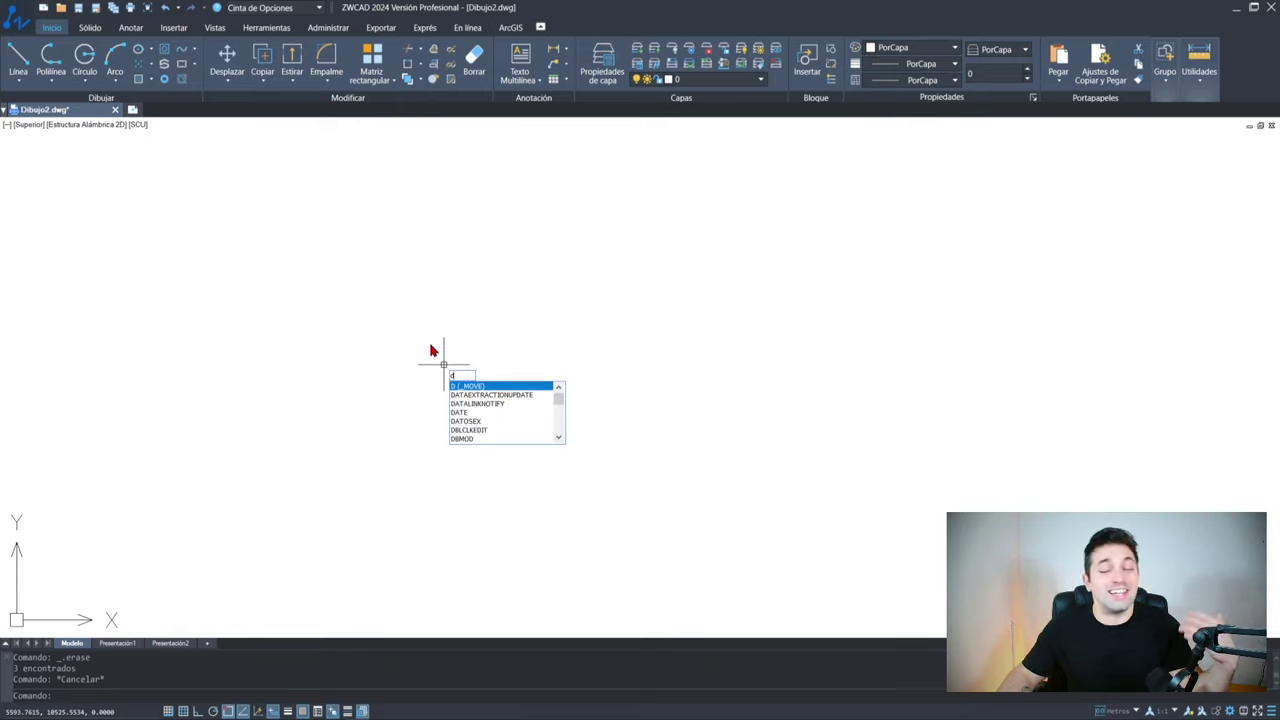
key(Return)
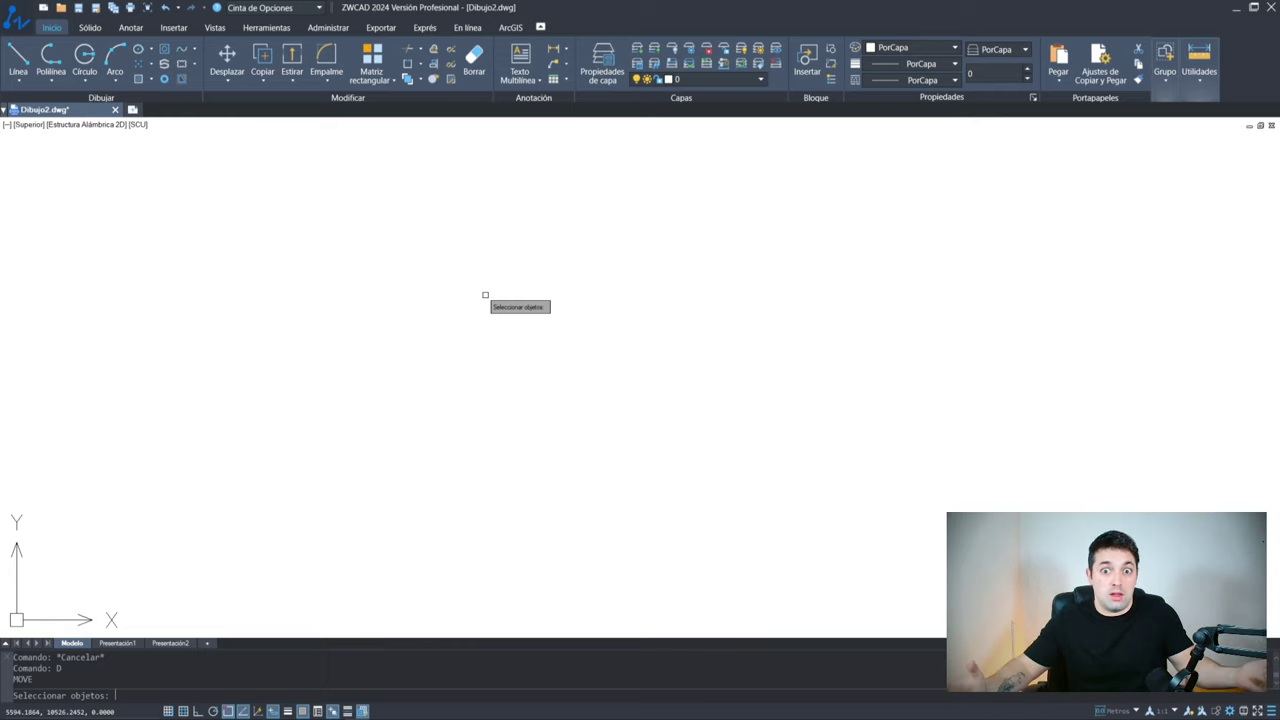
key(Escape)
text(c)
key(Return)
click(404, 359)
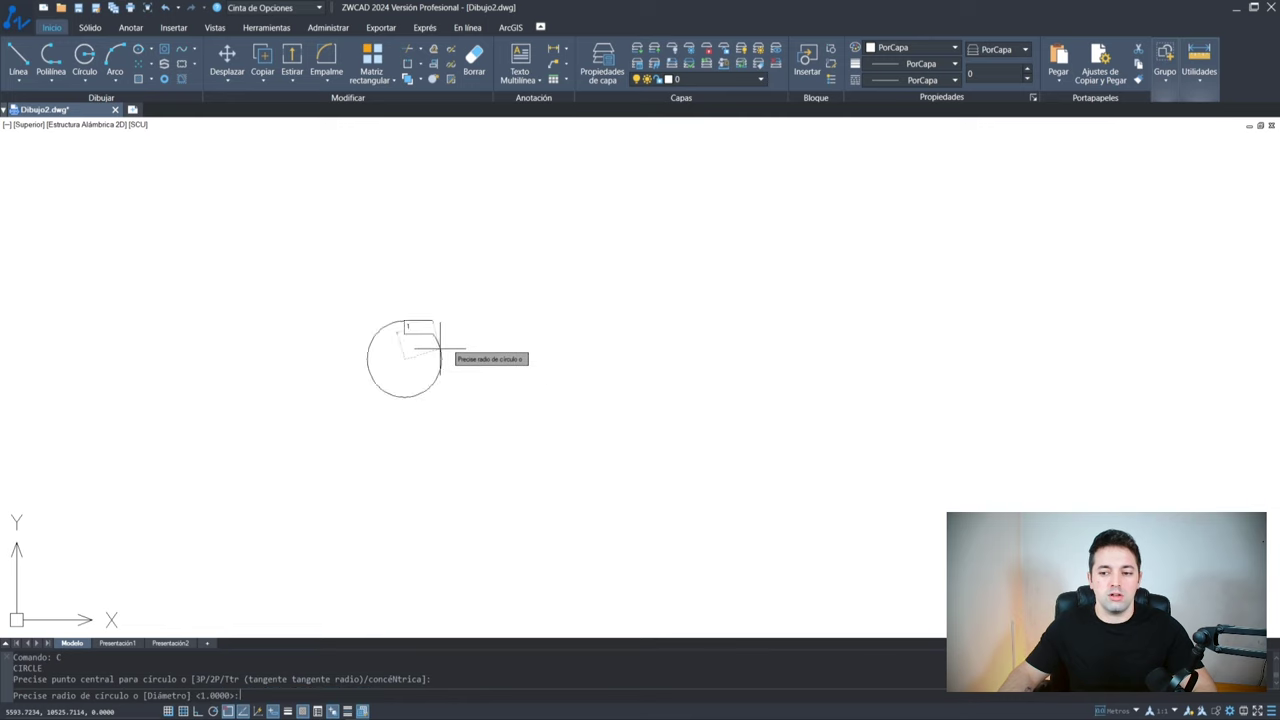
click(456, 317)
Move the circle with D from its centre to a new spot on the right
text(d)
key(Return)
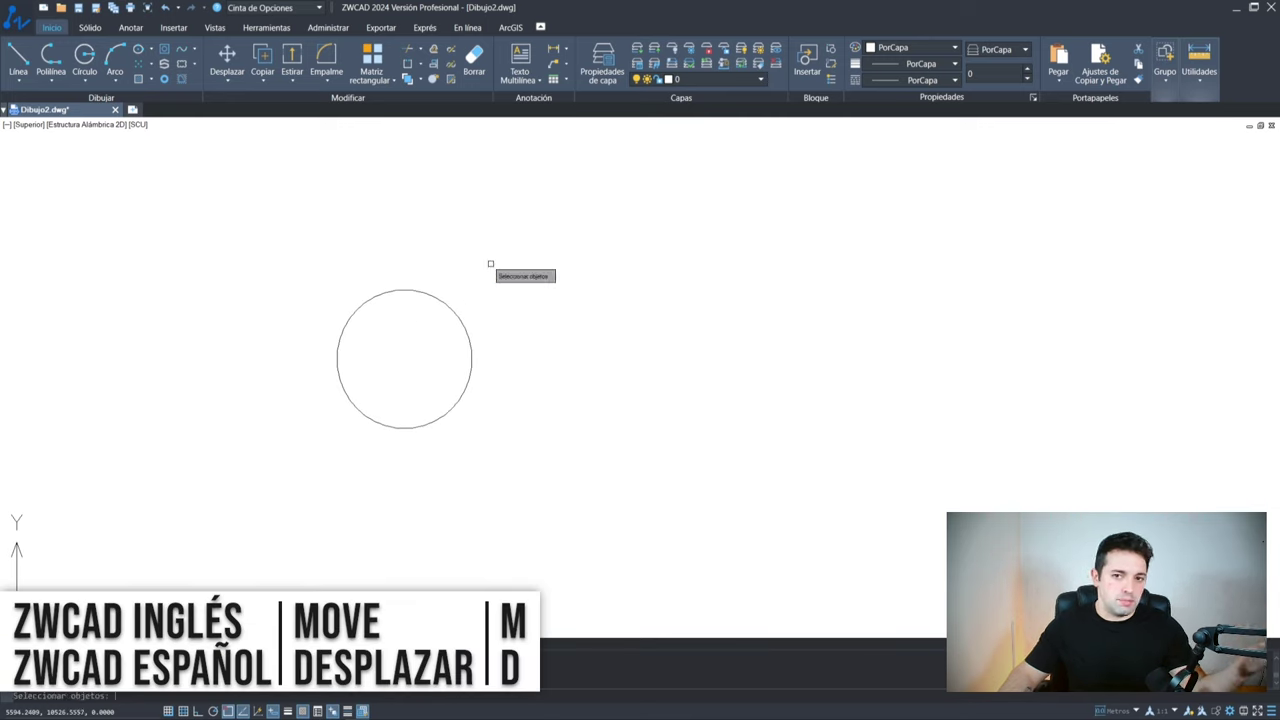
click(448, 296)
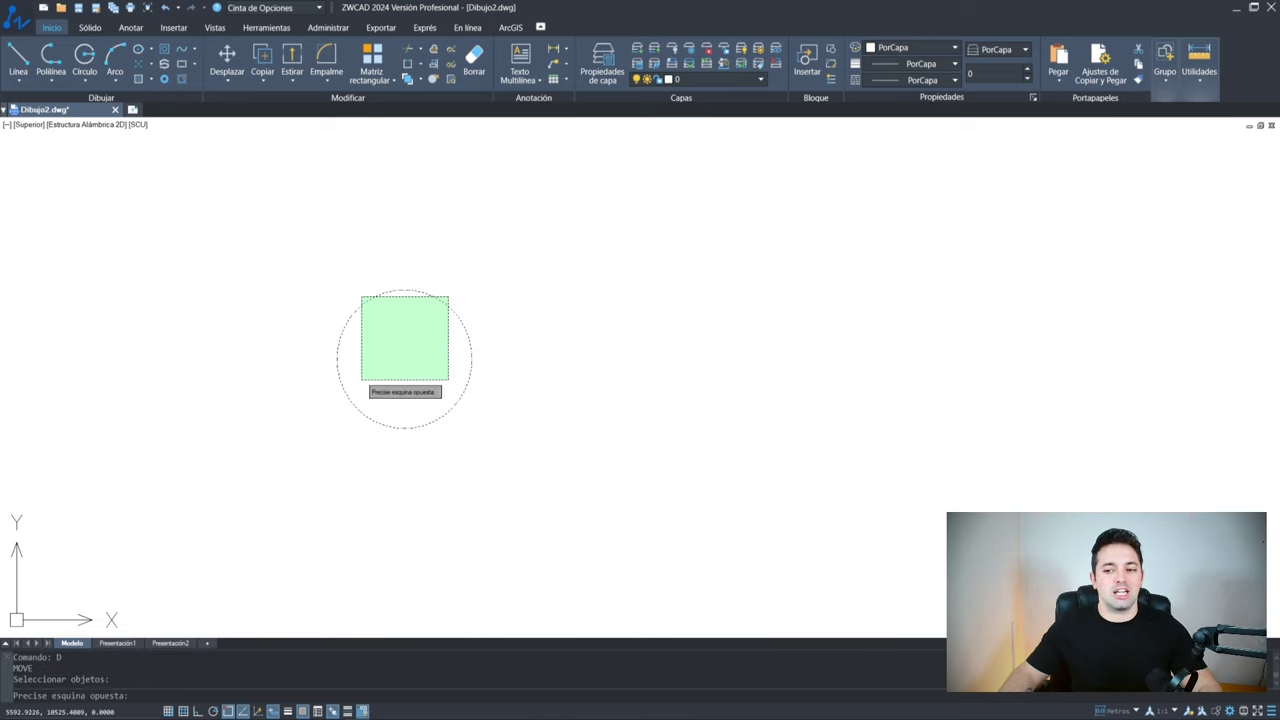
click(356, 382)
click(452, 403)
scroll(405, 362, up, 2)
key(Return)
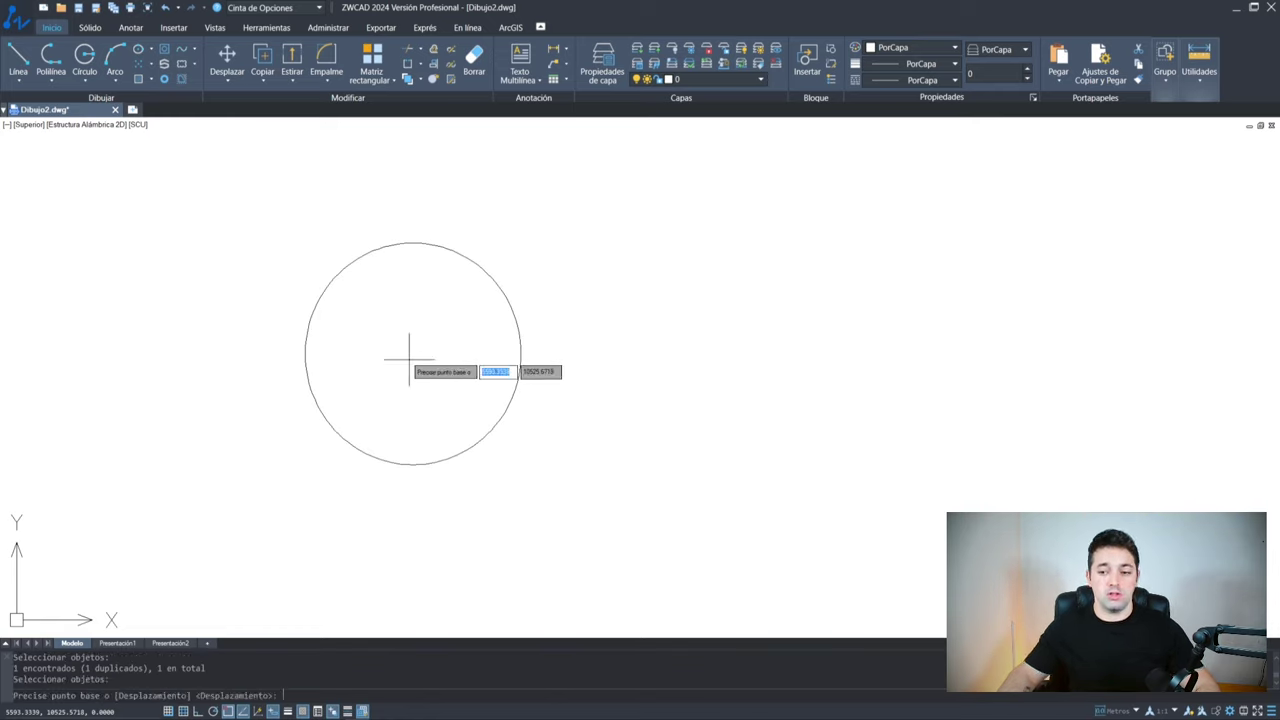
middle_drag(598, 148, 722, 145)
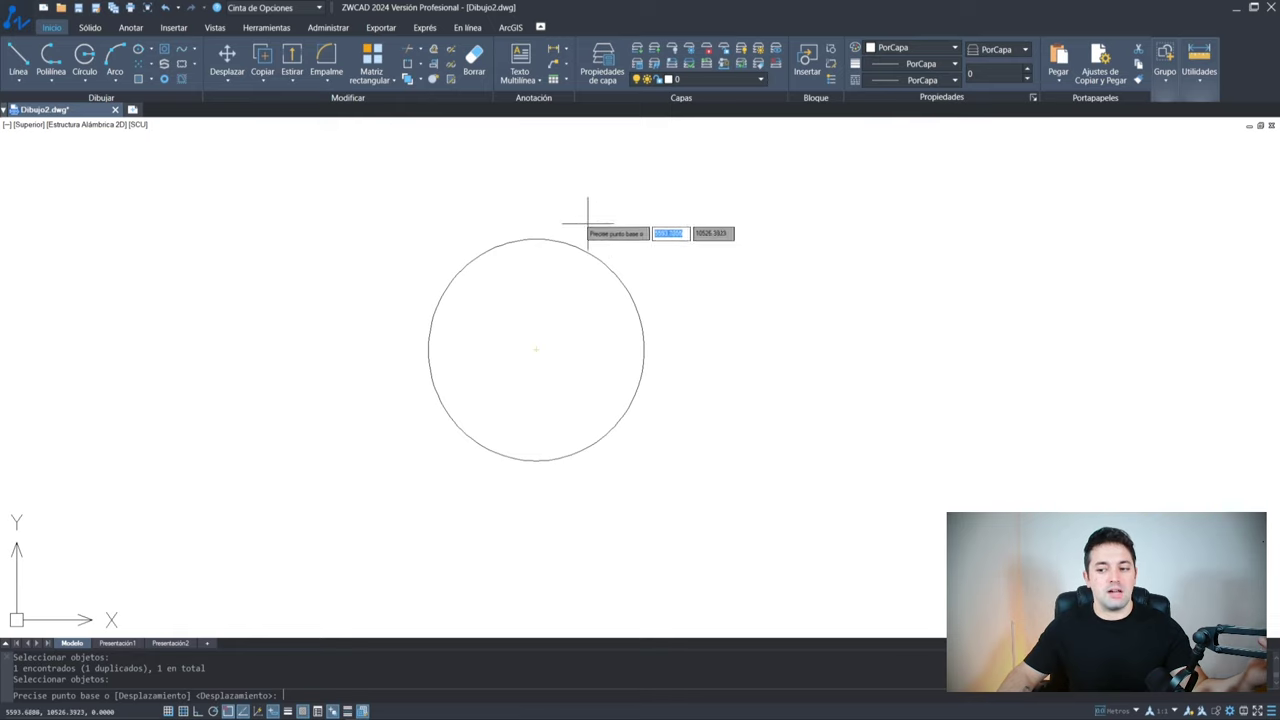
click(536, 350)
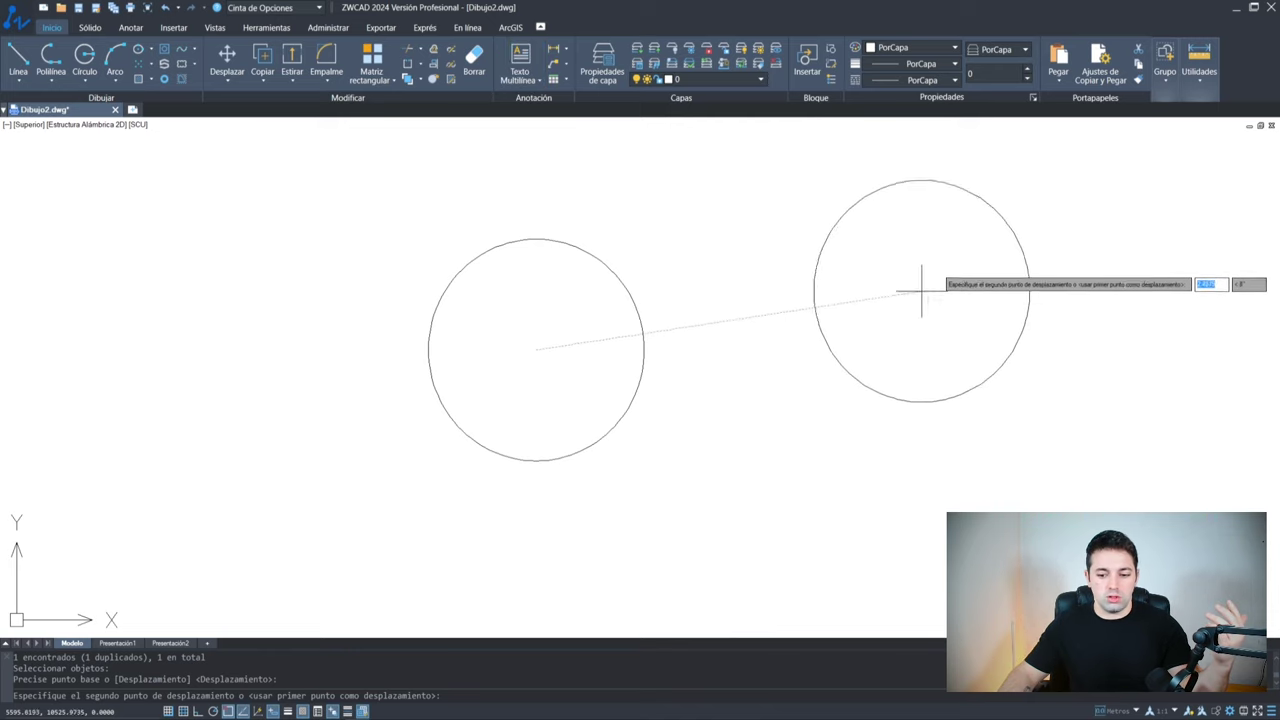
click(957, 263)
Drag the circle down-left by its centre grip, then begin another move from its top point
click(957, 261)
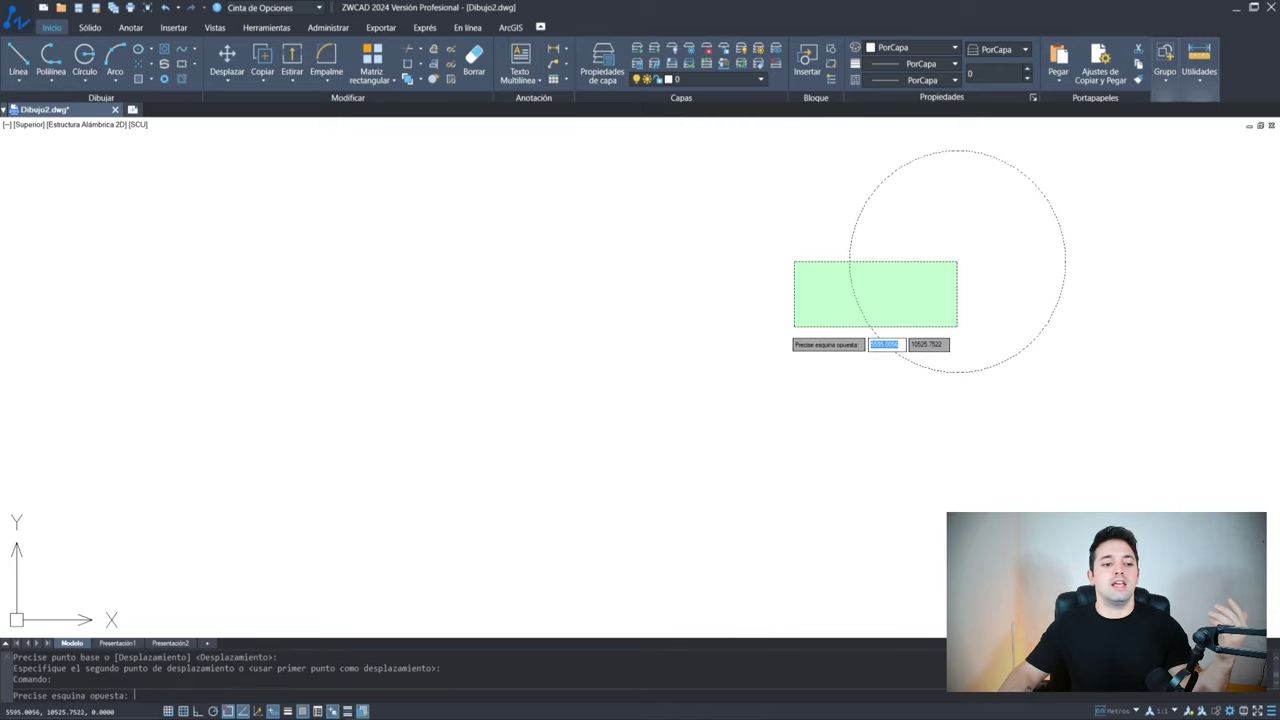
click(790, 328)
key(Escape)
click(900, 297)
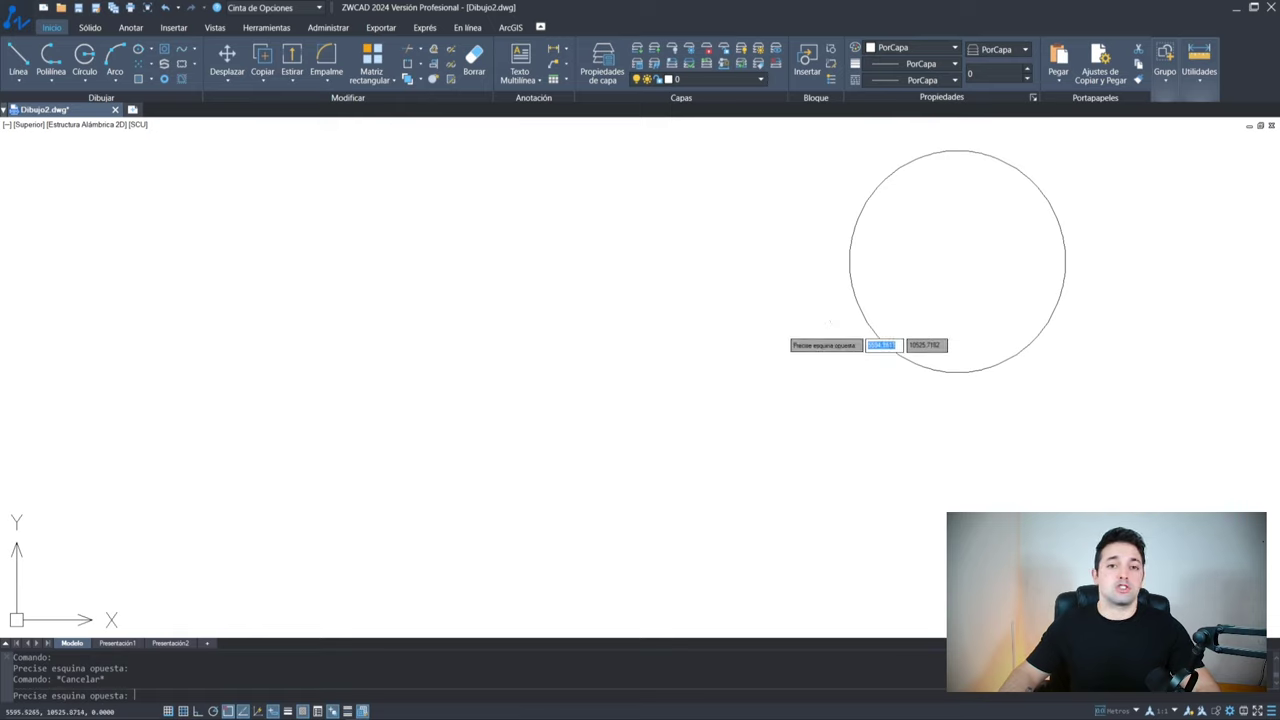
click(652, 398)
drag(957, 261, 830, 357)
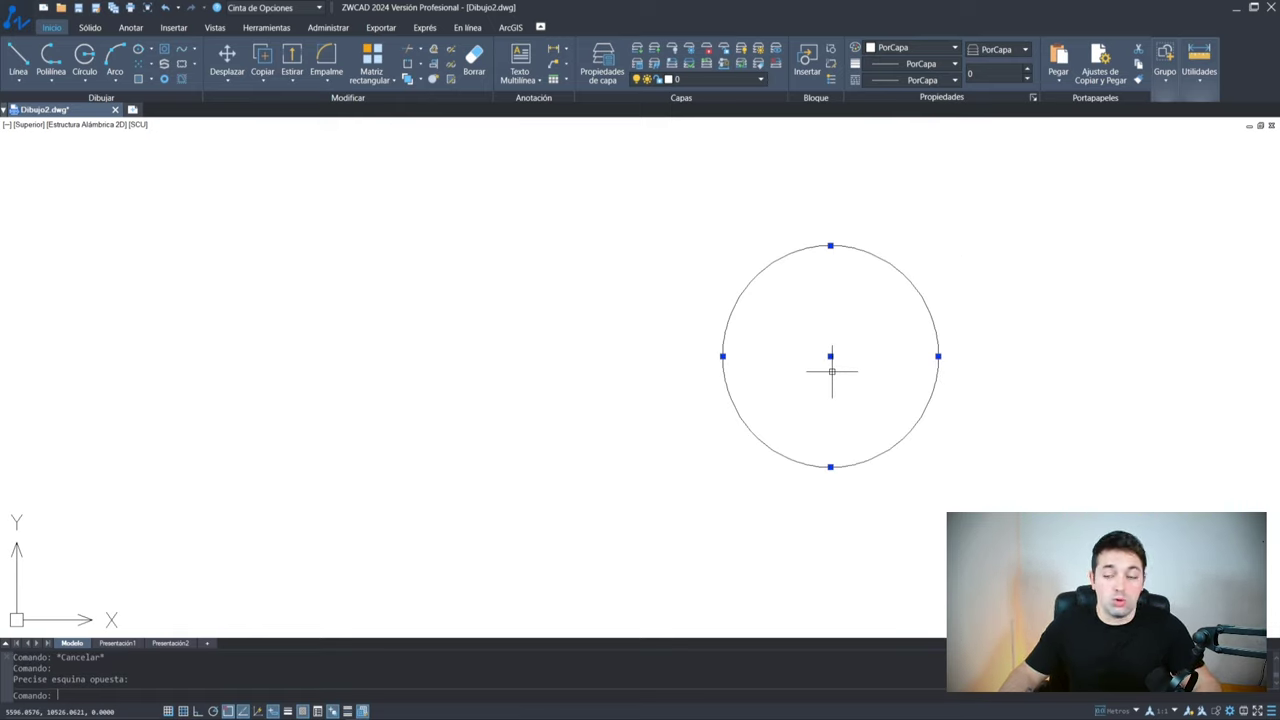
text(m)
key(Return)
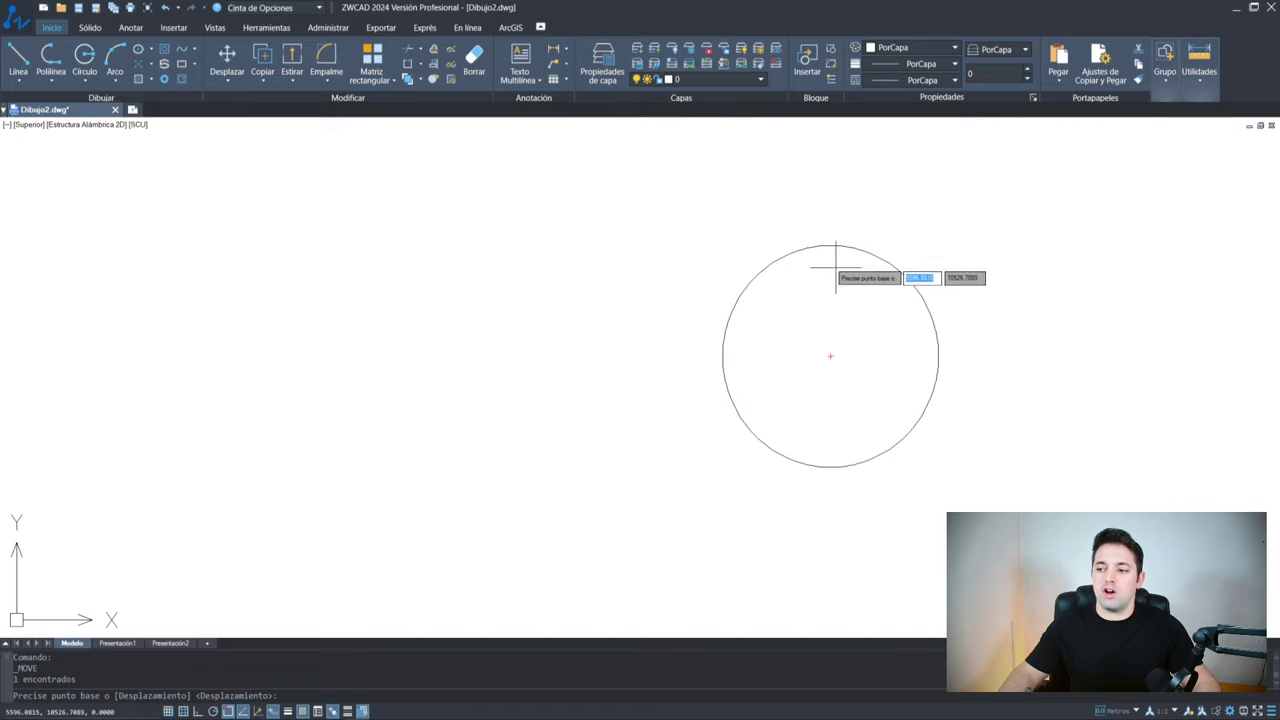
click(835, 245)
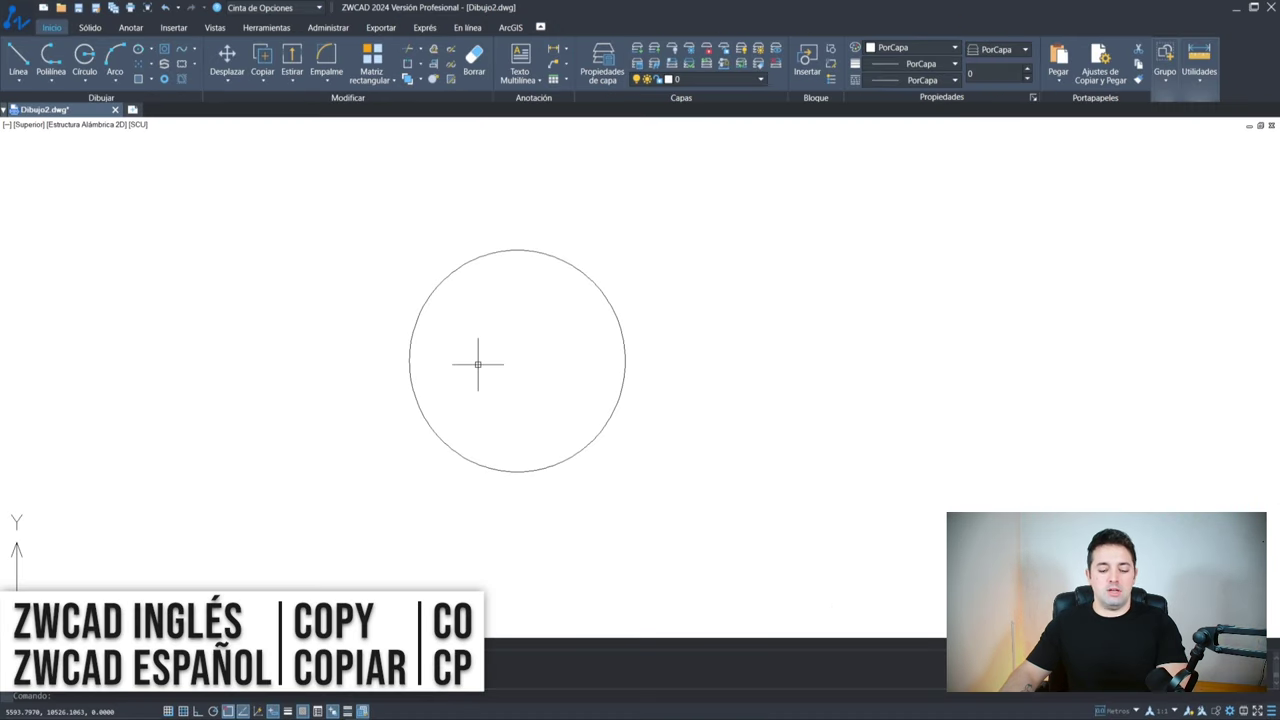
Copy the circle with CP from its centre to many clicked positions around the group
text(cp)
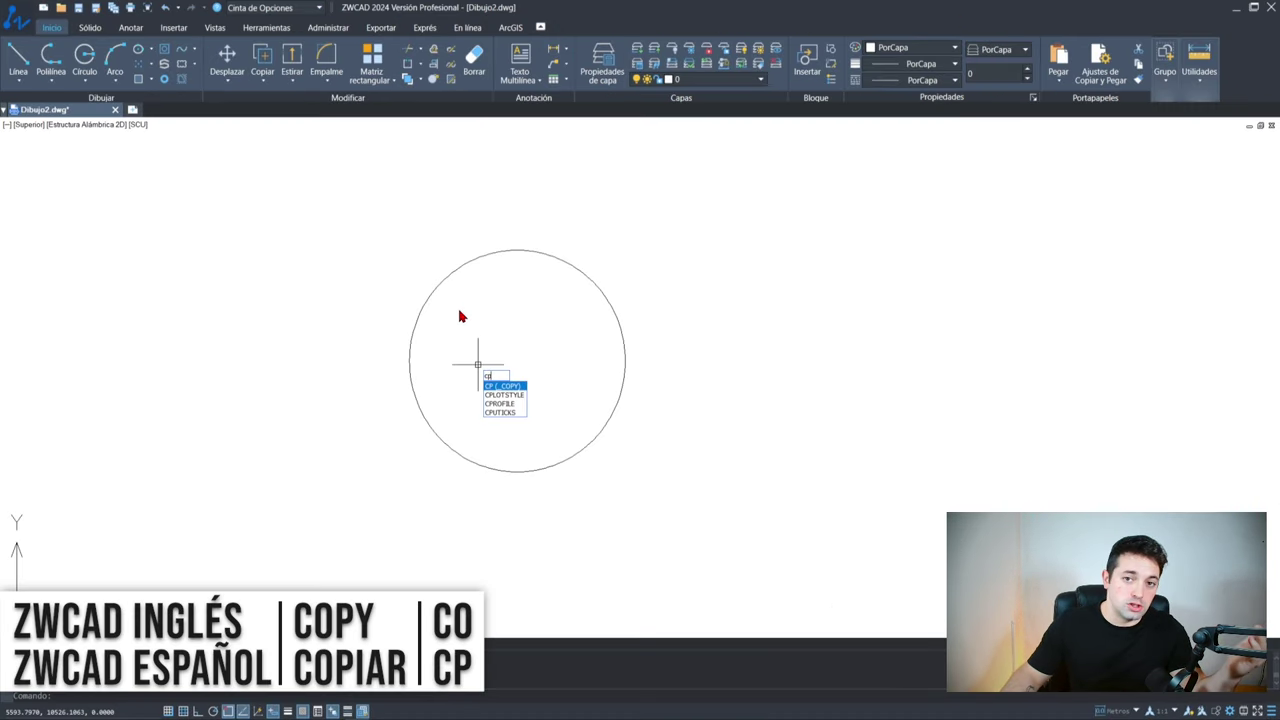
key(Return)
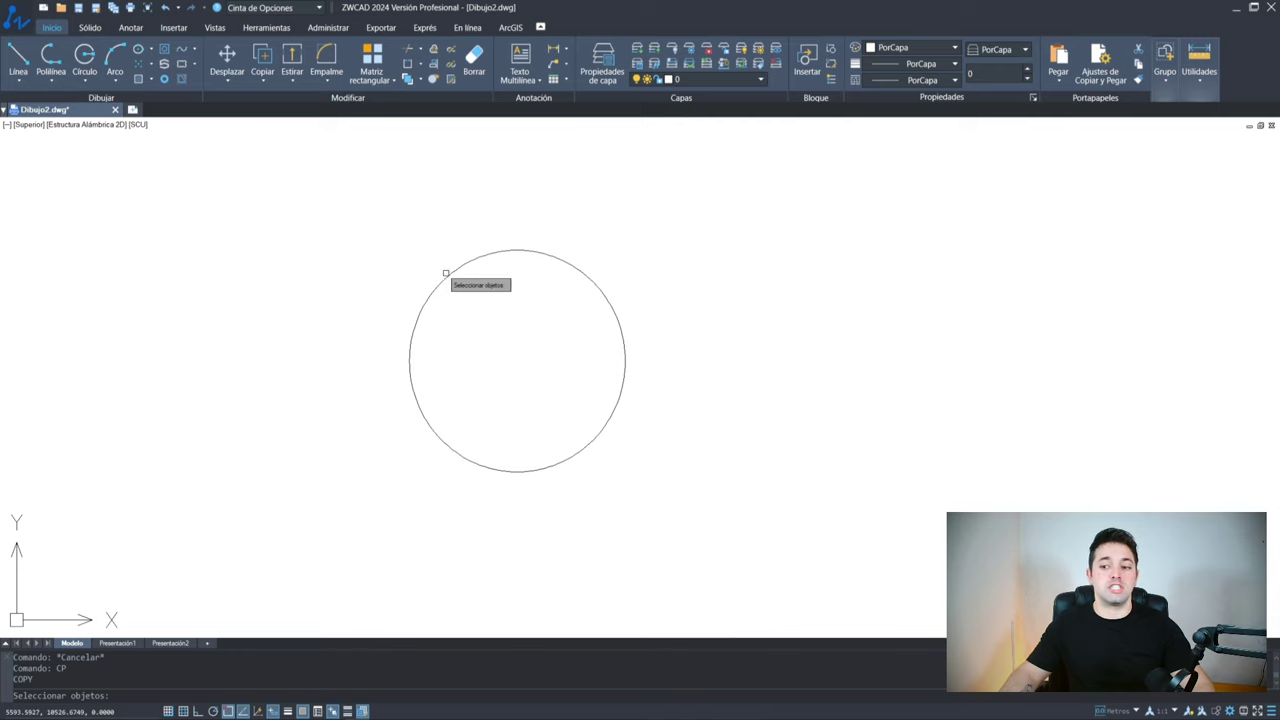
key(Return)
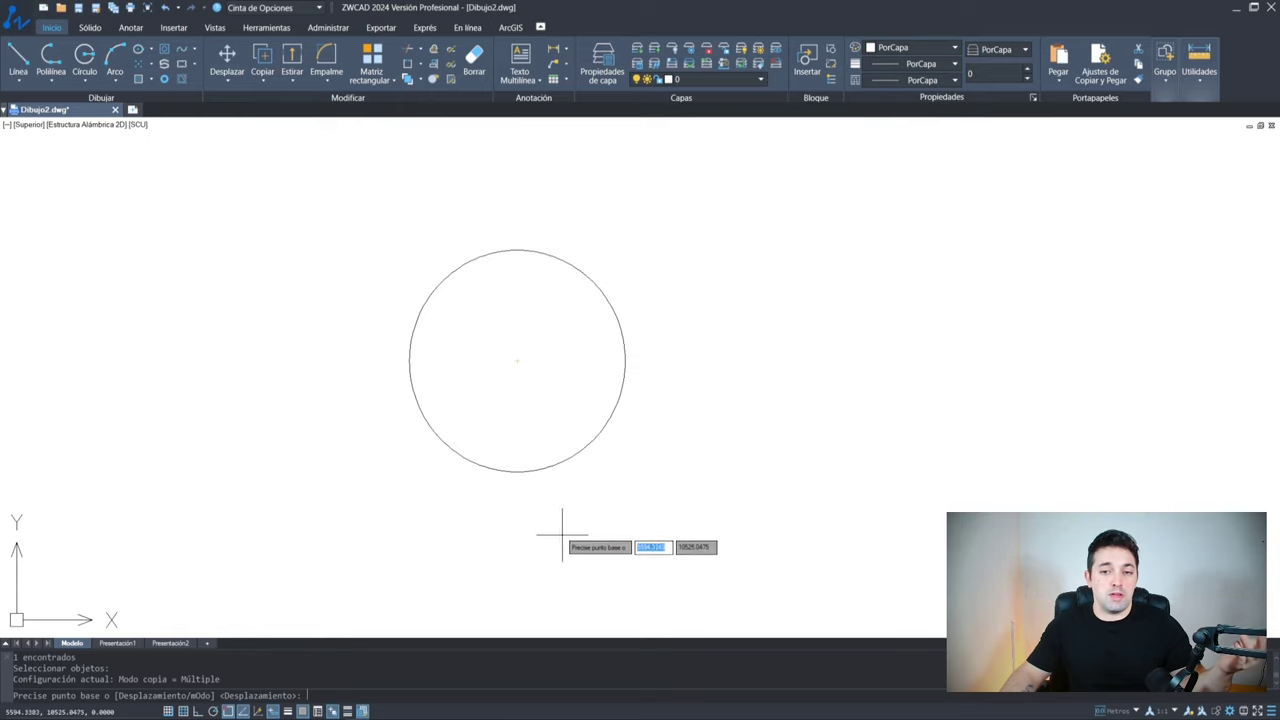
middle_drag(569, 484, 511, 469)
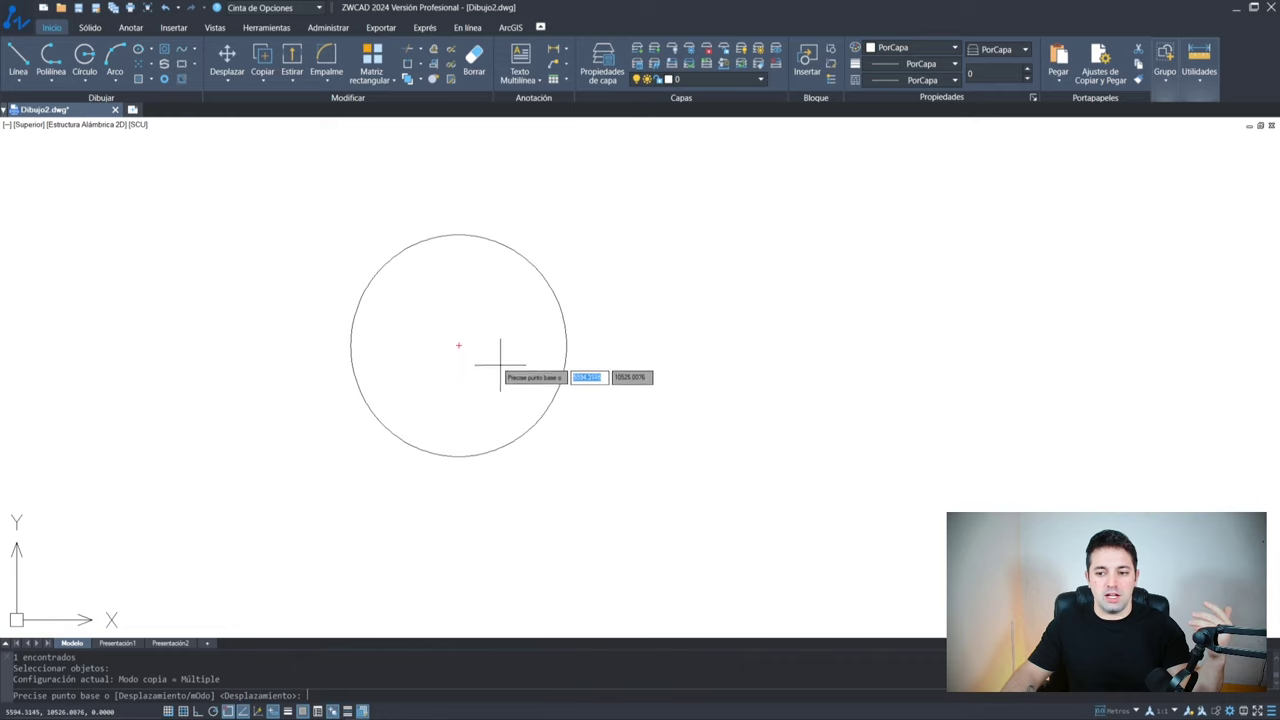
click(458, 346)
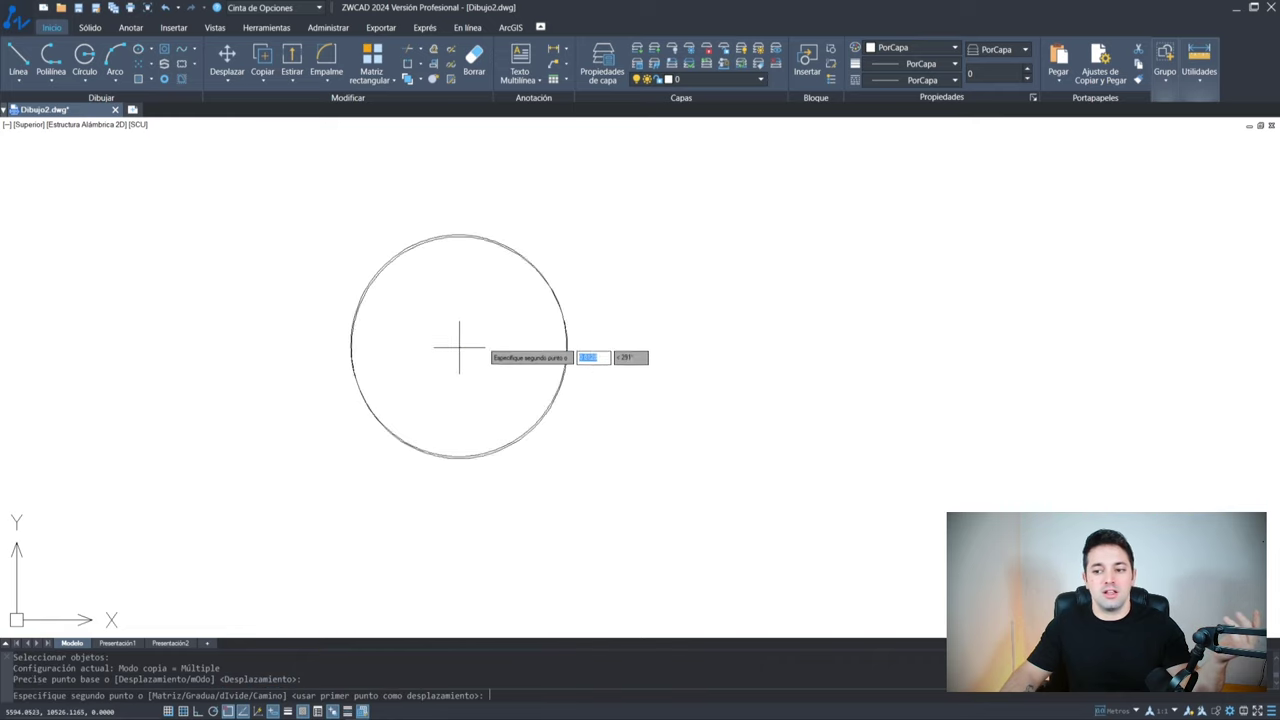
click(659, 228)
click(1018, 369)
click(657, 497)
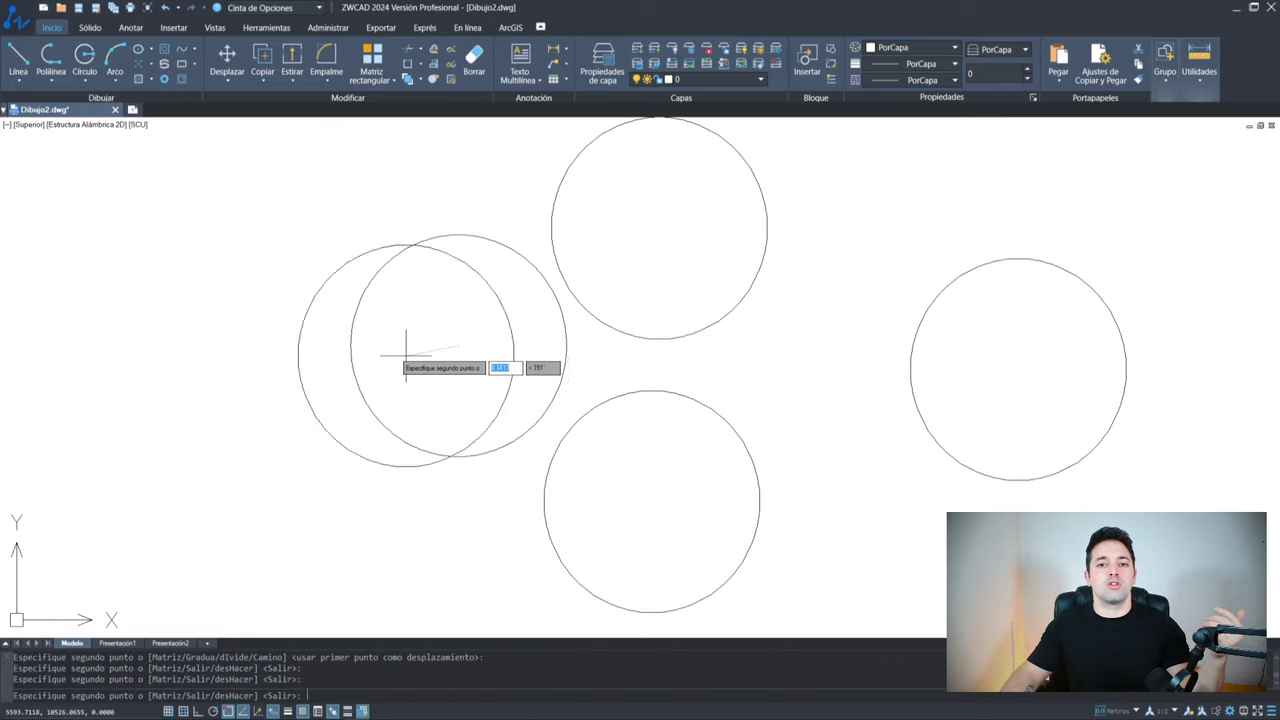
click(224, 368)
click(291, 225)
scroll(318, 243, down, 5)
click(464, 349)
click(572, 243)
middle_drag(572, 243, 646, 291)
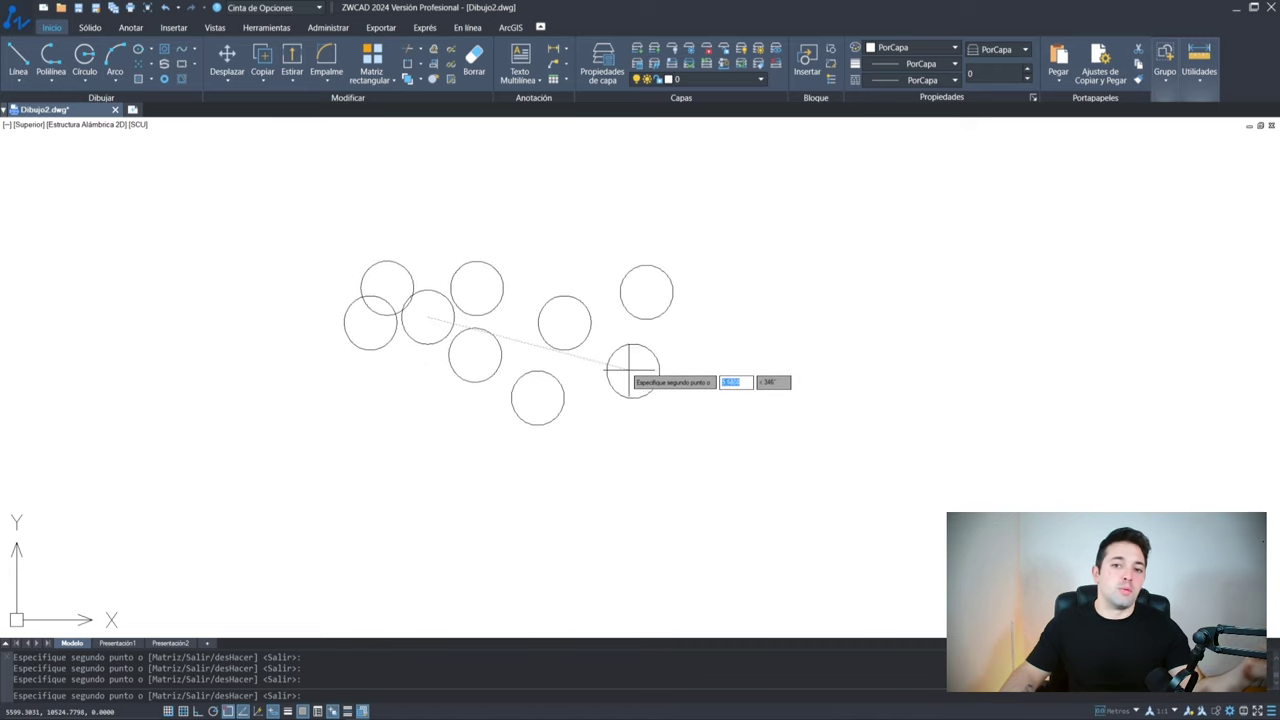
click(629, 370)
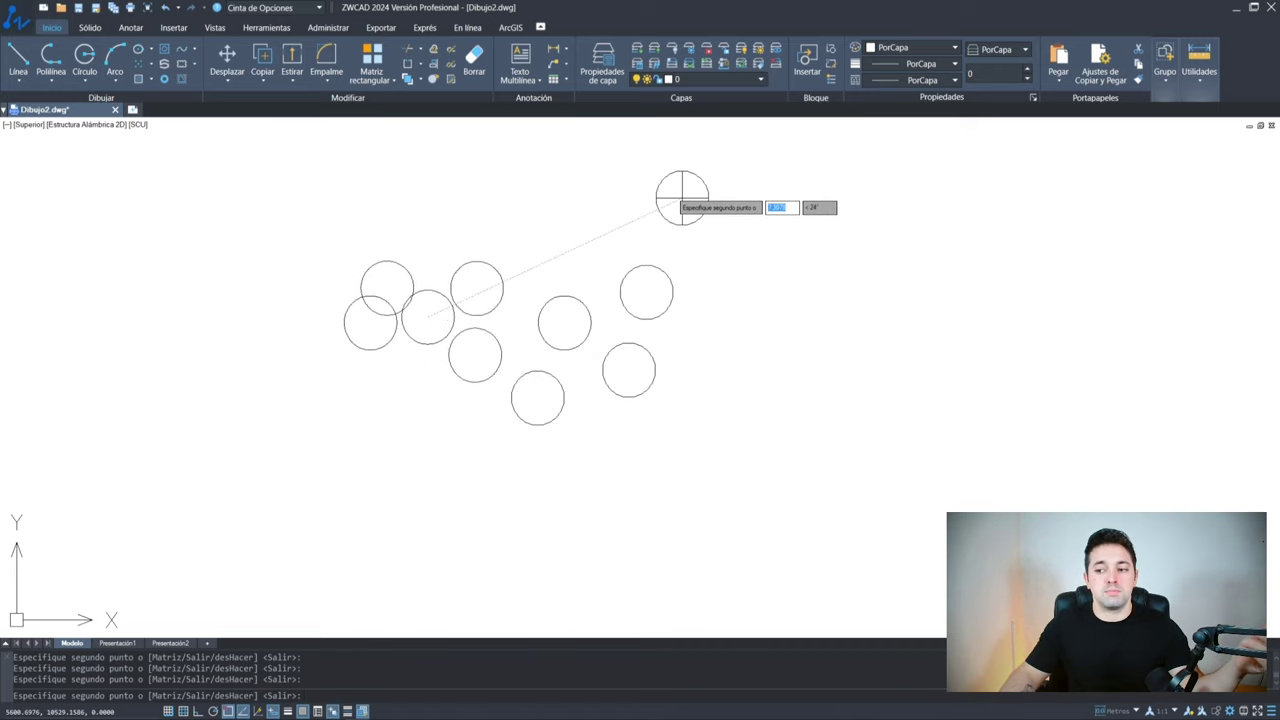
click(521, 224)
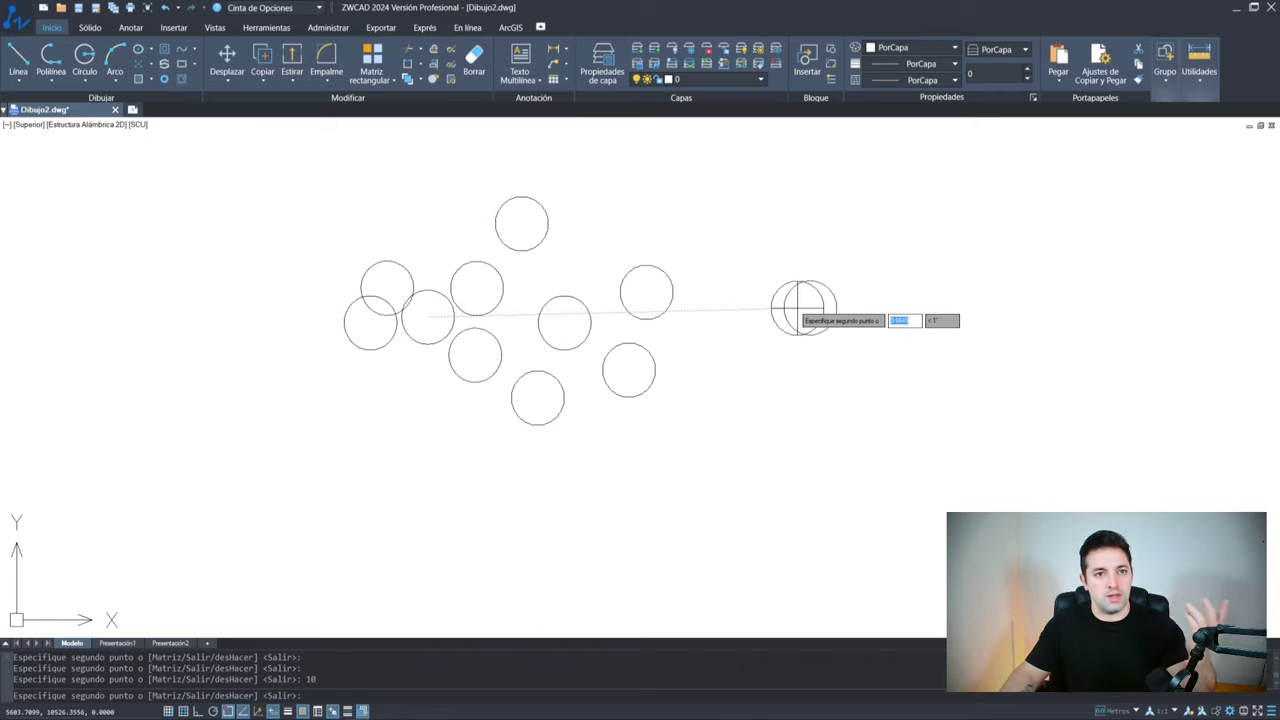
Place a copy 10 units away, then with Ortho on, copies 5 units below, left and above
key(Return)
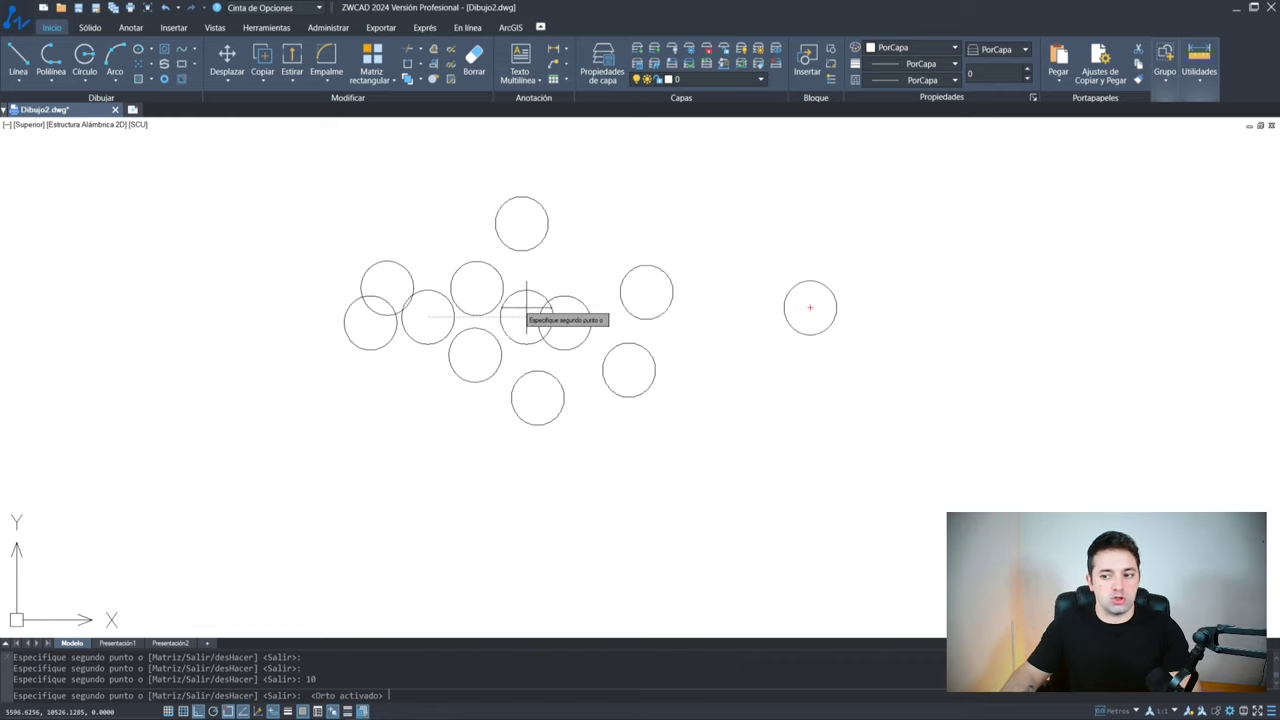
key(F8)
text(5)
key(Return)
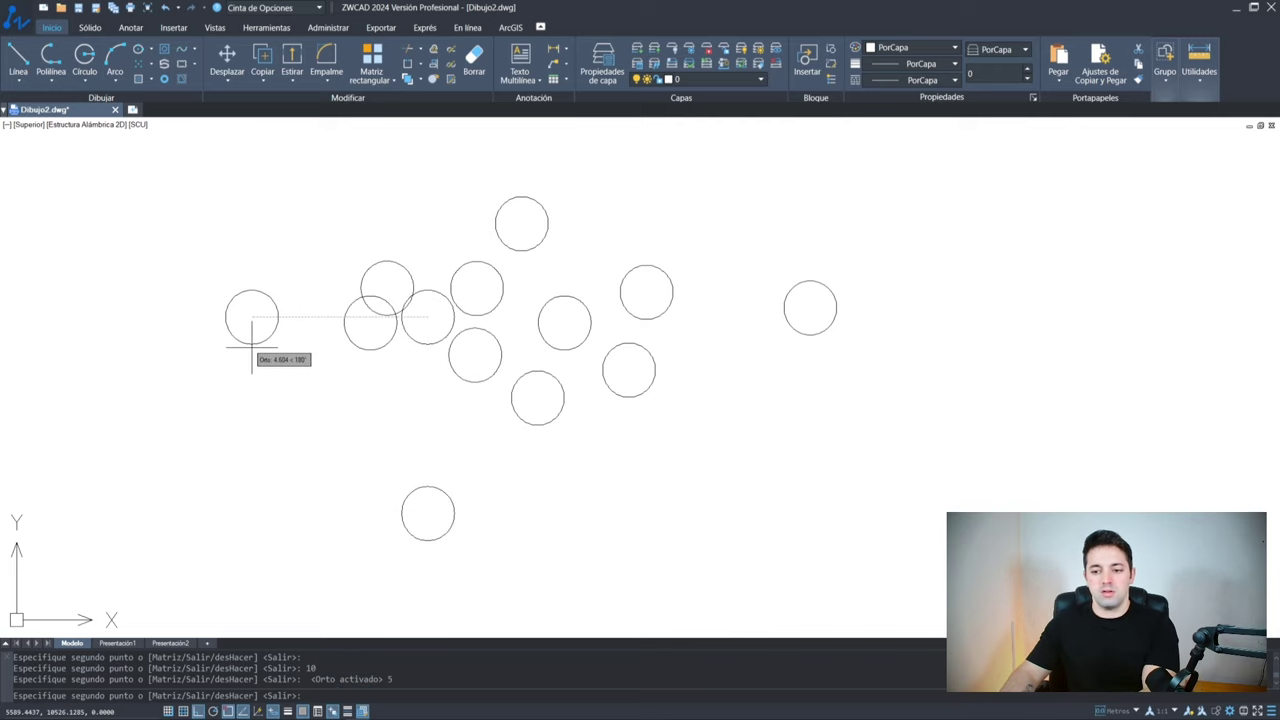
text(5)
key(Return)
text(5)
key(Return)
middle_drag(482, 328, 524, 347)
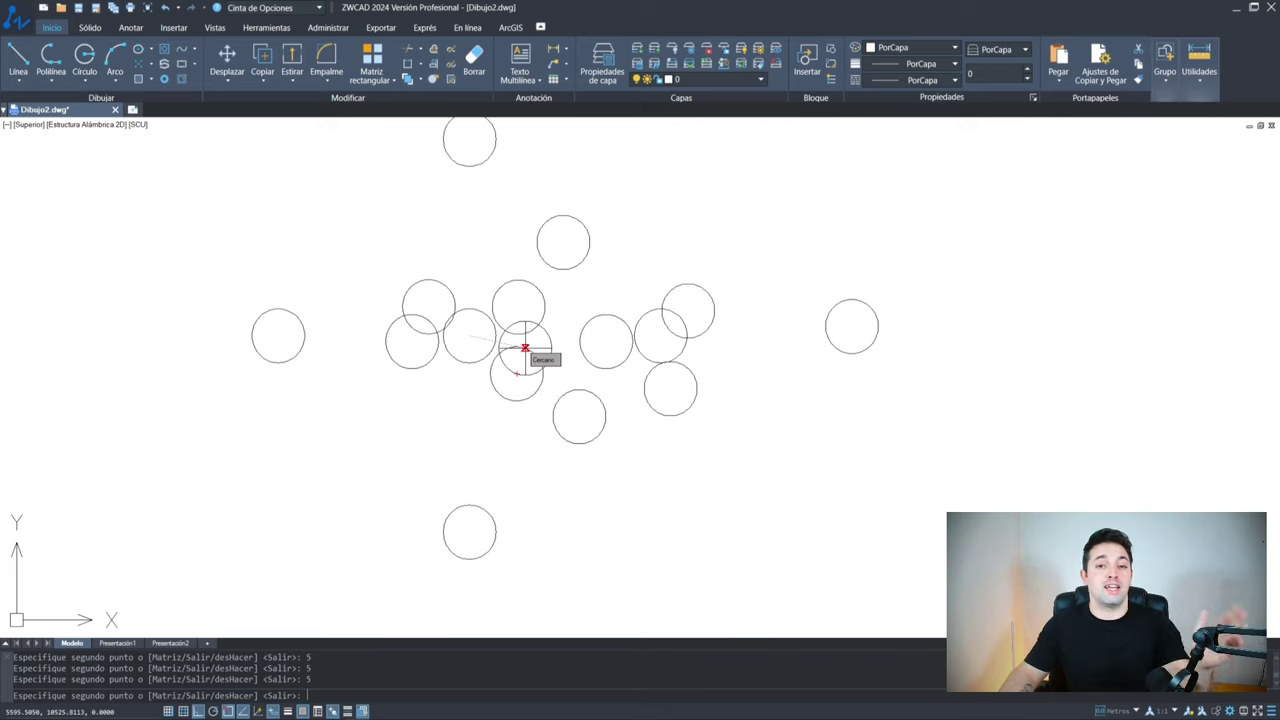
Finish the copy command and cancel two stray selection windows
key(Return)
click(958, 570)
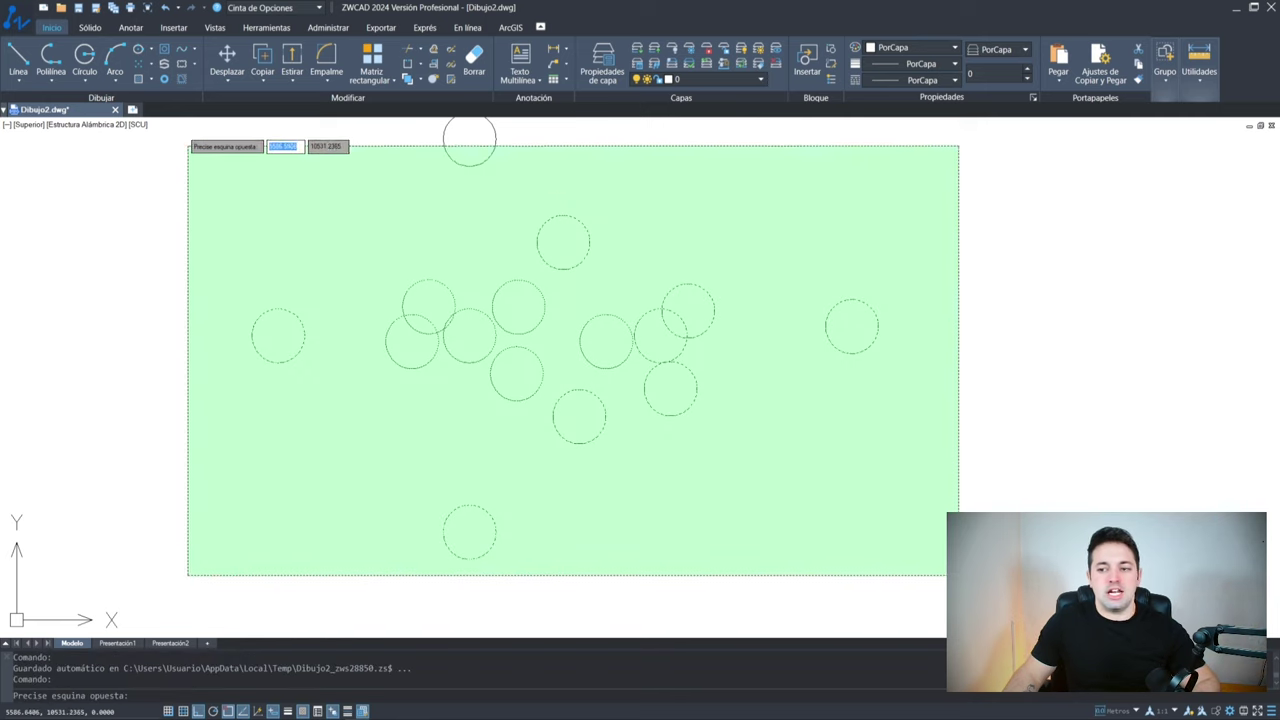
click(188, 135)
key(Escape)
click(922, 498)
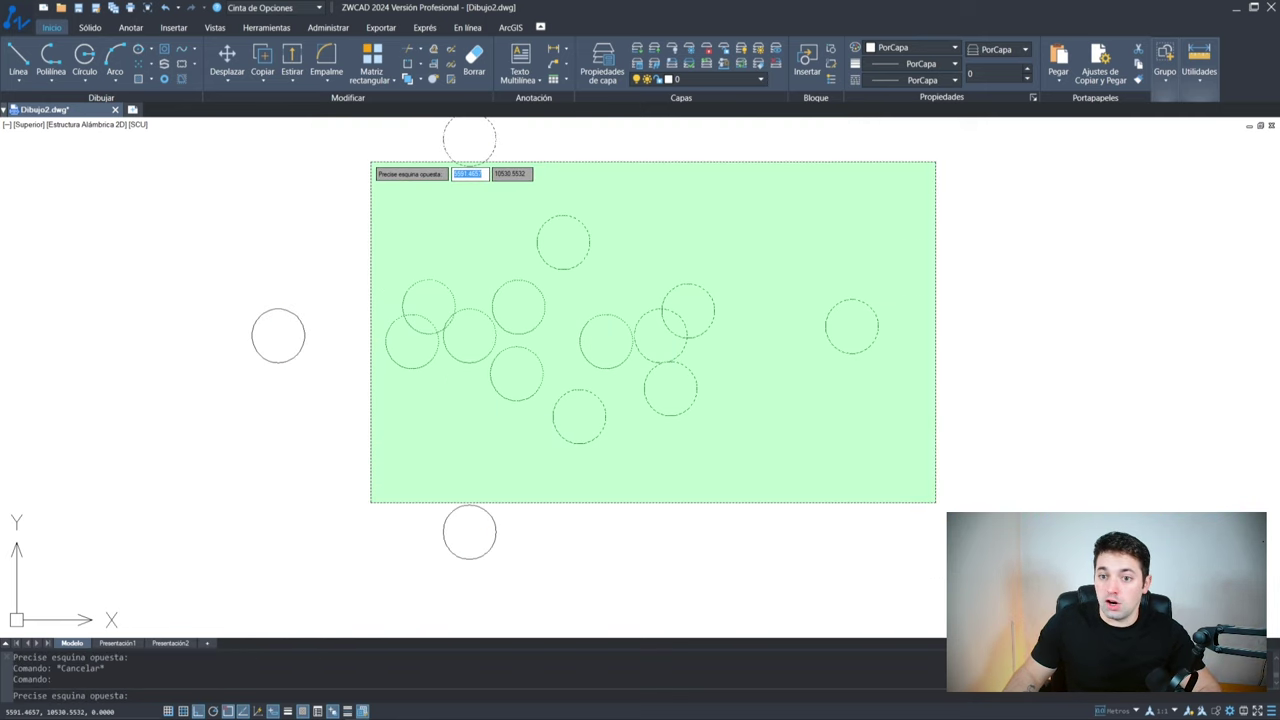
key(Escape)
Select all circles with Ctrl+A and delete them, cancelling a briefly started line
key(ctrl+a)
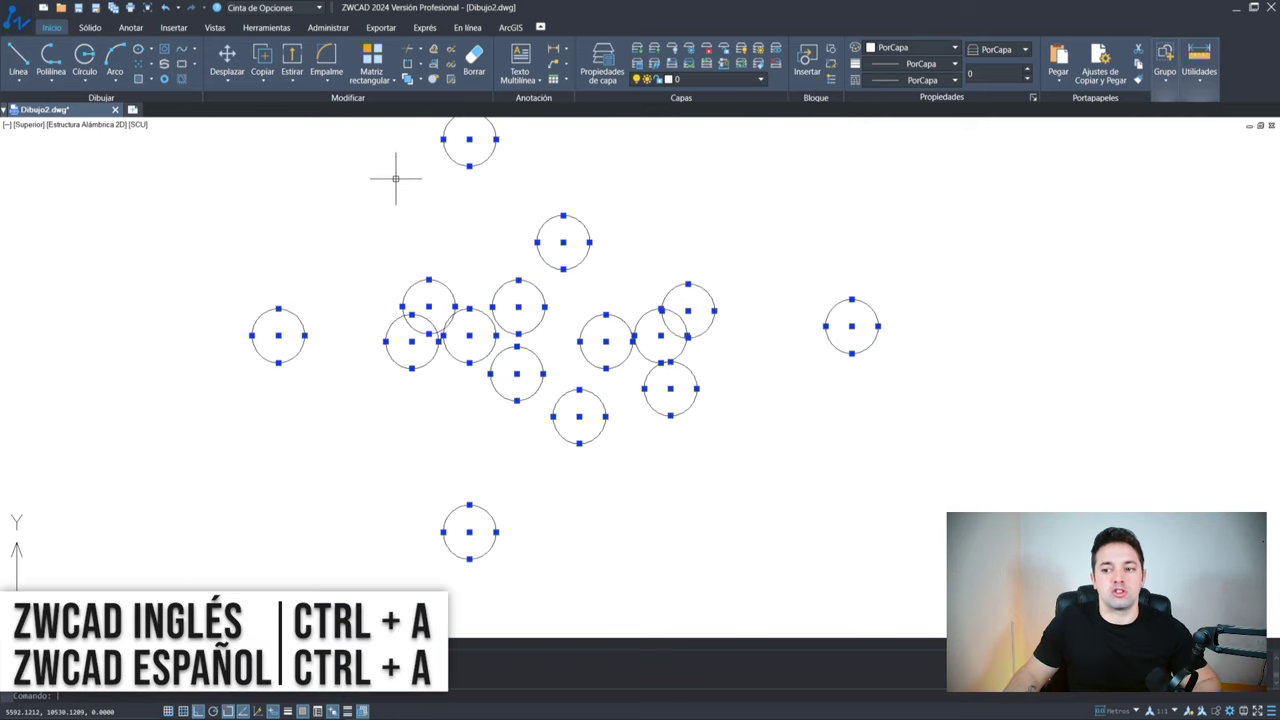
key(Delete)
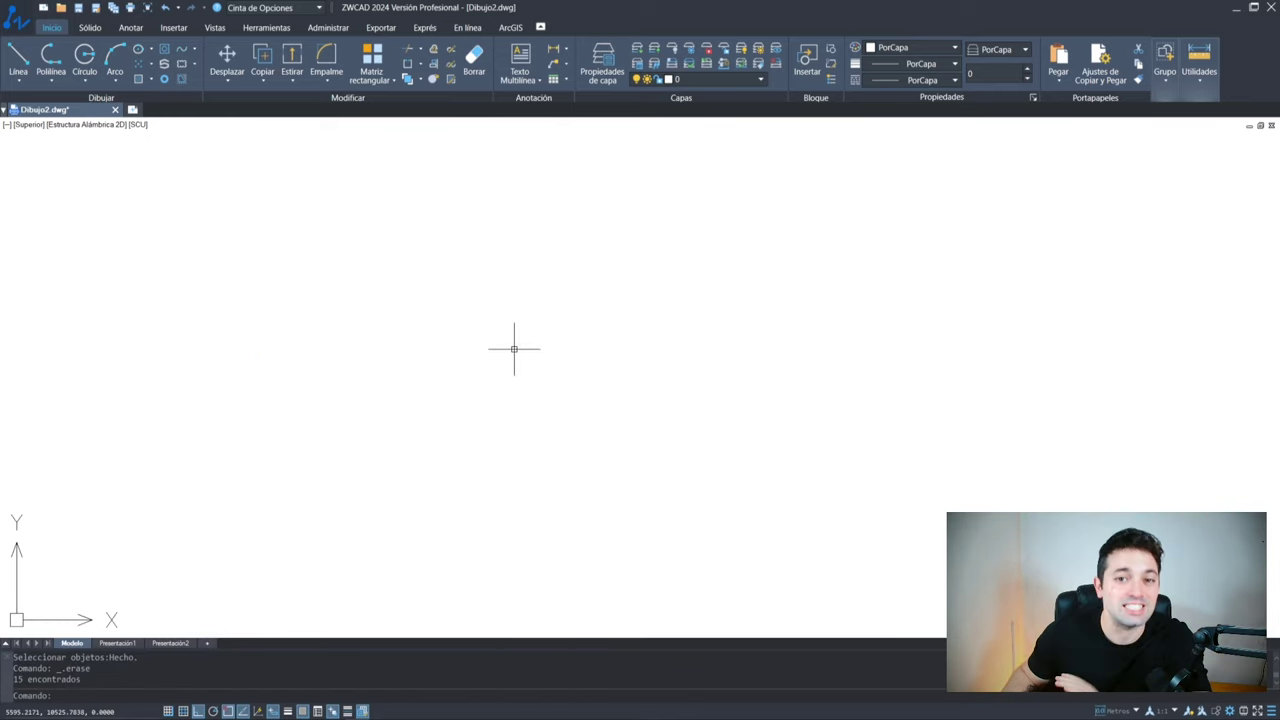
key(l)
key(space)
click(483, 323)
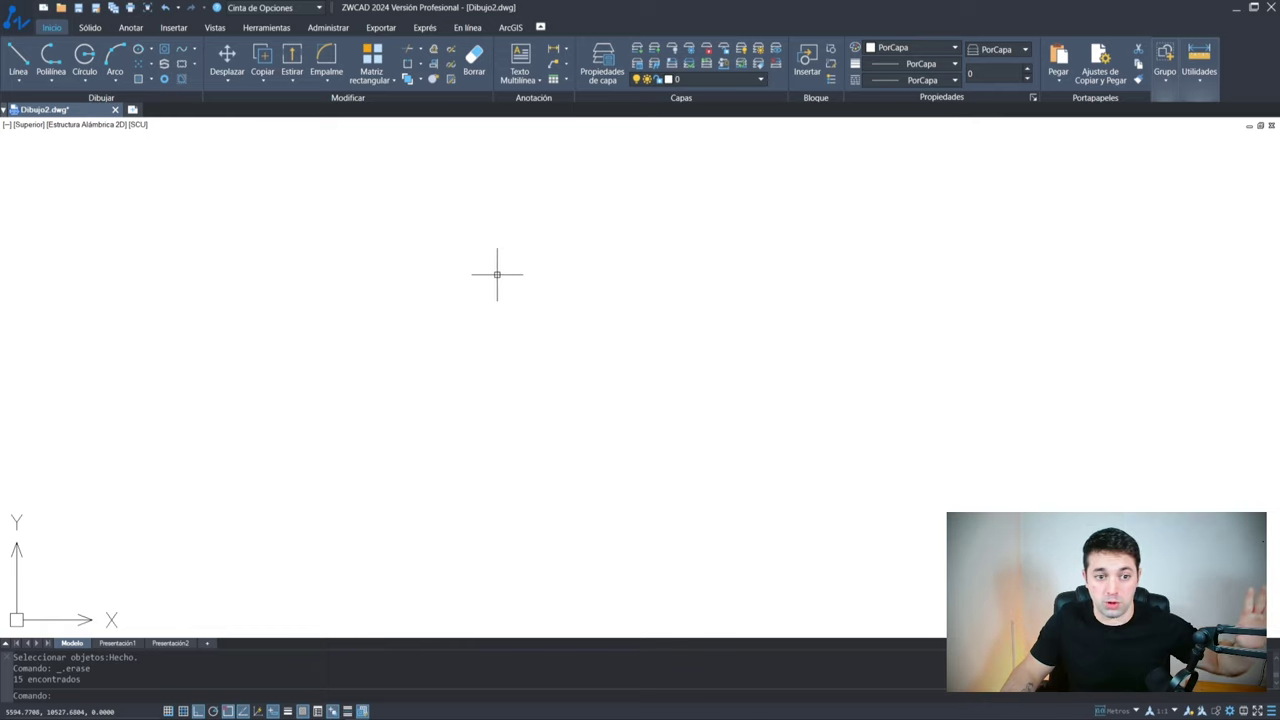
key(Escape)
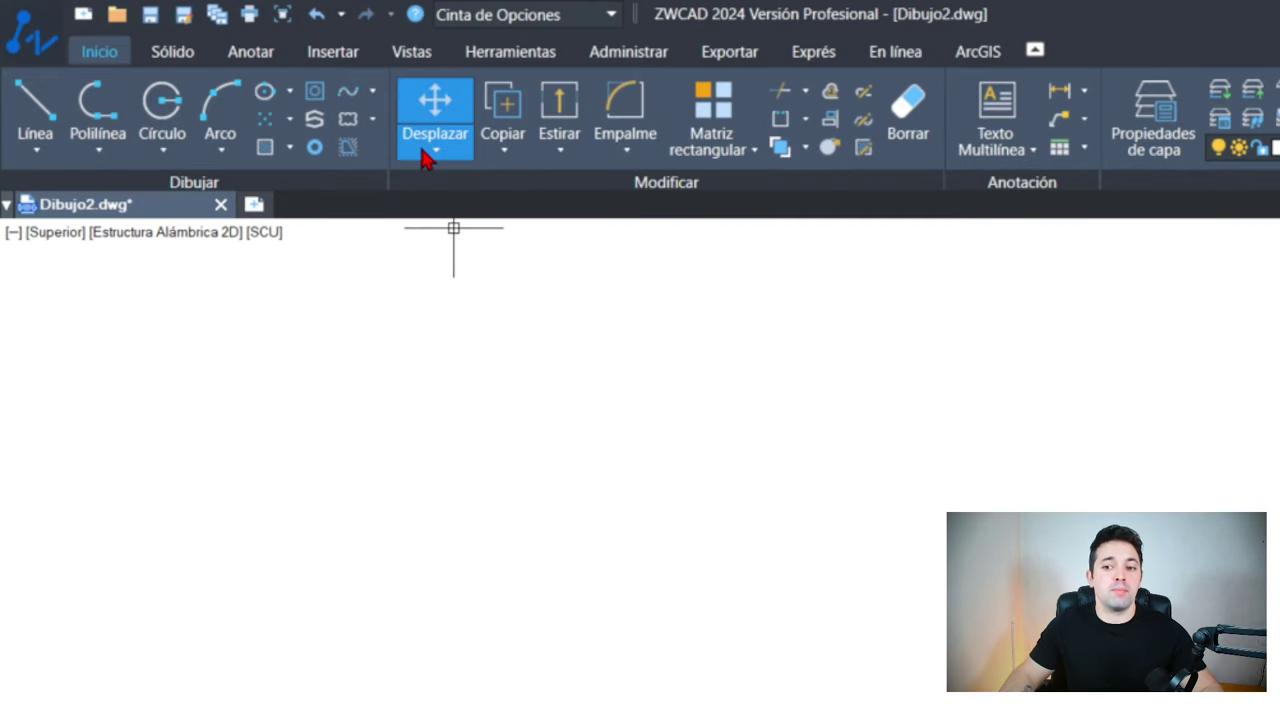
Draw a new rectangle with REC between two picked corners
click(434, 151)
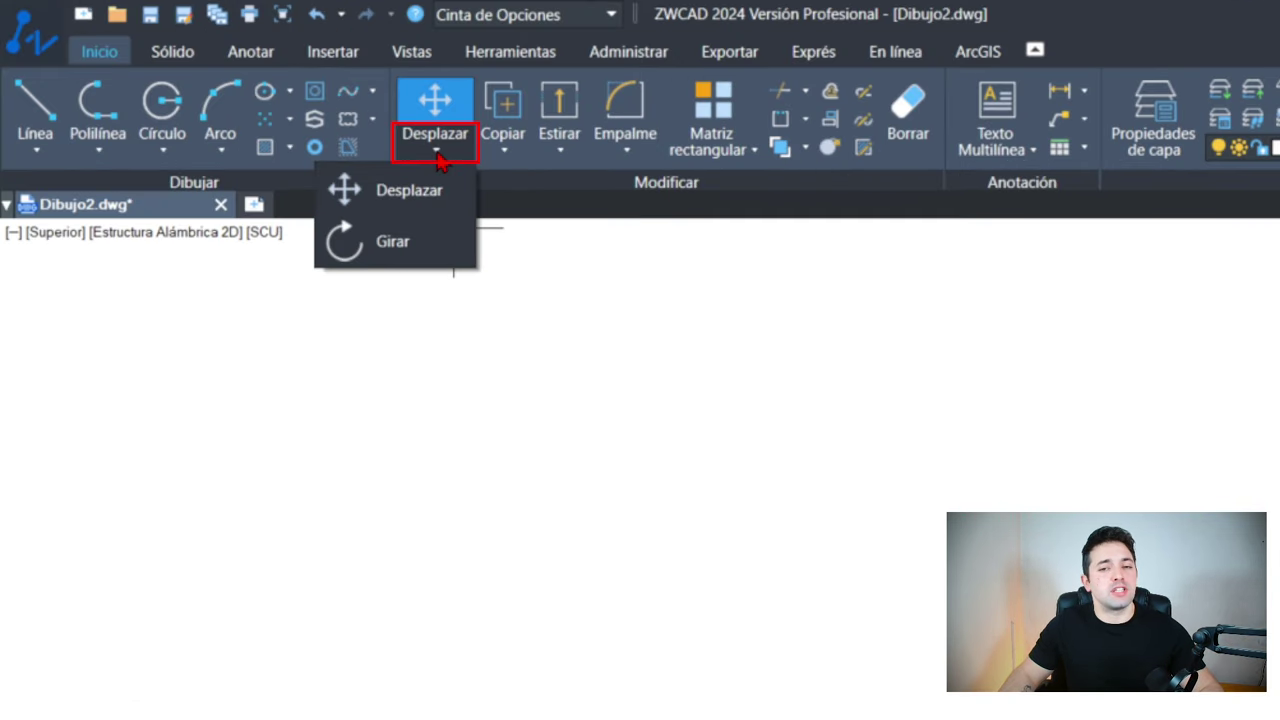
click(400, 242)
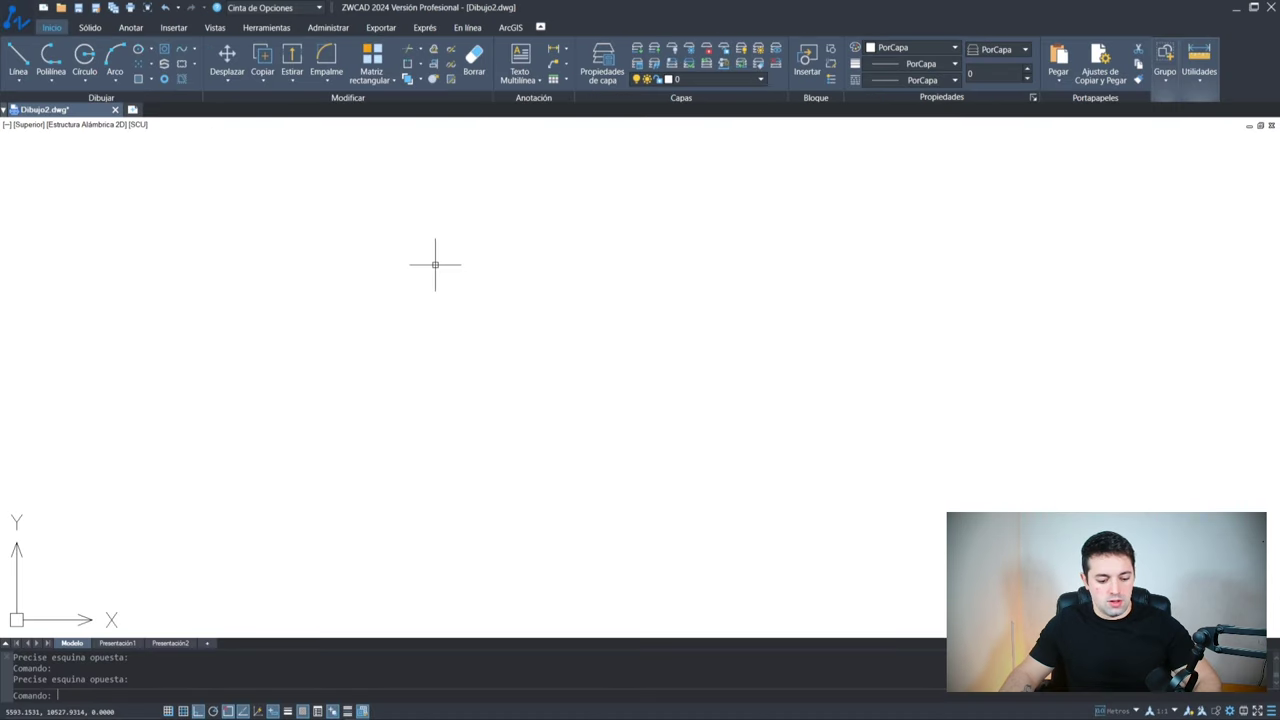
text(rec)
key(Return)
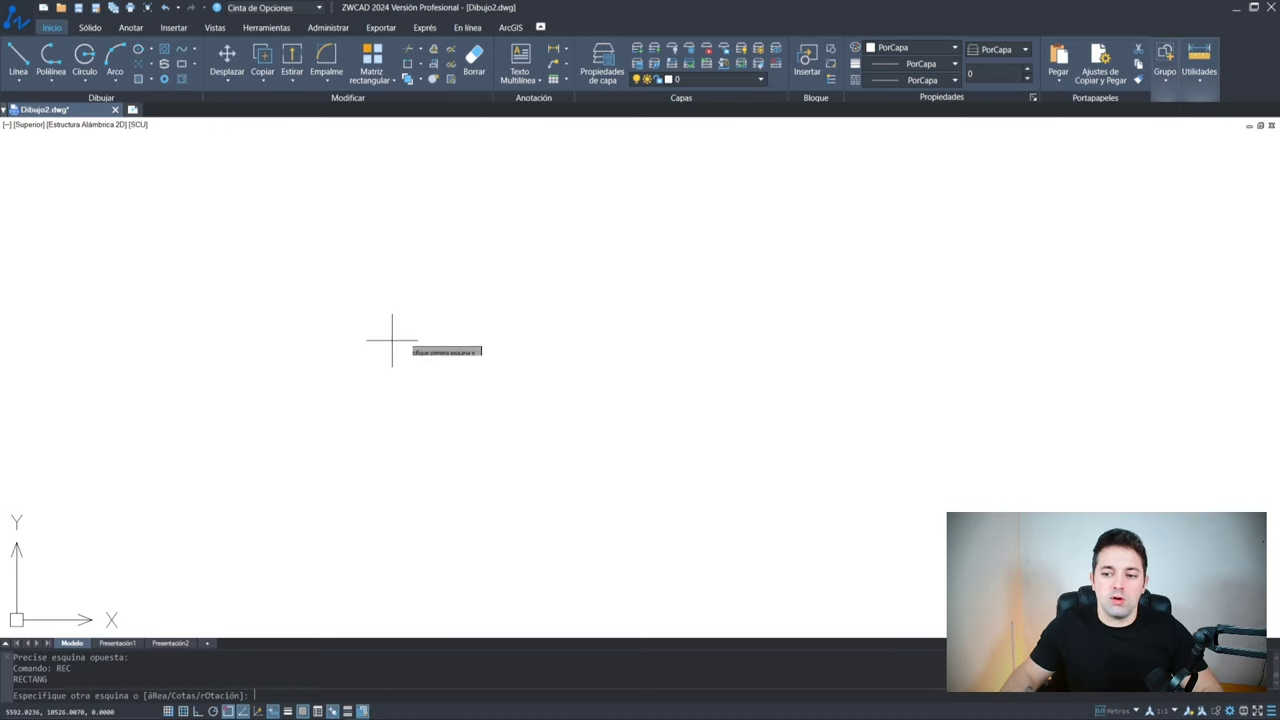
click(392, 340)
click(580, 240)
text(GI)
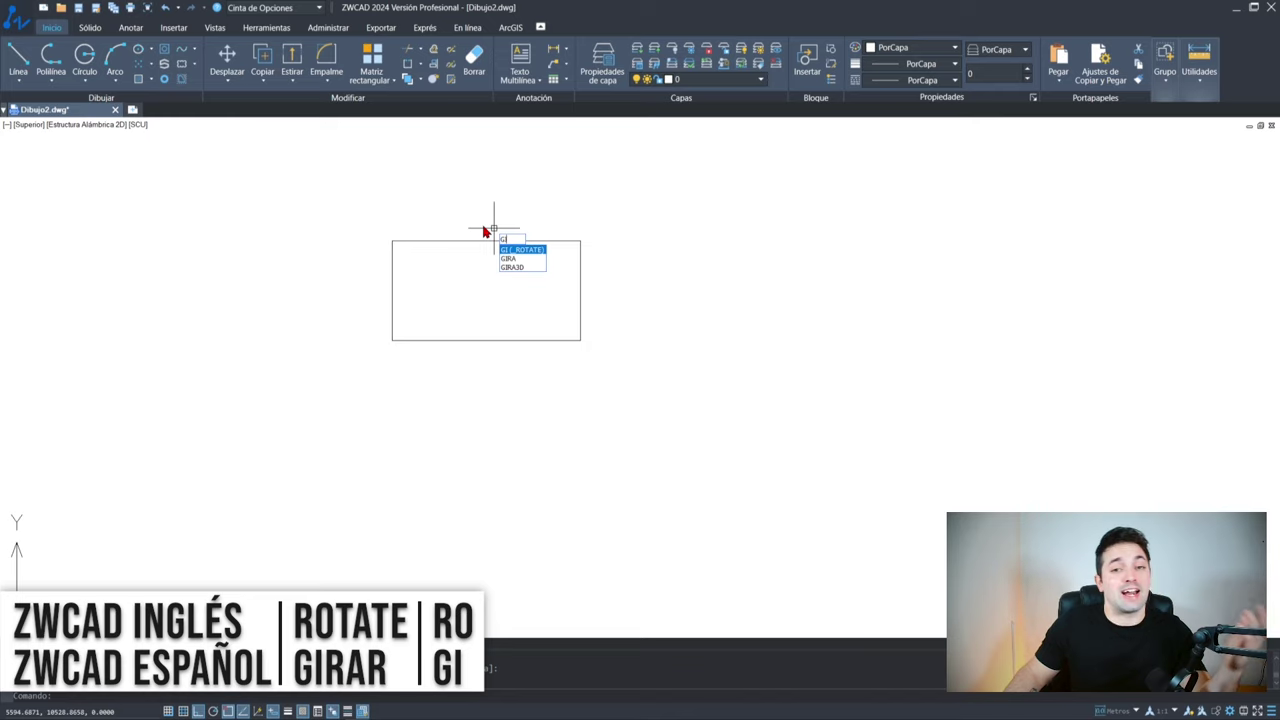
Rotate the rectangle 45 degrees about its lower-left corner, then select it
key(Return)
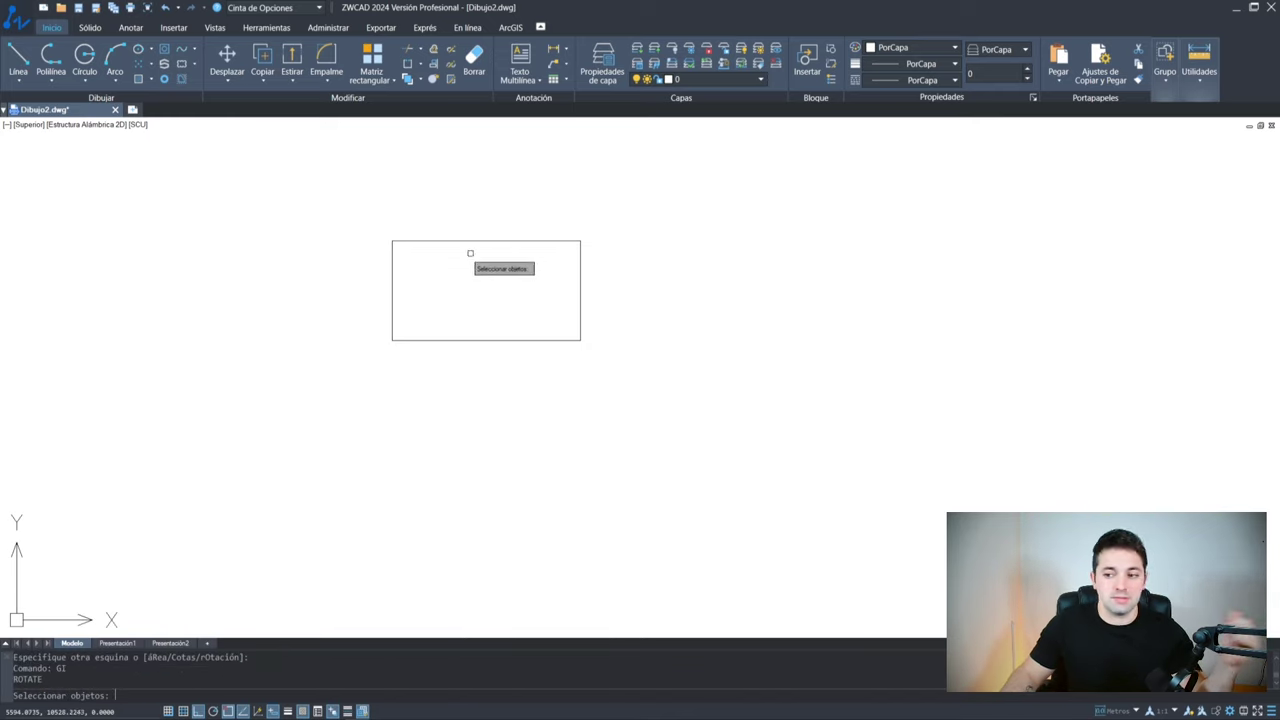
click(397, 328)
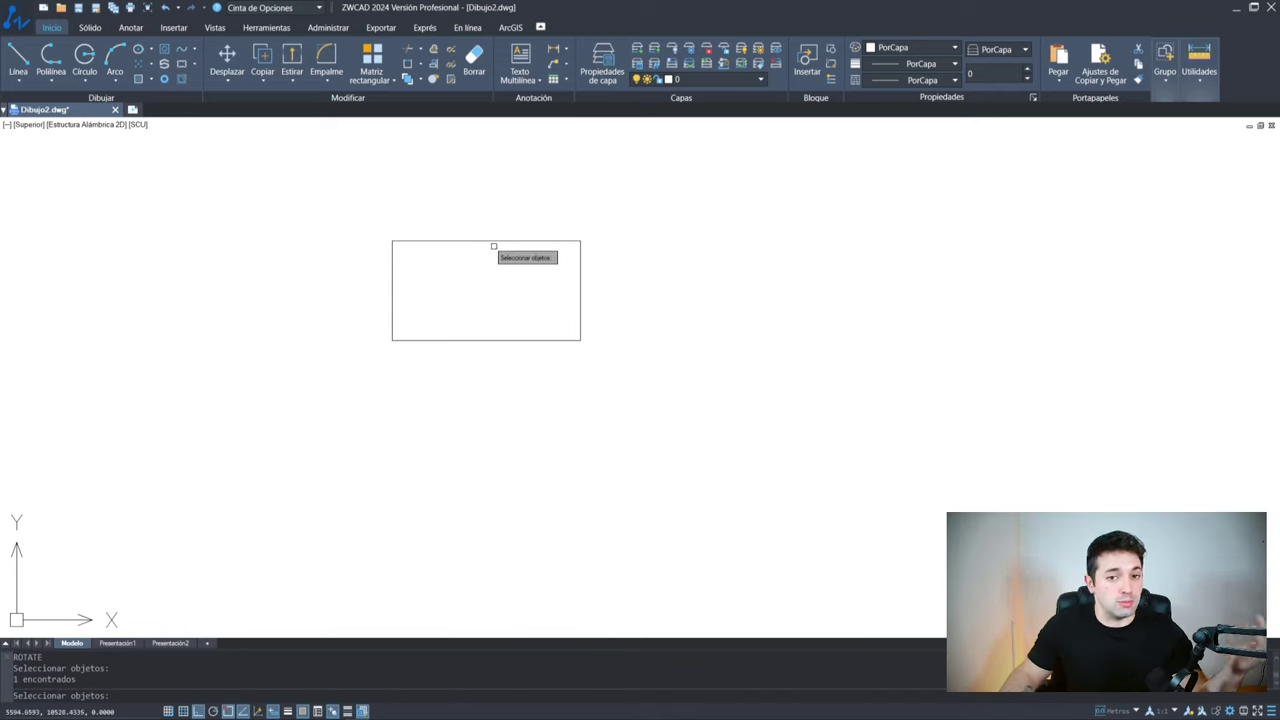
key(Return)
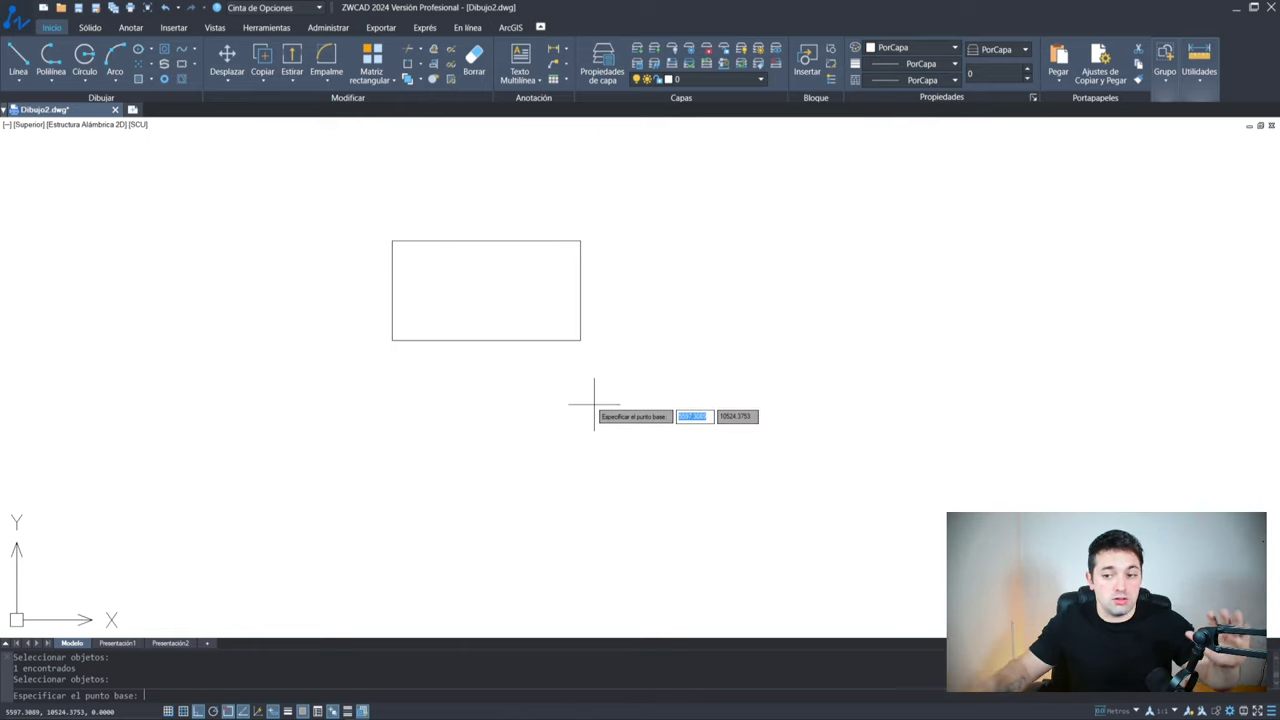
click(391, 340)
scroll(600, 400, down, 3)
scroll(603, 394, up, 2)
scroll(623, 394, up, 2)
text(45)
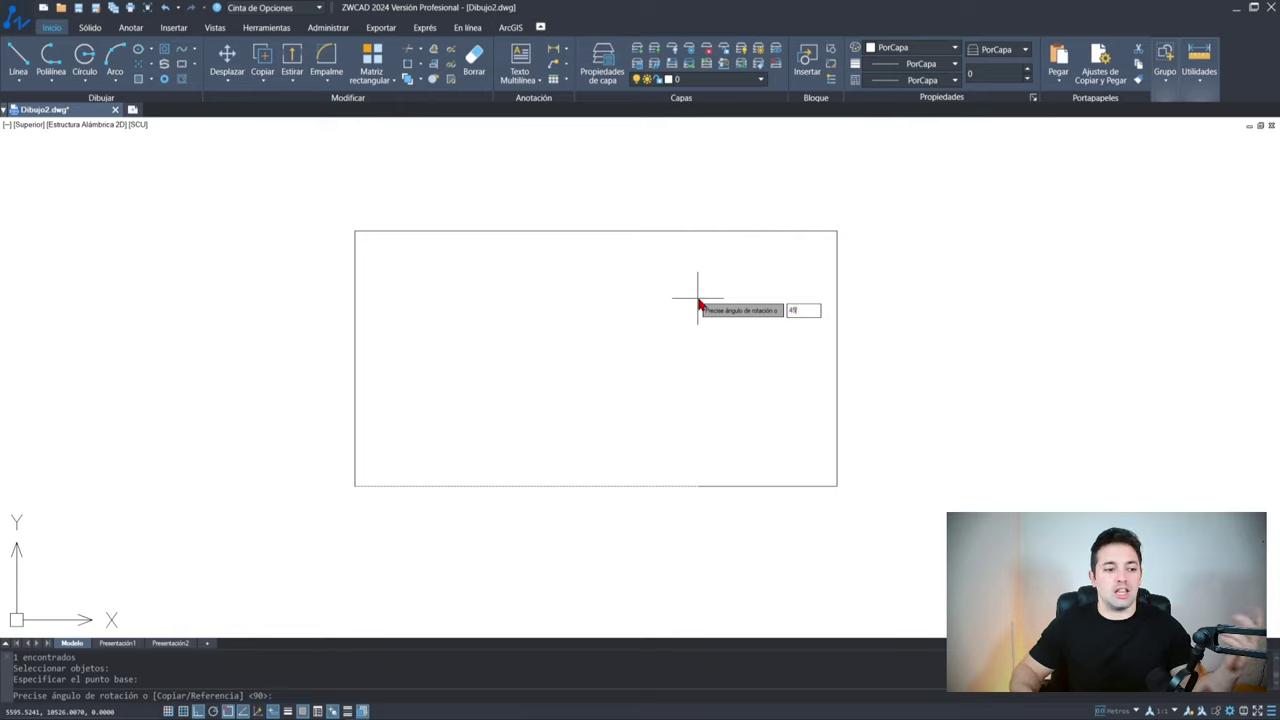
key(Return)
scroll(839, 435, down, 2)
click(874, 234)
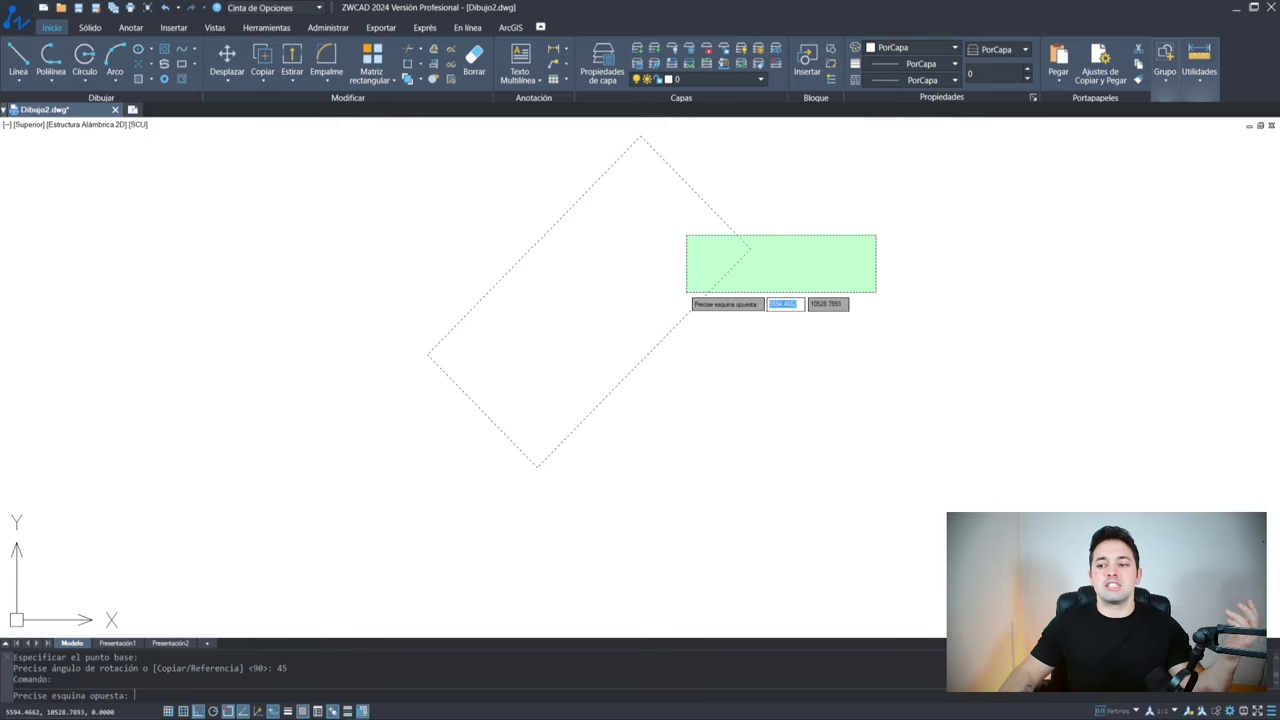
click(686, 291)
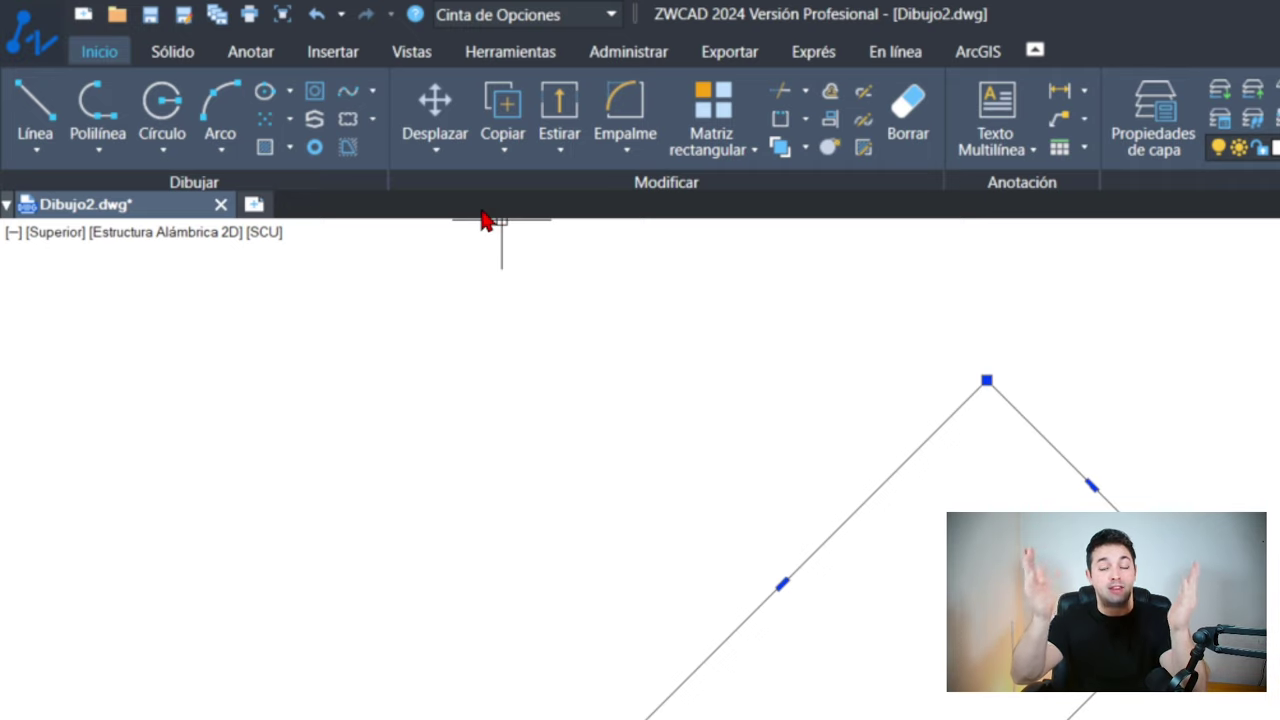
Select the tilted rectangle for Mirror (SI) after cancelling a ribbon attempt
click(505, 150)
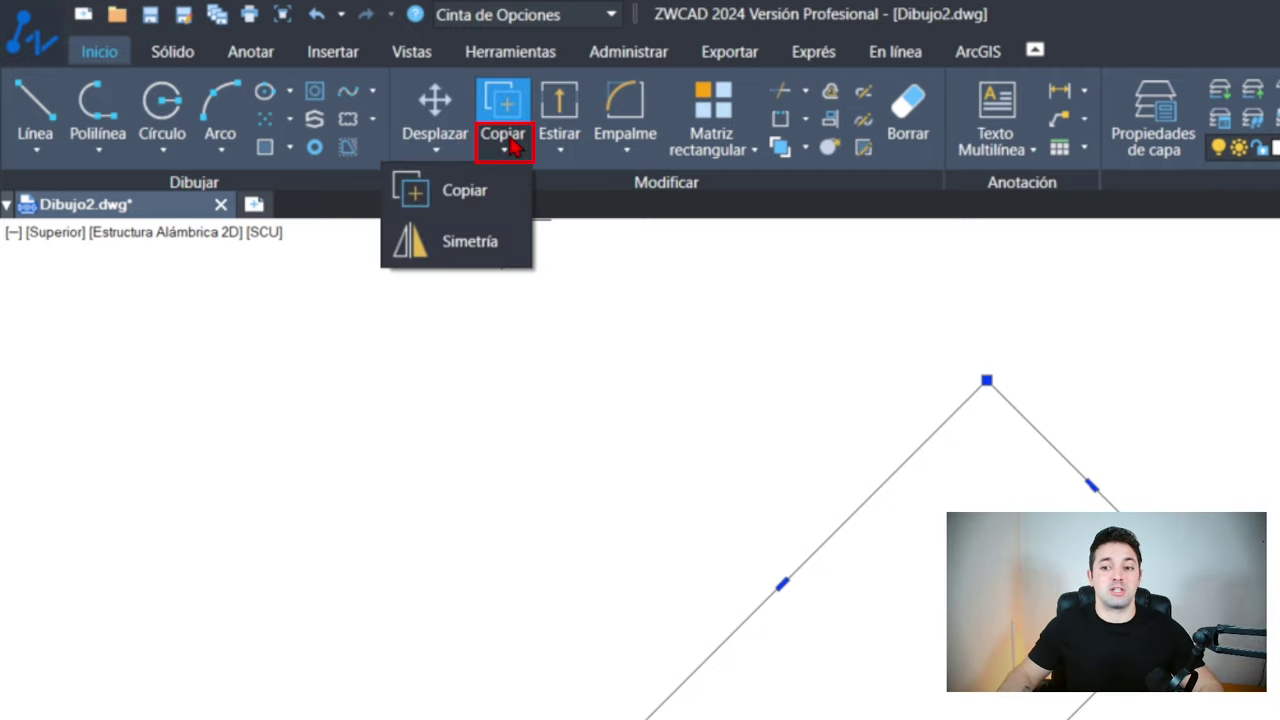
click(484, 256)
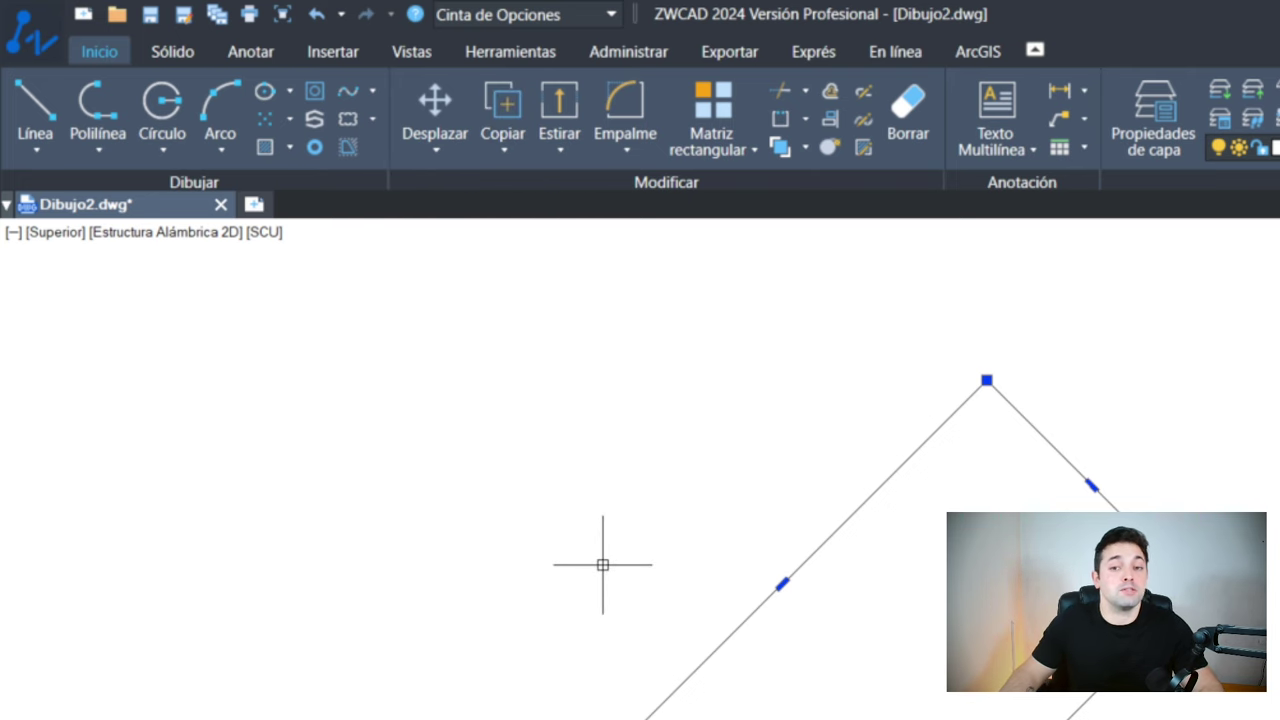
key(Escape)
text(SI)
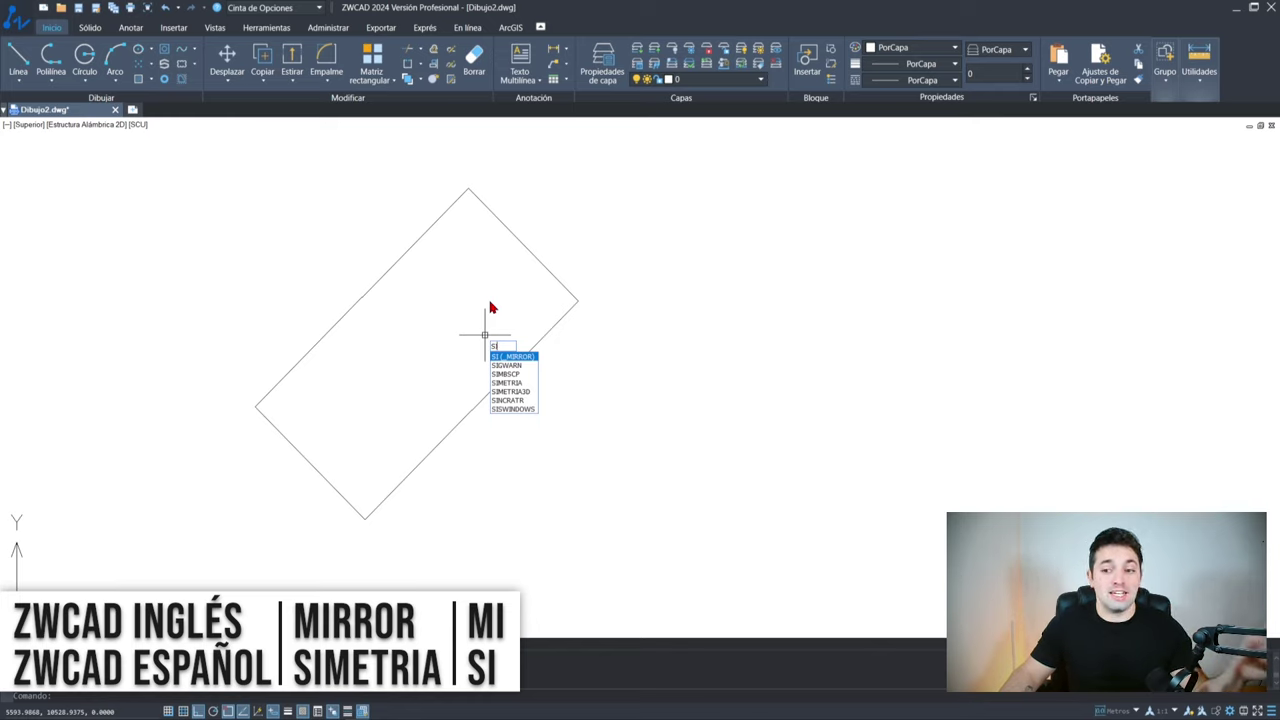
key(Return)
click(662, 169)
click(295, 458)
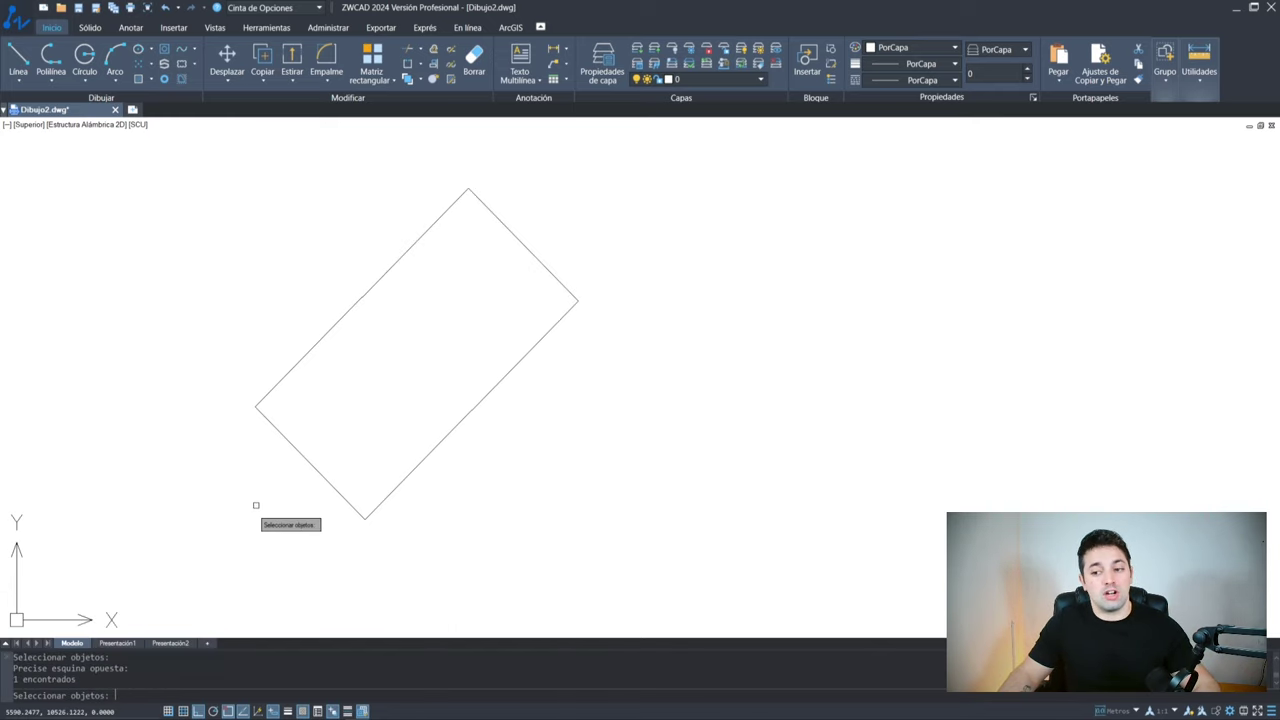
key(Return)
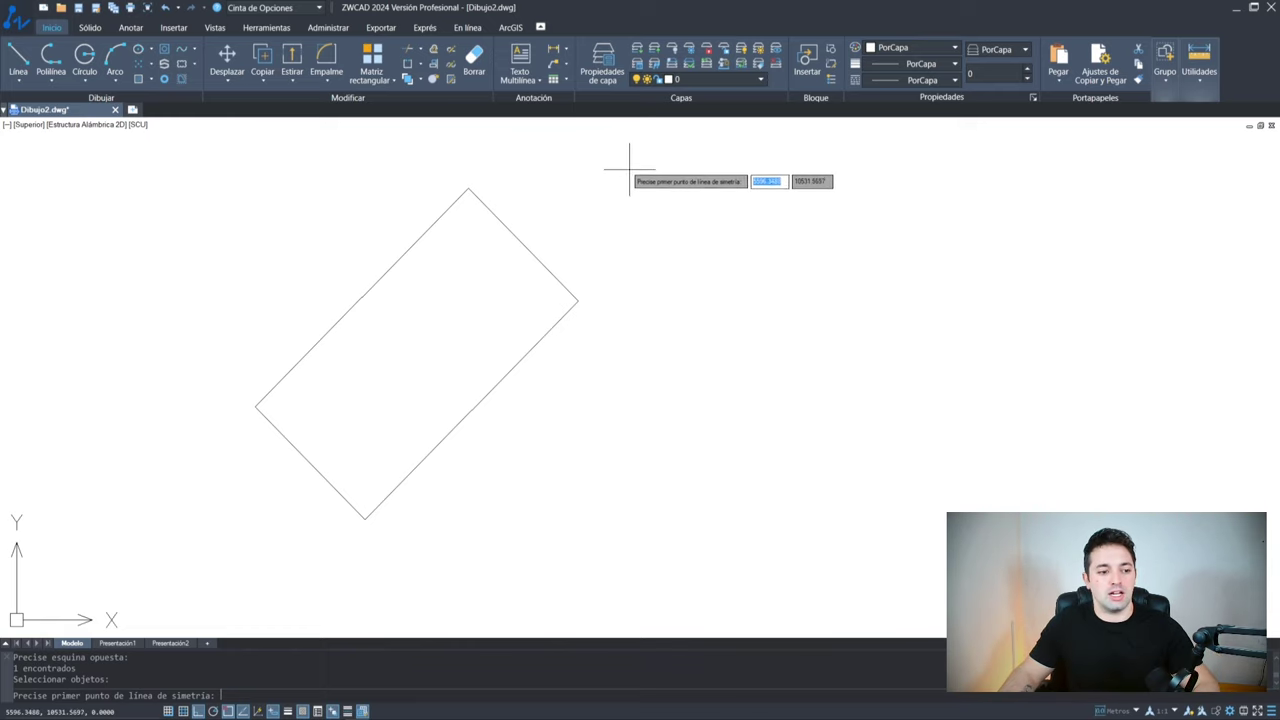
Mirror it across a vertical line, answering No to keep the original rectangle
click(636, 163)
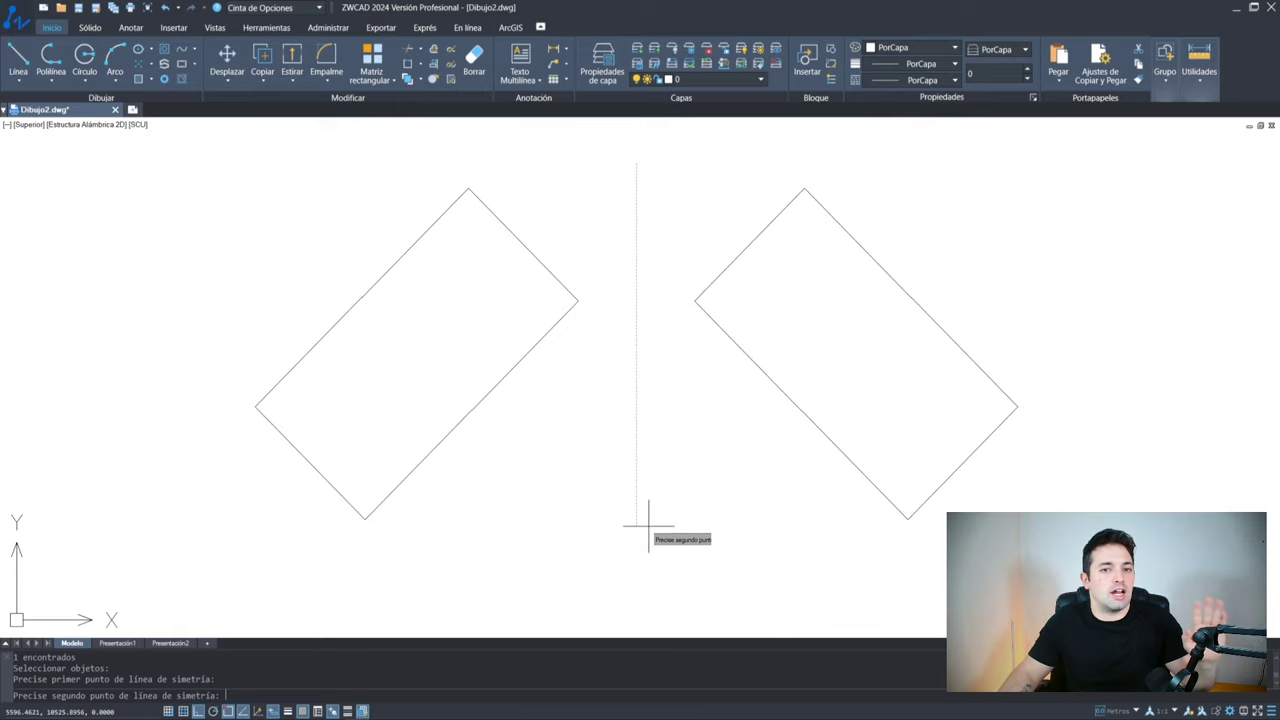
click(667, 468)
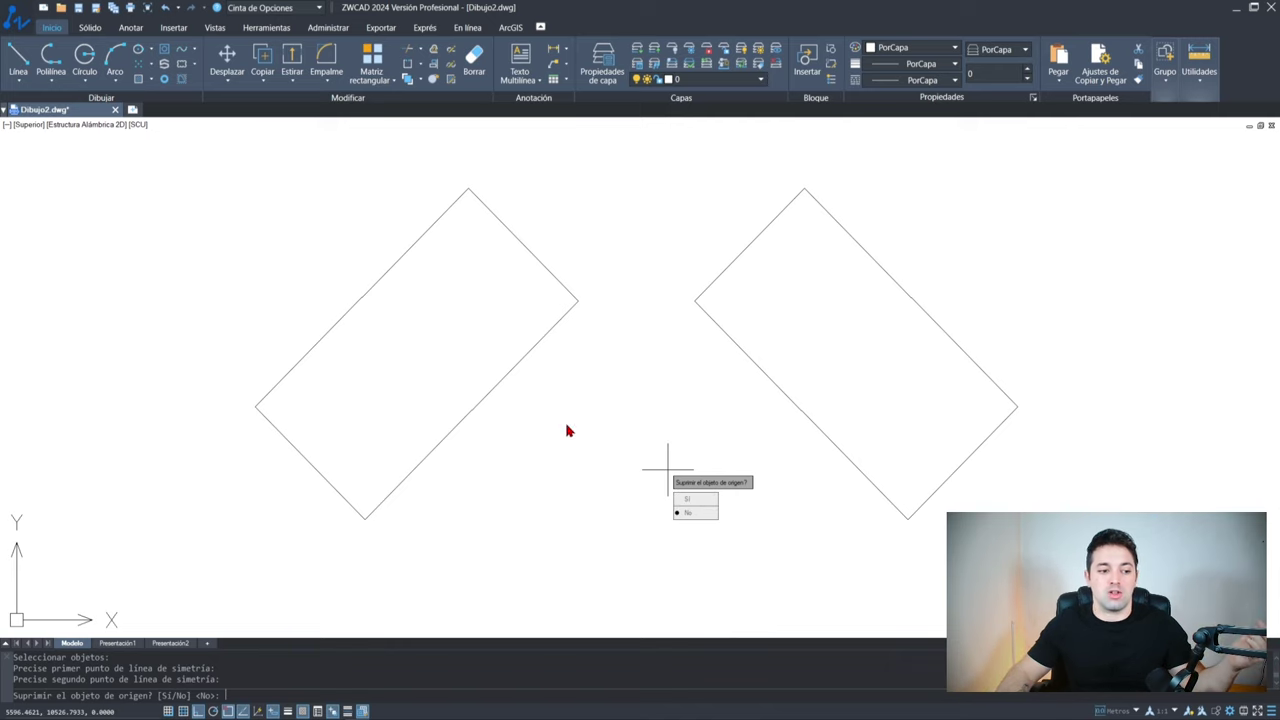
click(687, 514)
drag(606, 209, 409, 323)
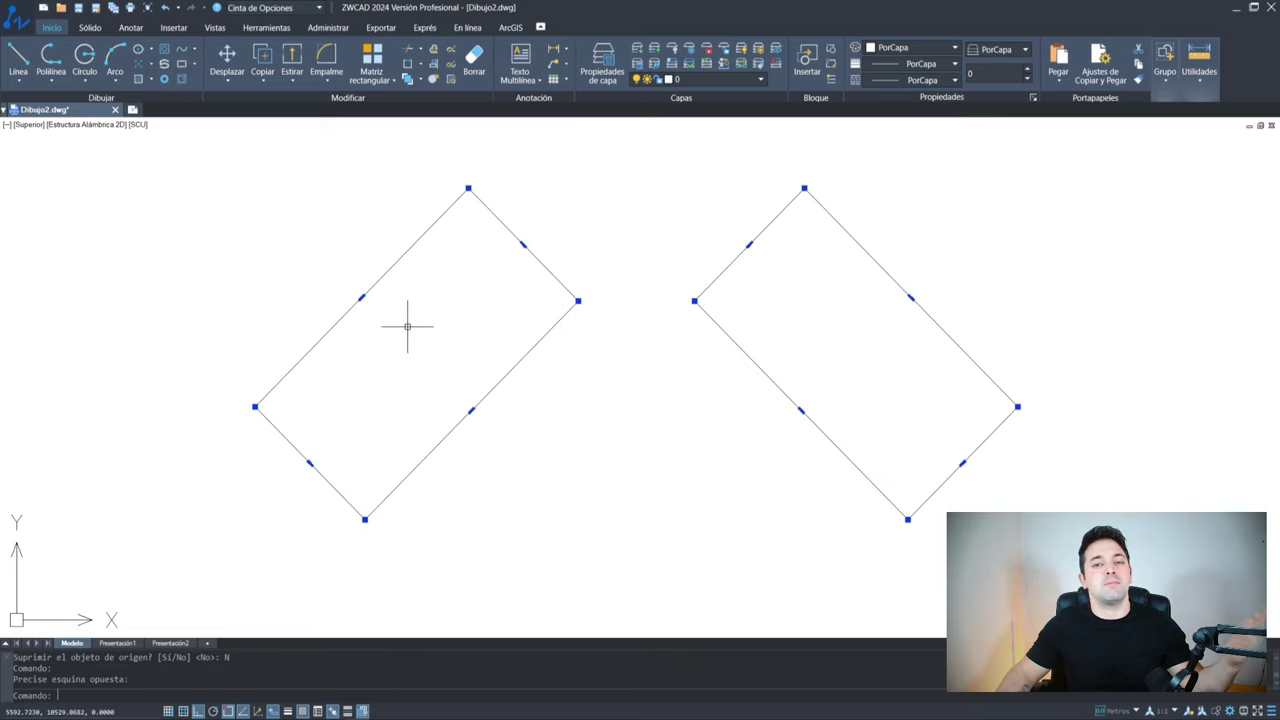
key(Escape)
Erase the extra mirrored rectangle, leaving only the tilted one
click(1073, 308)
click(786, 443)
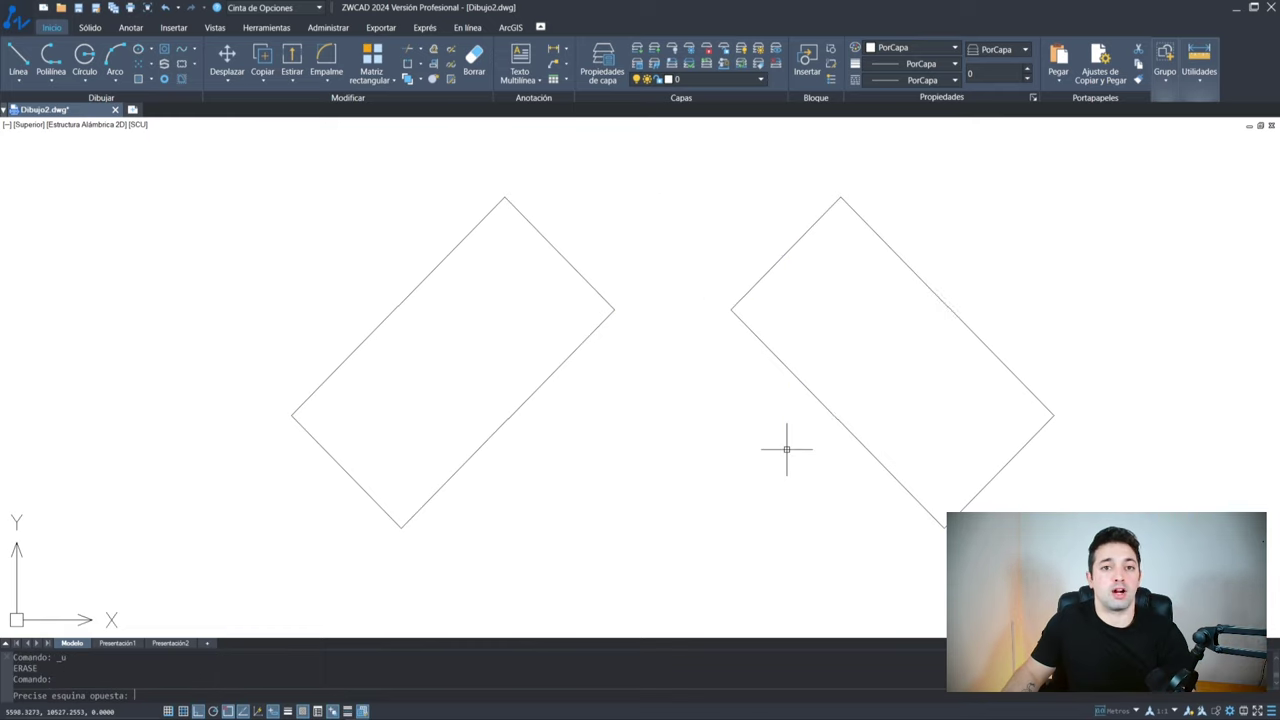
key(Delete)
click(763, 396)
click(503, 404)
middle_drag(459, 344, 650, 366)
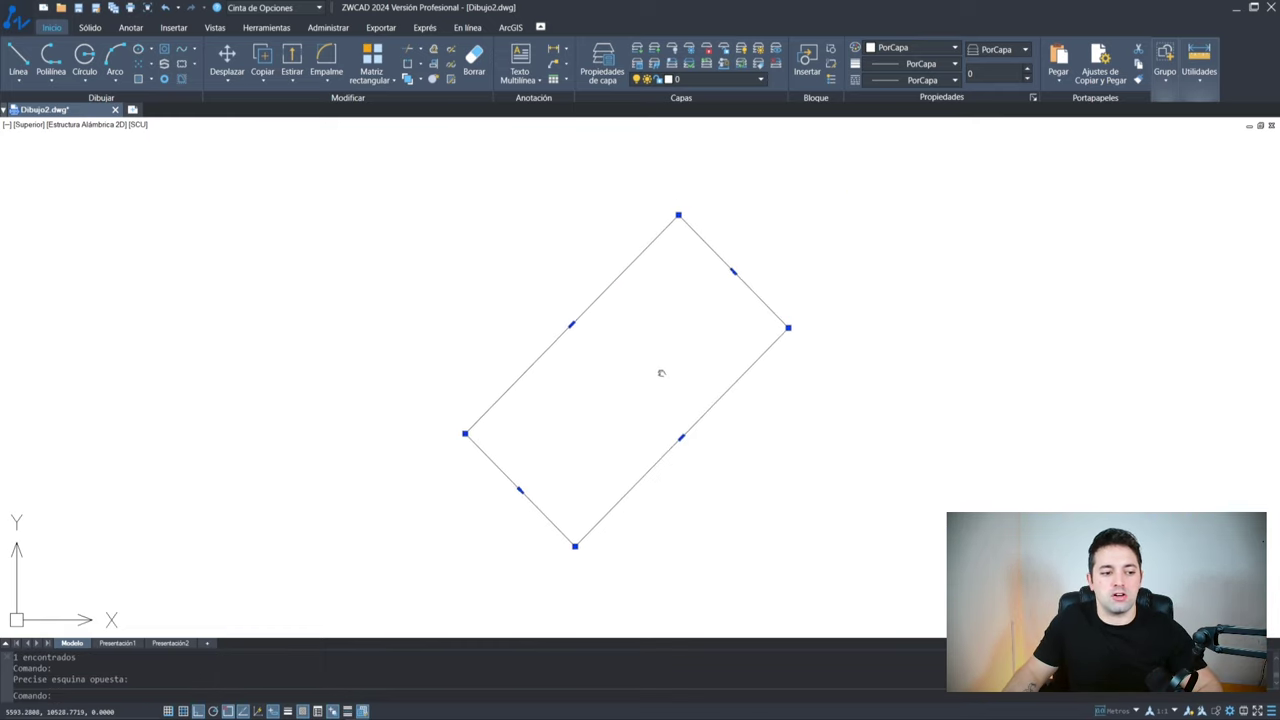
key(Escape)
middle_click(822, 272)
middle_click(822, 272)
Select the tilted rectangle and check with Ctrl+1 that it is listed as a Polilínea
click(883, 192)
click(737, 306)
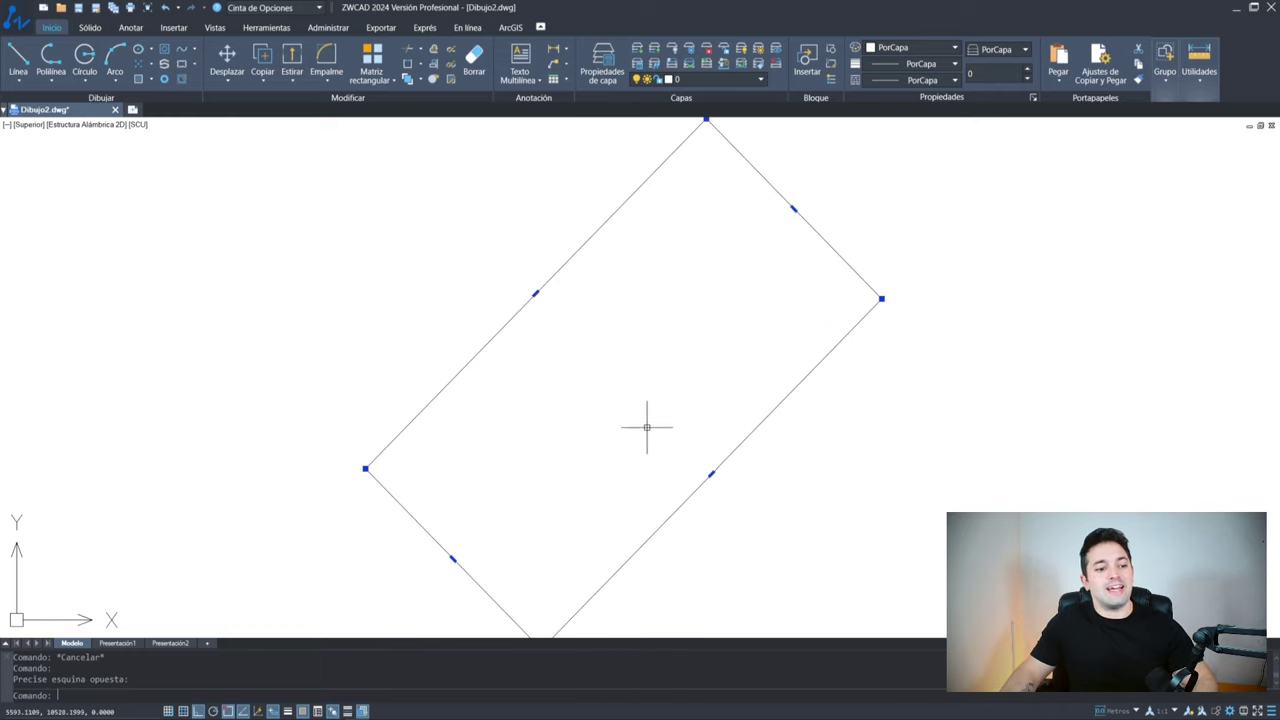
scroll(654, 412, down, 1)
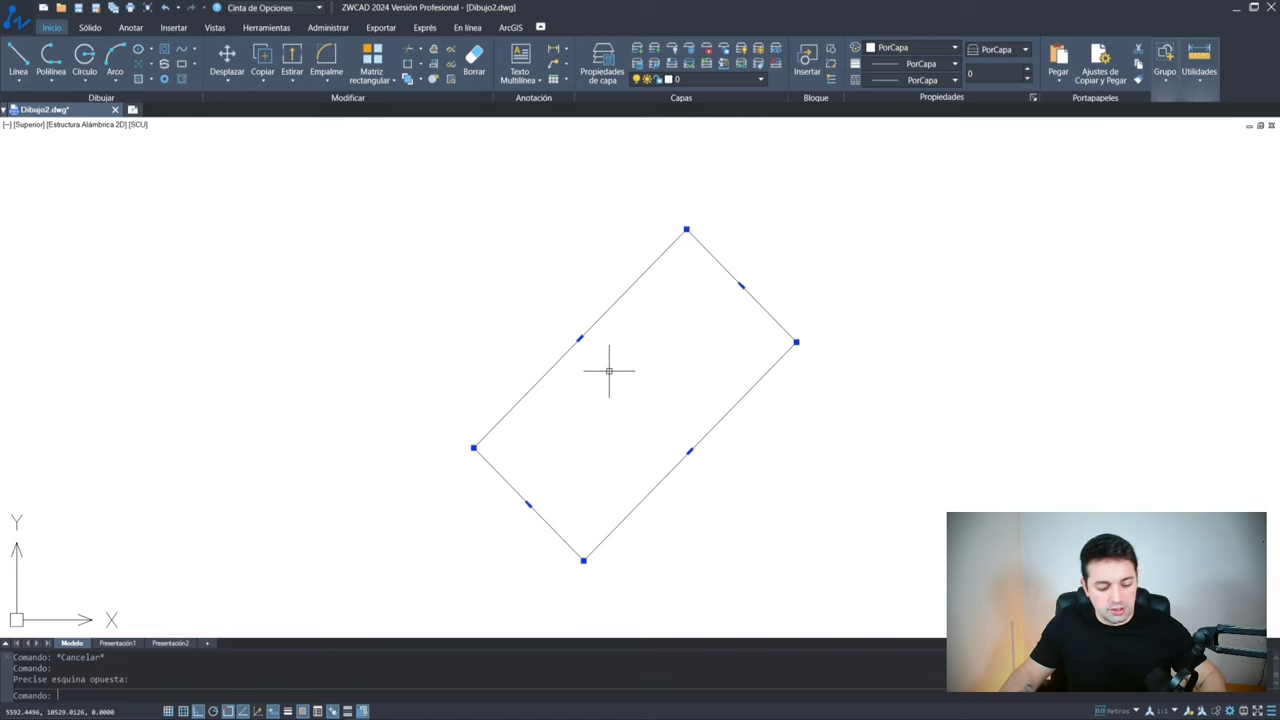
key(ctrl+1)
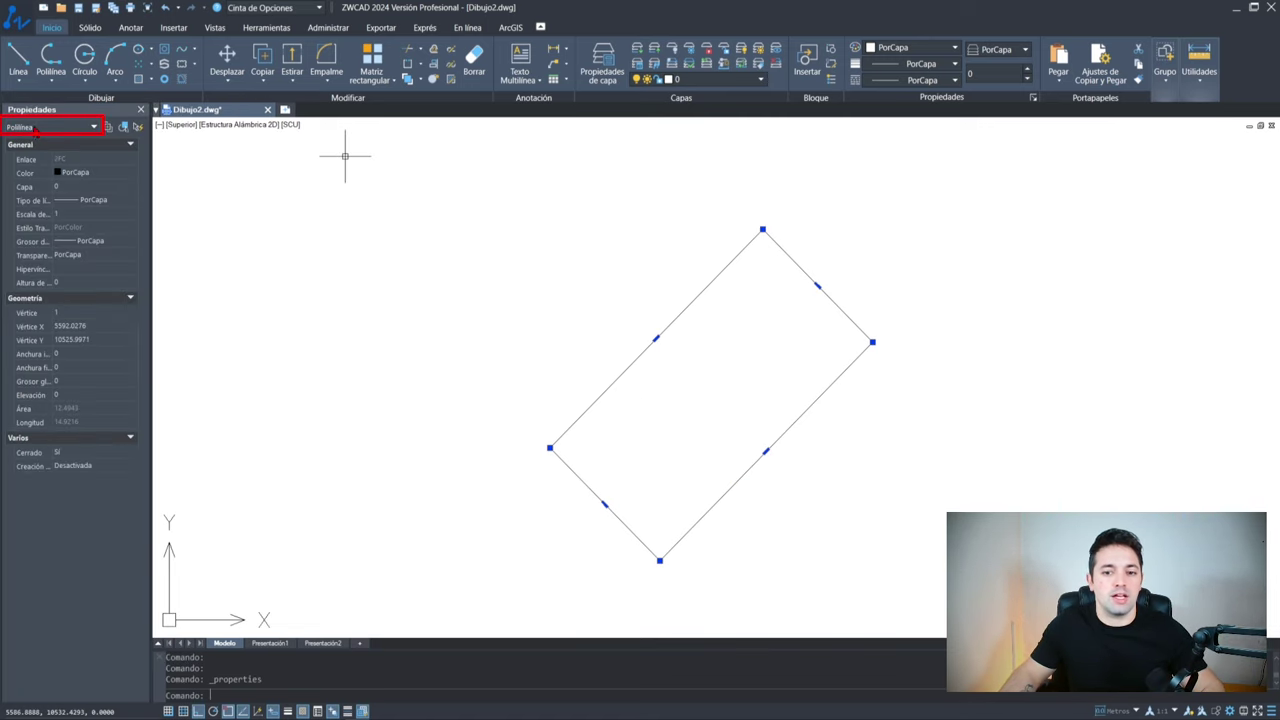
key(ctrl+1)
key(Escape)
click(752, 248)
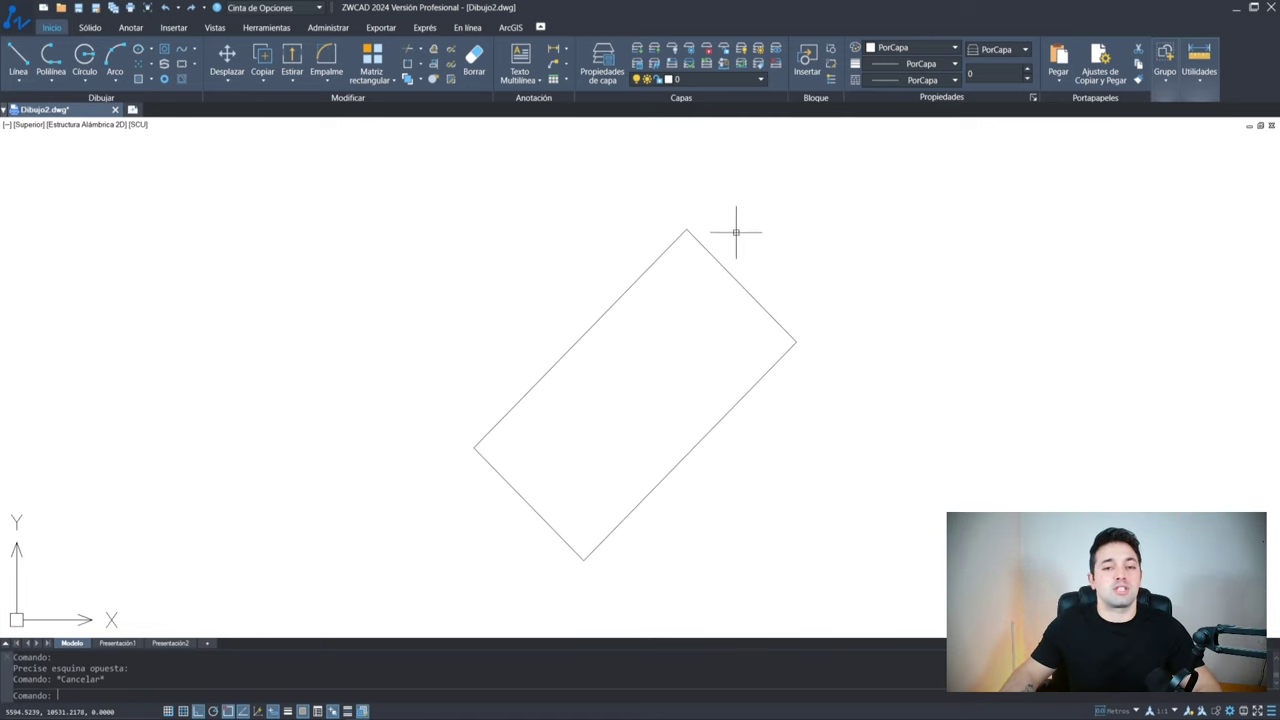
click(689, 294)
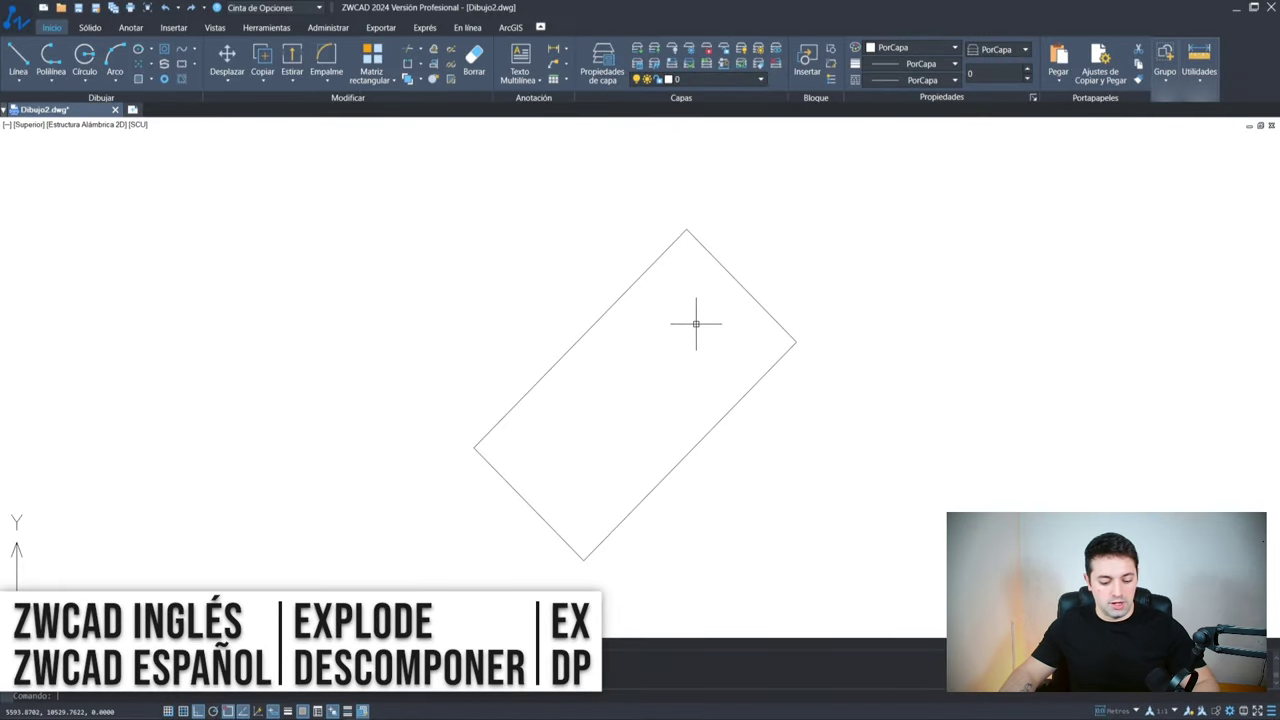
Explode the tilted rectangle into separate lines with DP
text(dp)
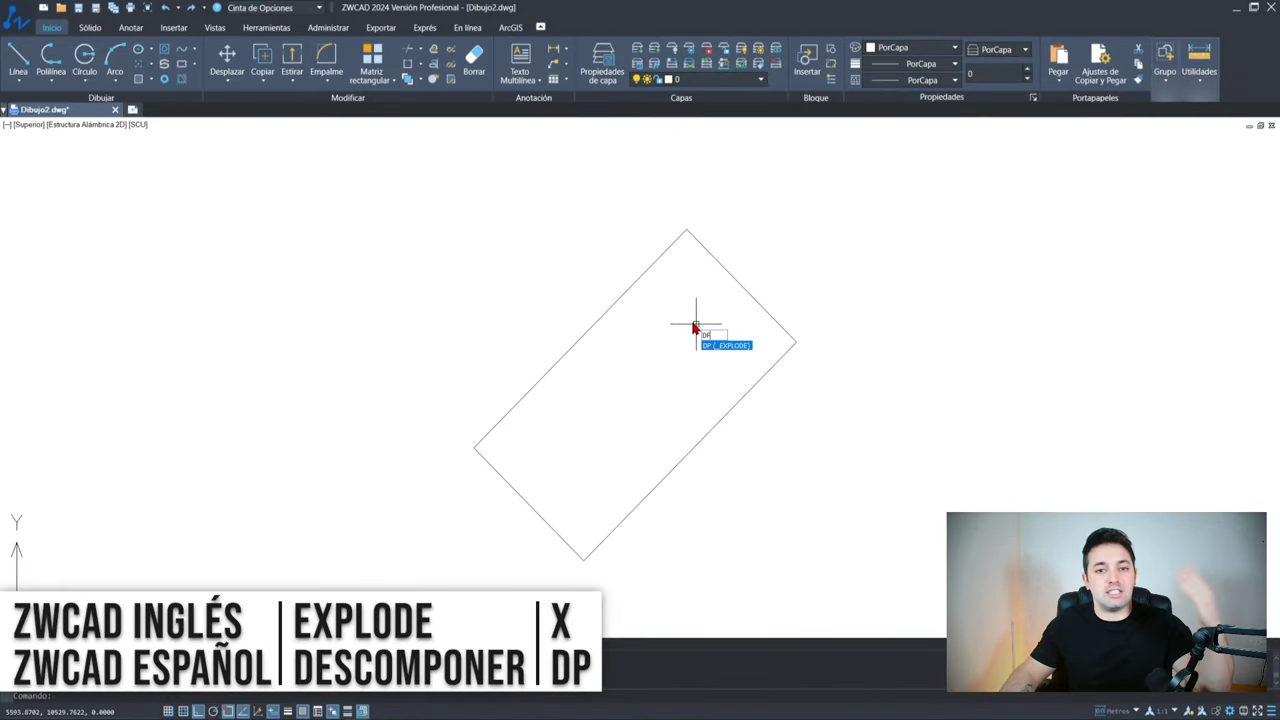
key(Return)
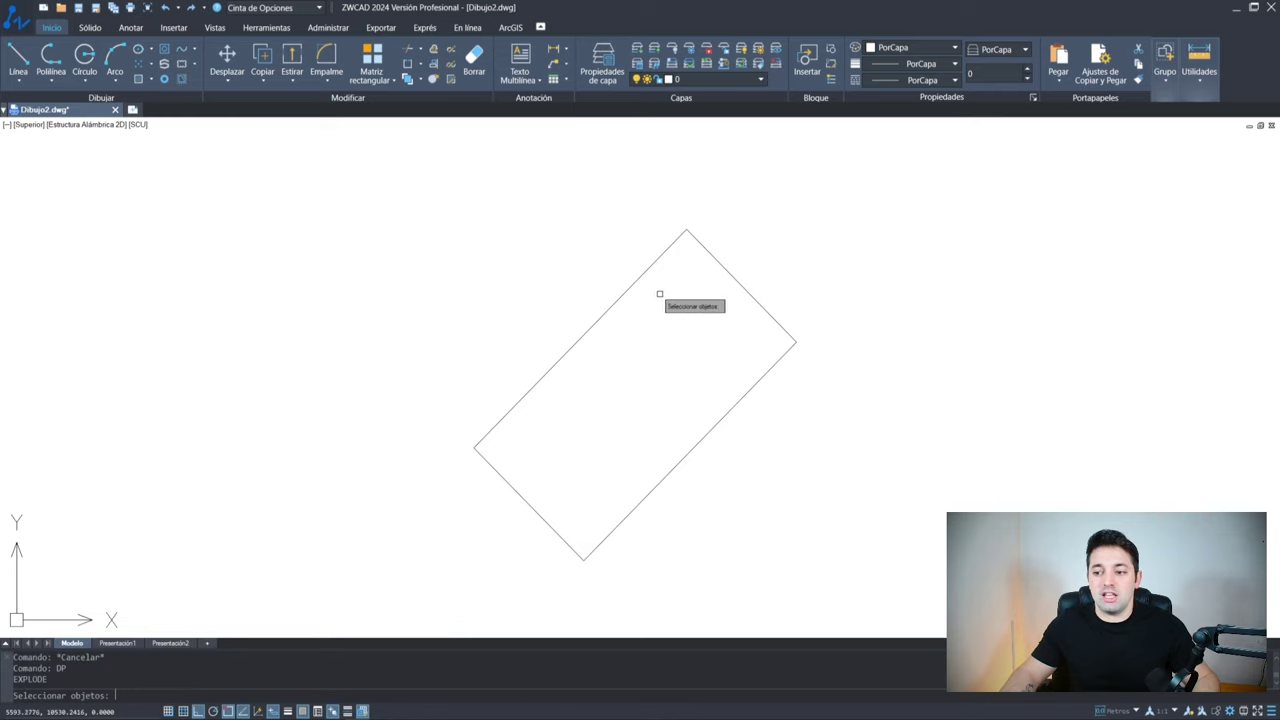
click(658, 292)
click(360, 466)
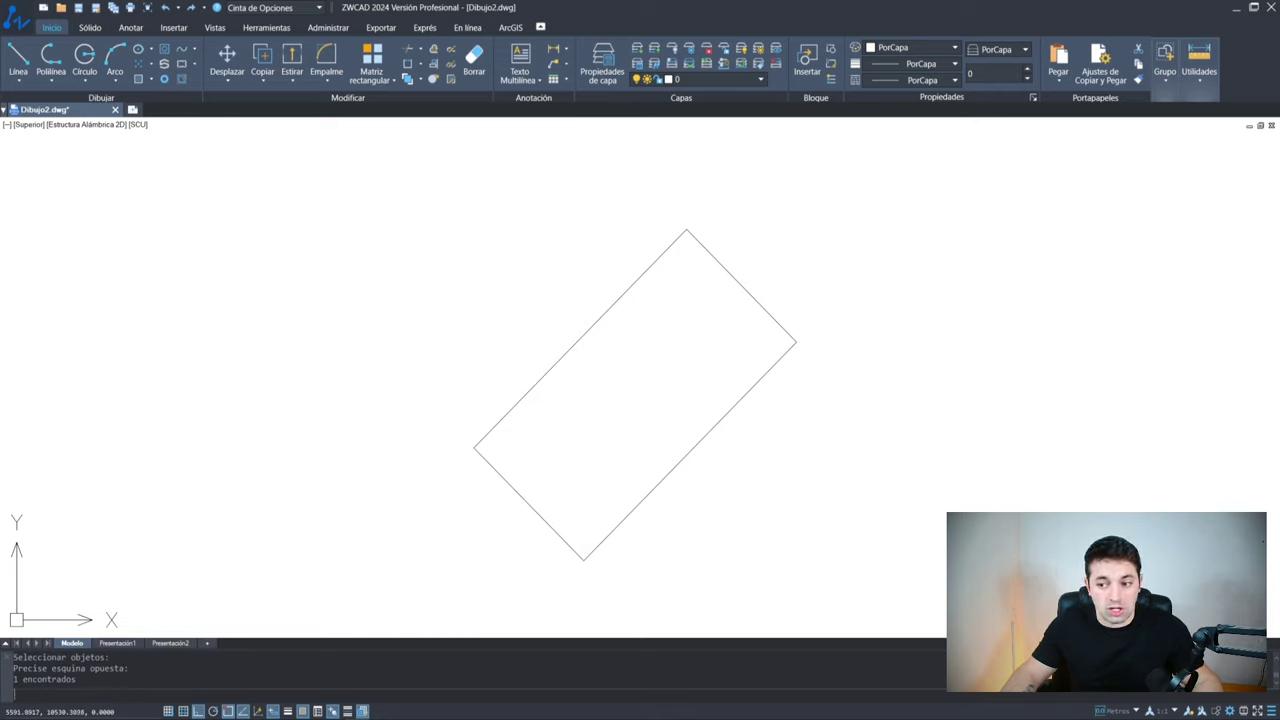
key(Return)
key(Escape)
Delete the short upper-right edge of the exploded rectangle
click(726, 350)
click(660, 480)
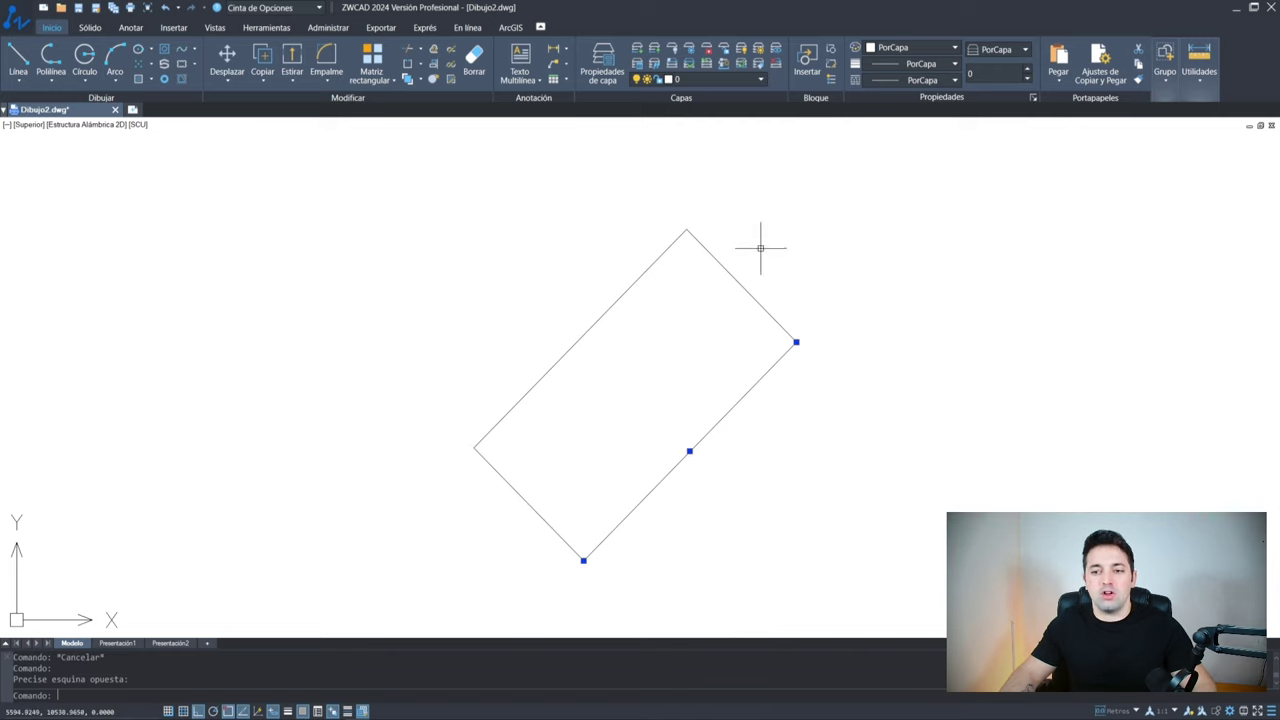
click(724, 269)
key(Escape)
click(727, 304)
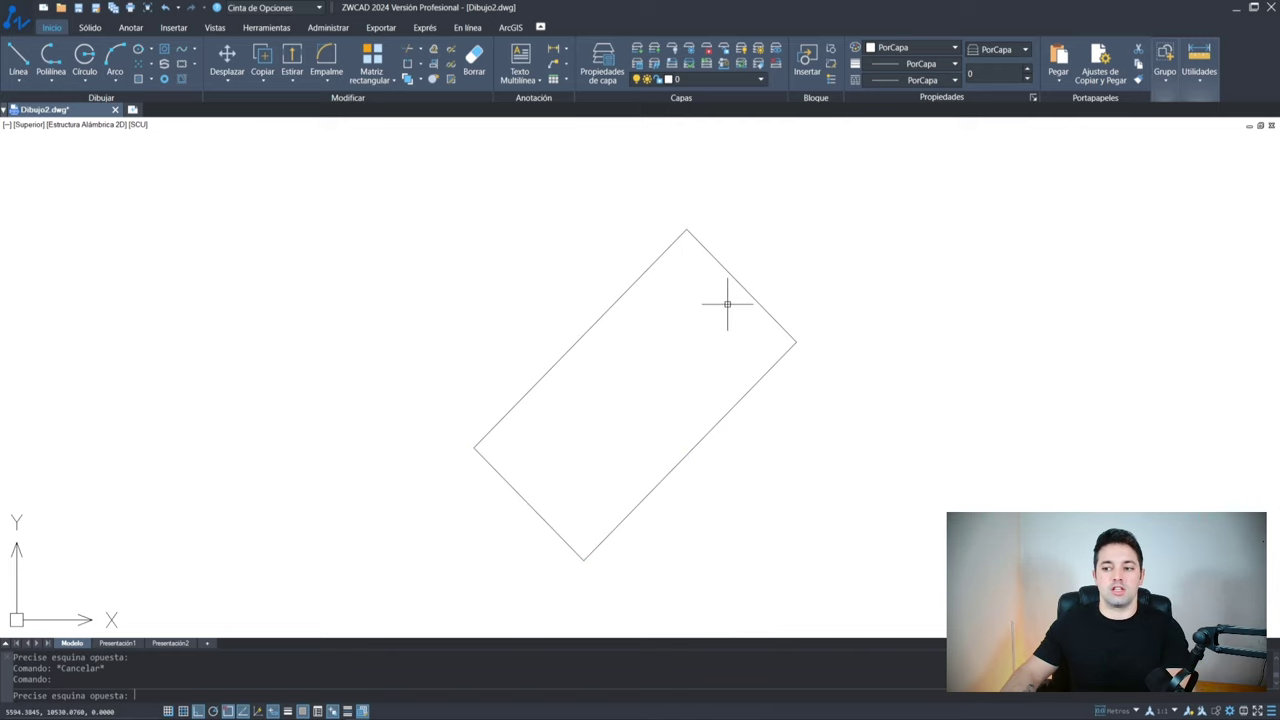
click(727, 300)
key(Delete)
Select the remaining three lines to show each is a separate object
click(820, 215)
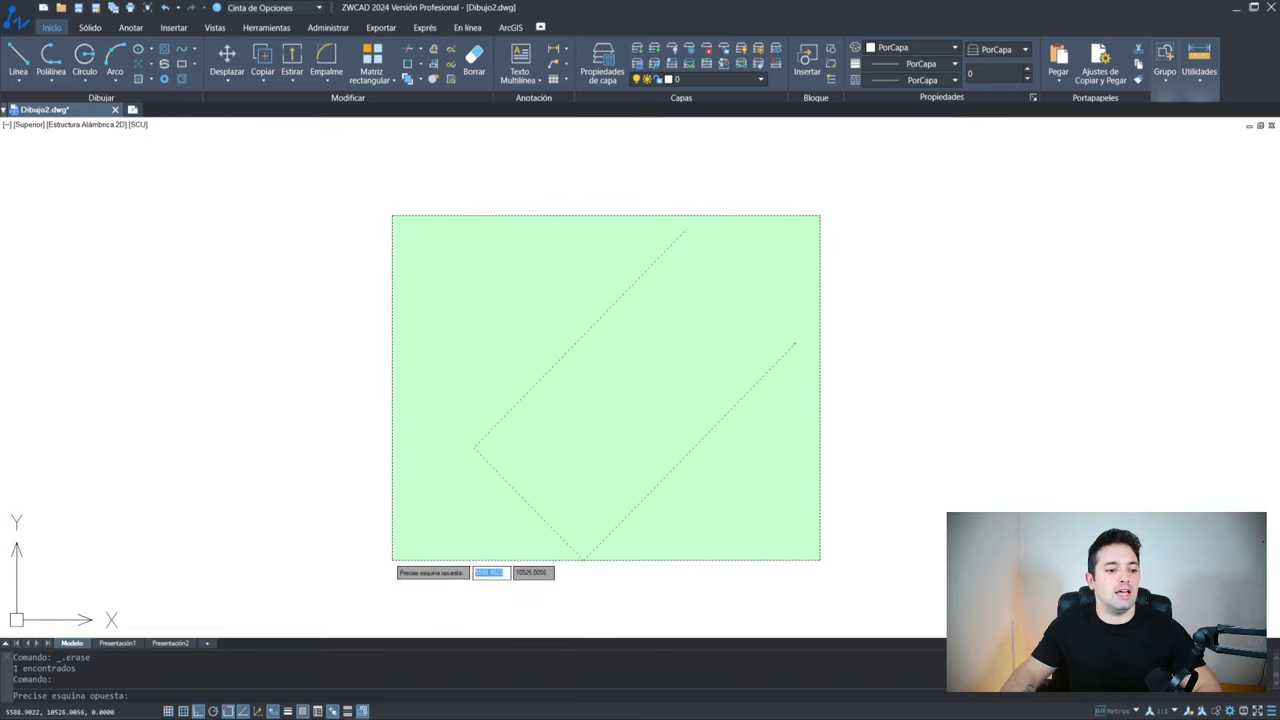
click(392, 560)
key(Escape)
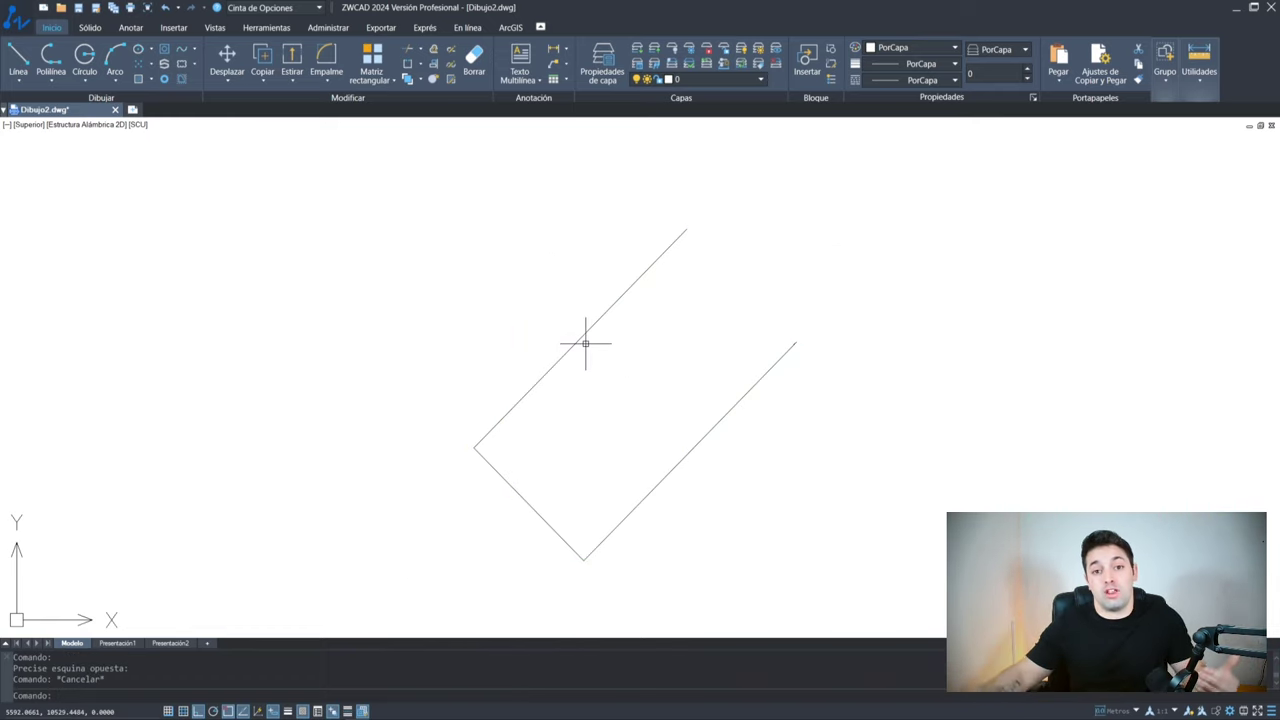
click(803, 297)
click(657, 339)
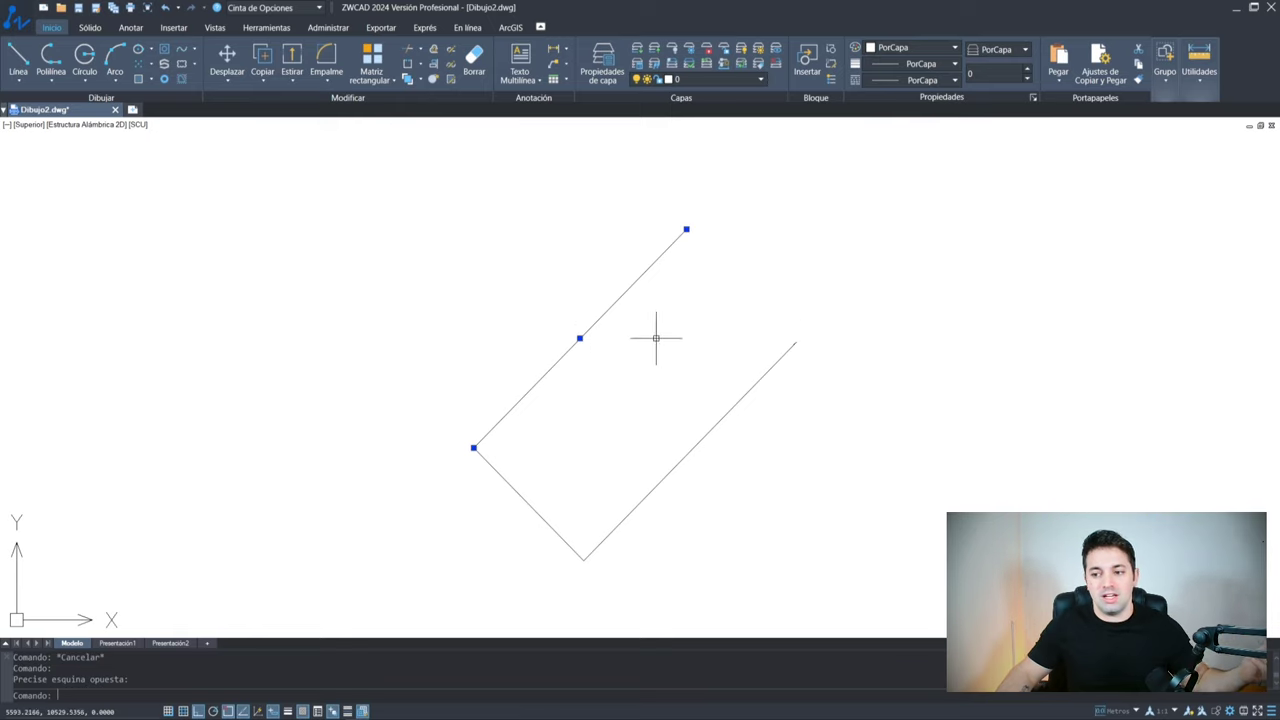
click(599, 506)
click(504, 441)
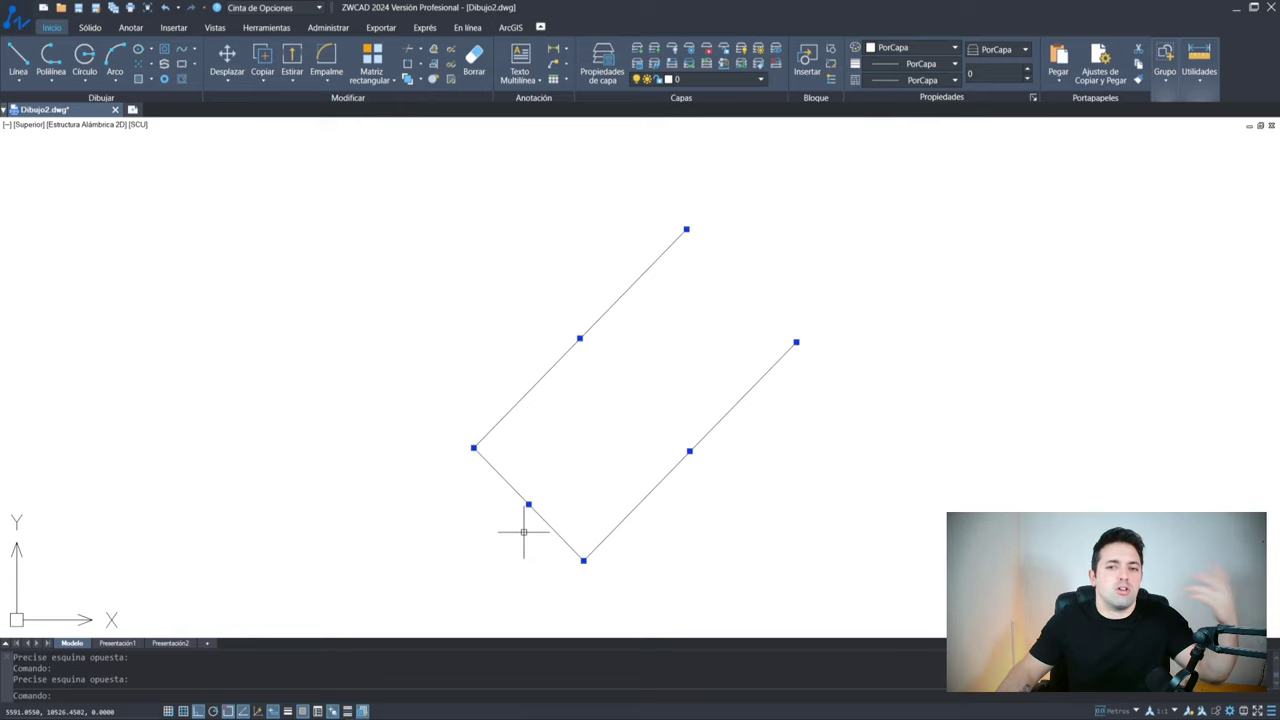
click(420, 63)
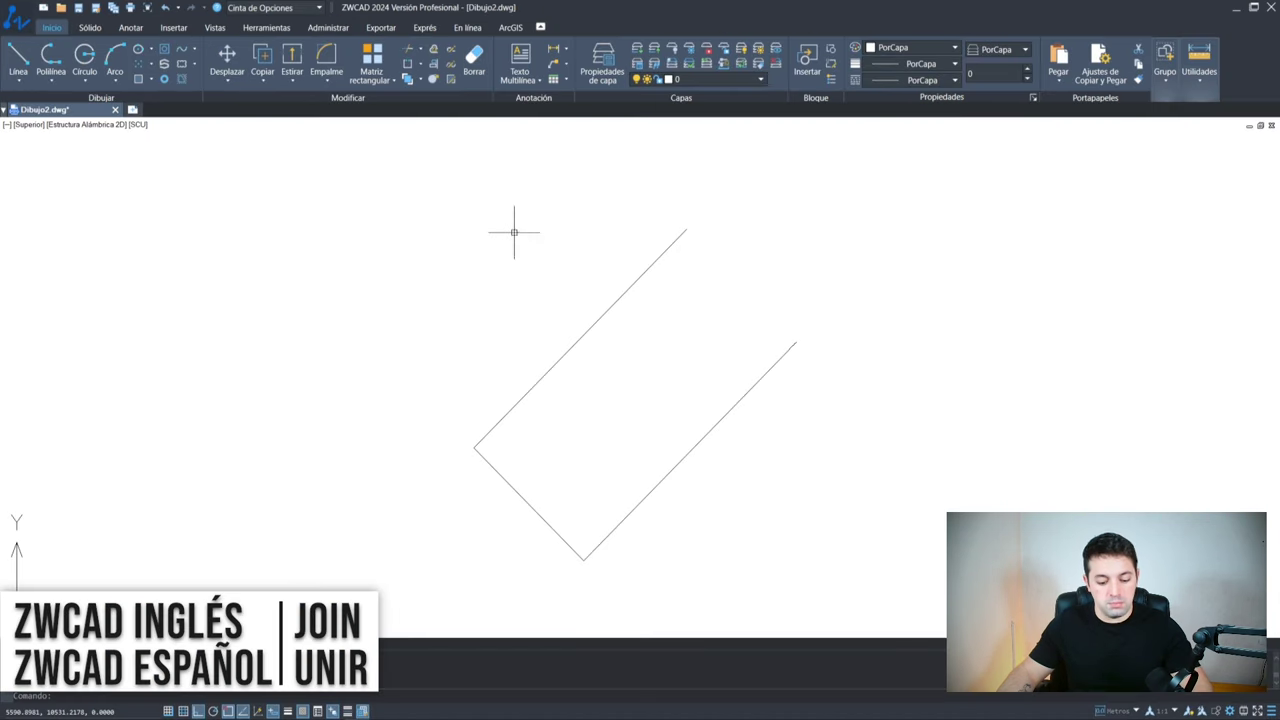
Join the three lines with UNIR and select the result to confirm it is one polyline
text(UNIR)
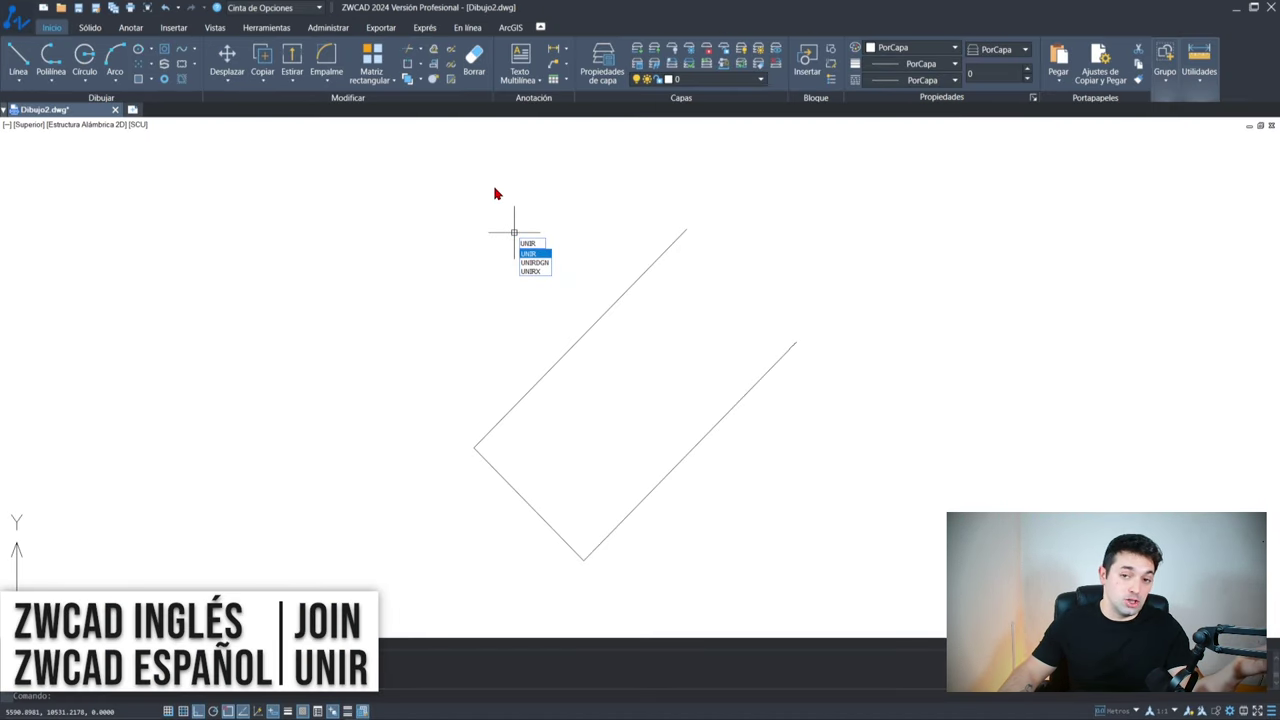
key(Return)
click(816, 208)
click(422, 522)
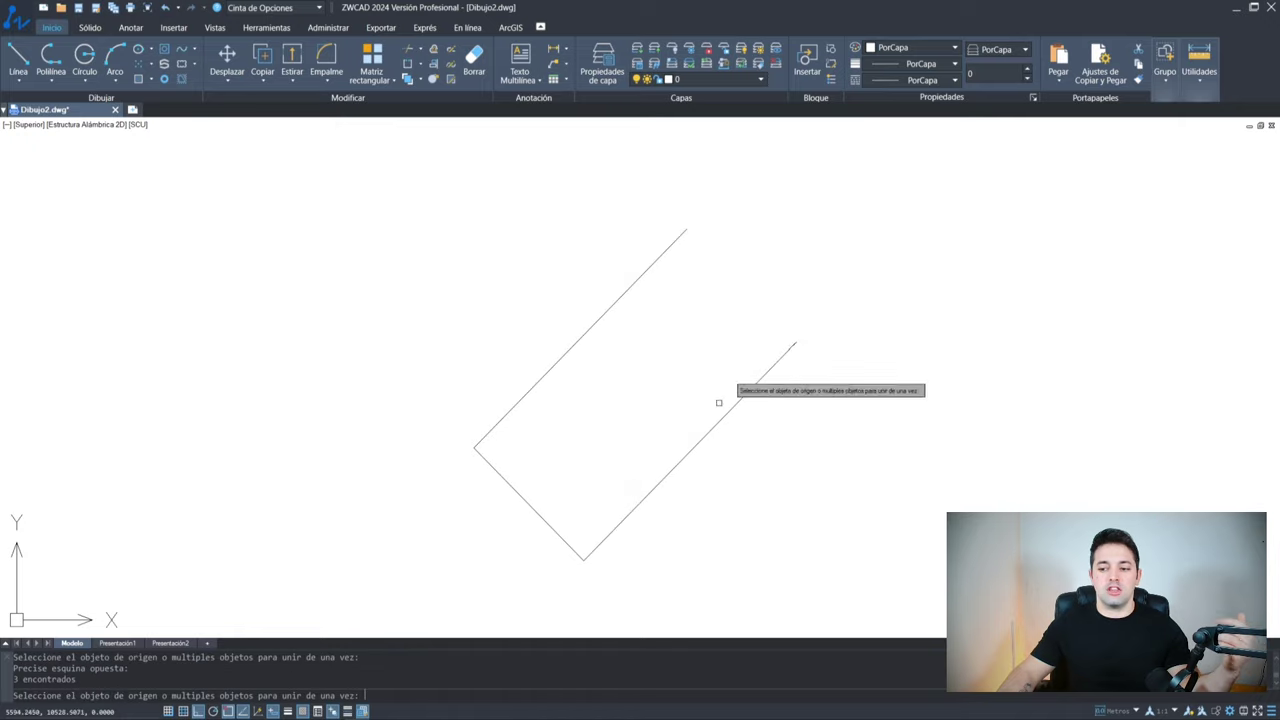
key(Return)
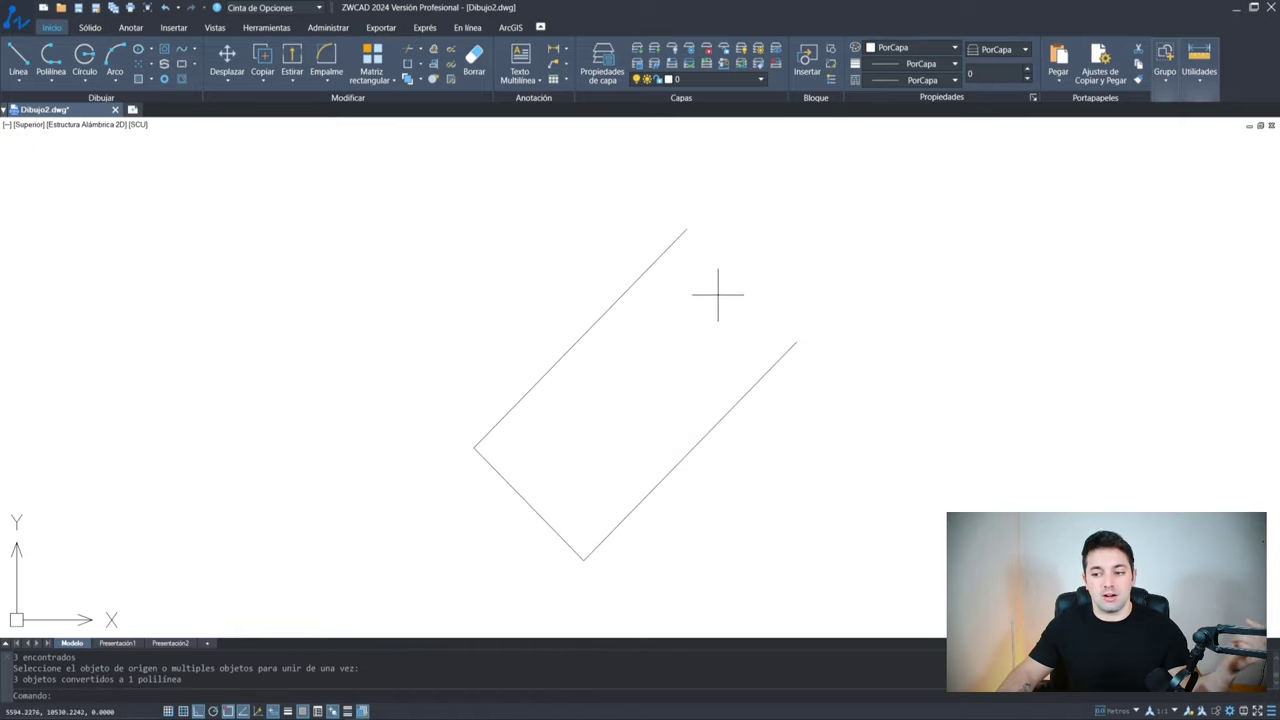
click(718, 197)
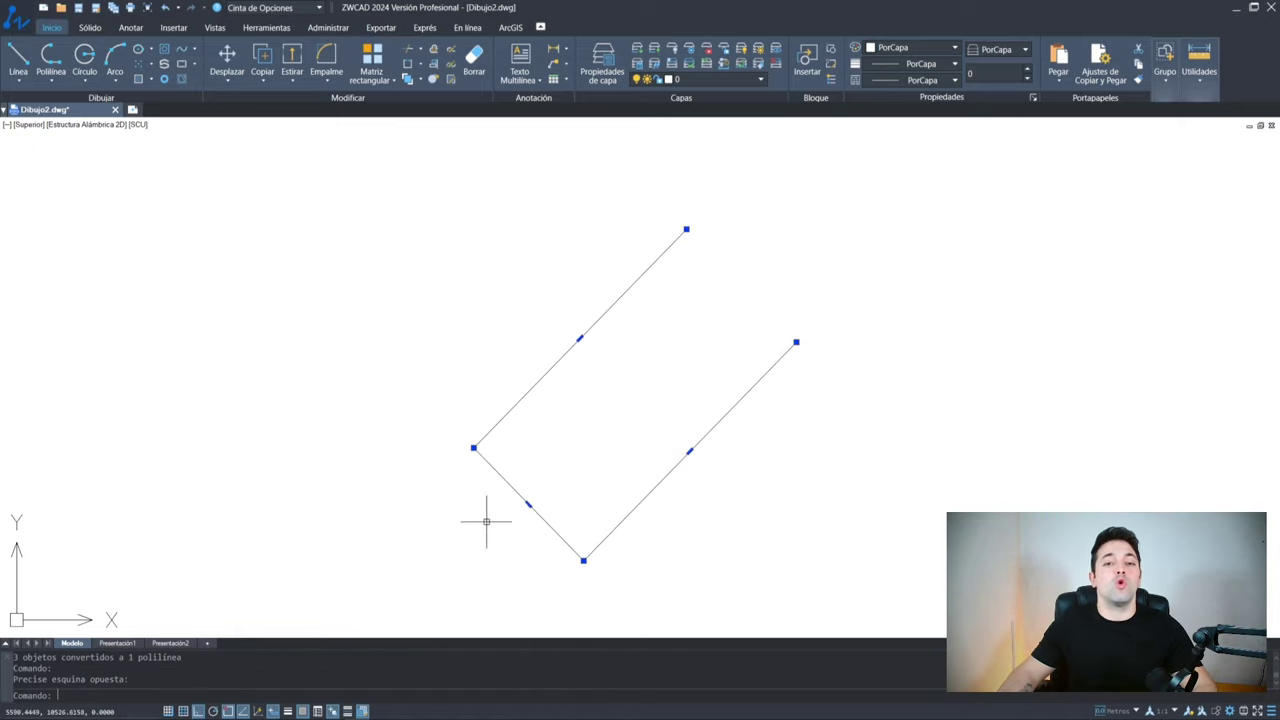
key(Escape)
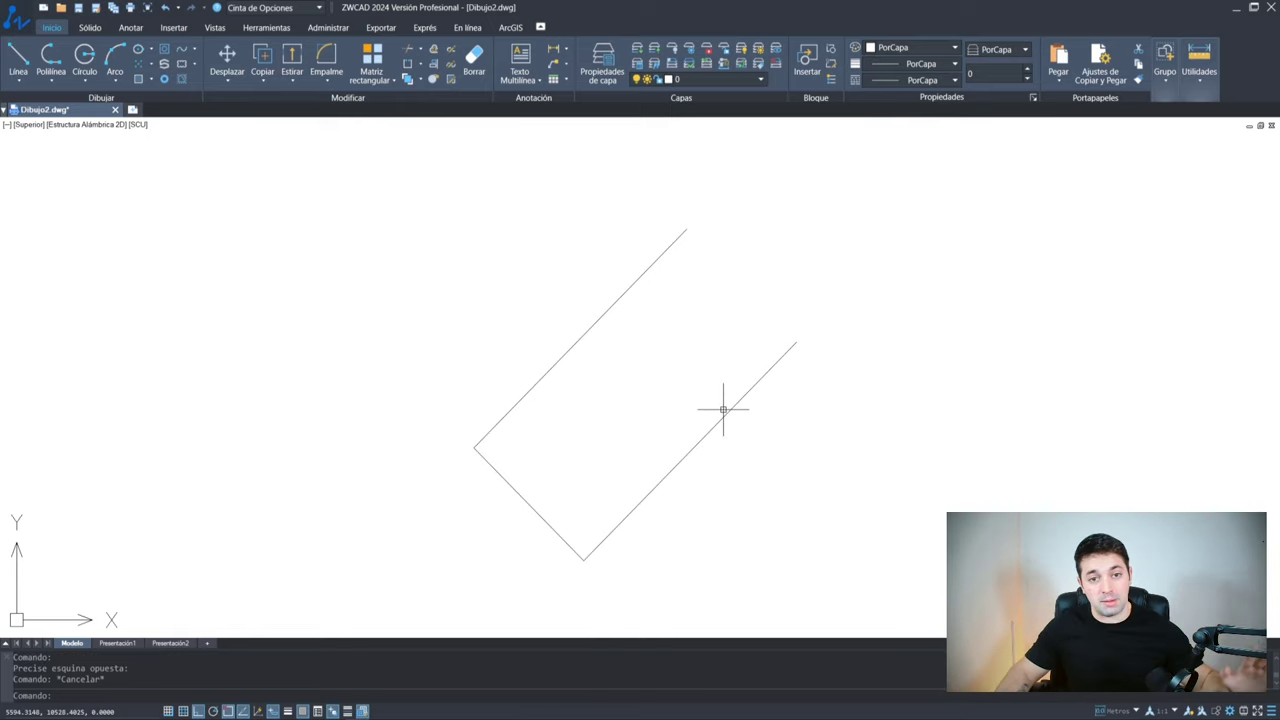
click(726, 413)
Delete the joined polyline, draw a new horizontal rectangle with REC, and select it
key(Delete)
text(REC)
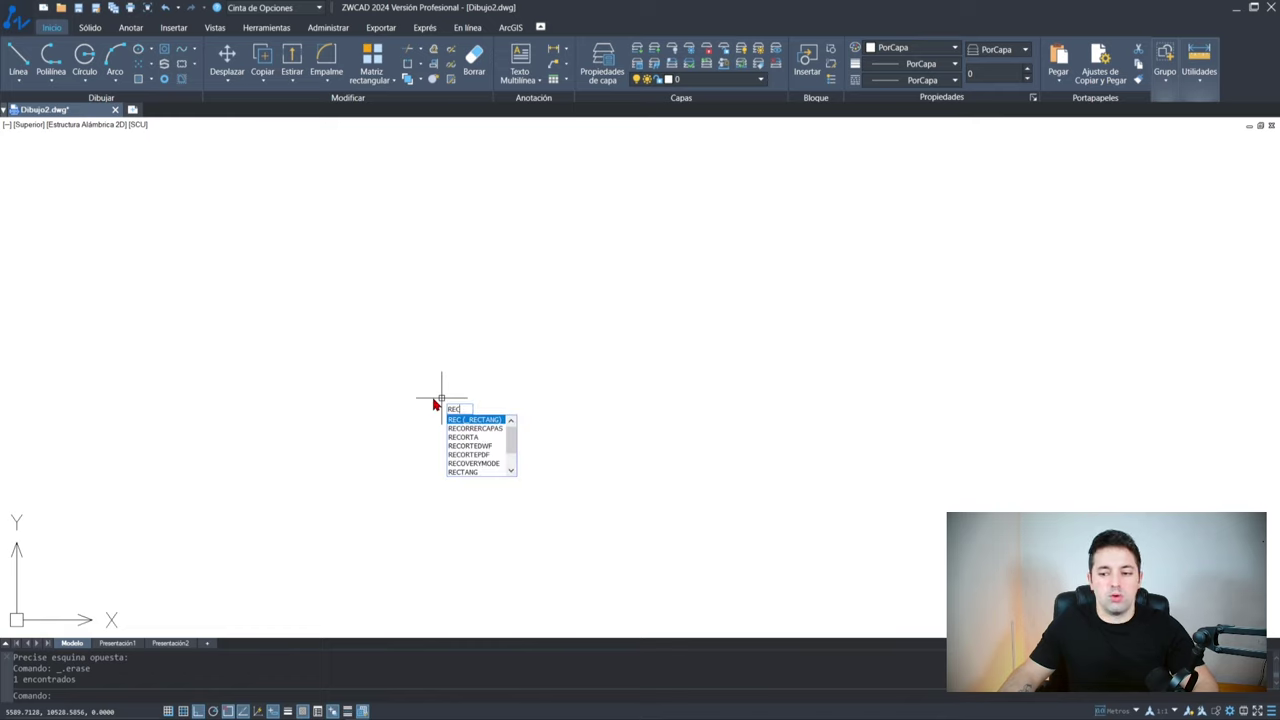
key(Return)
click(395, 434)
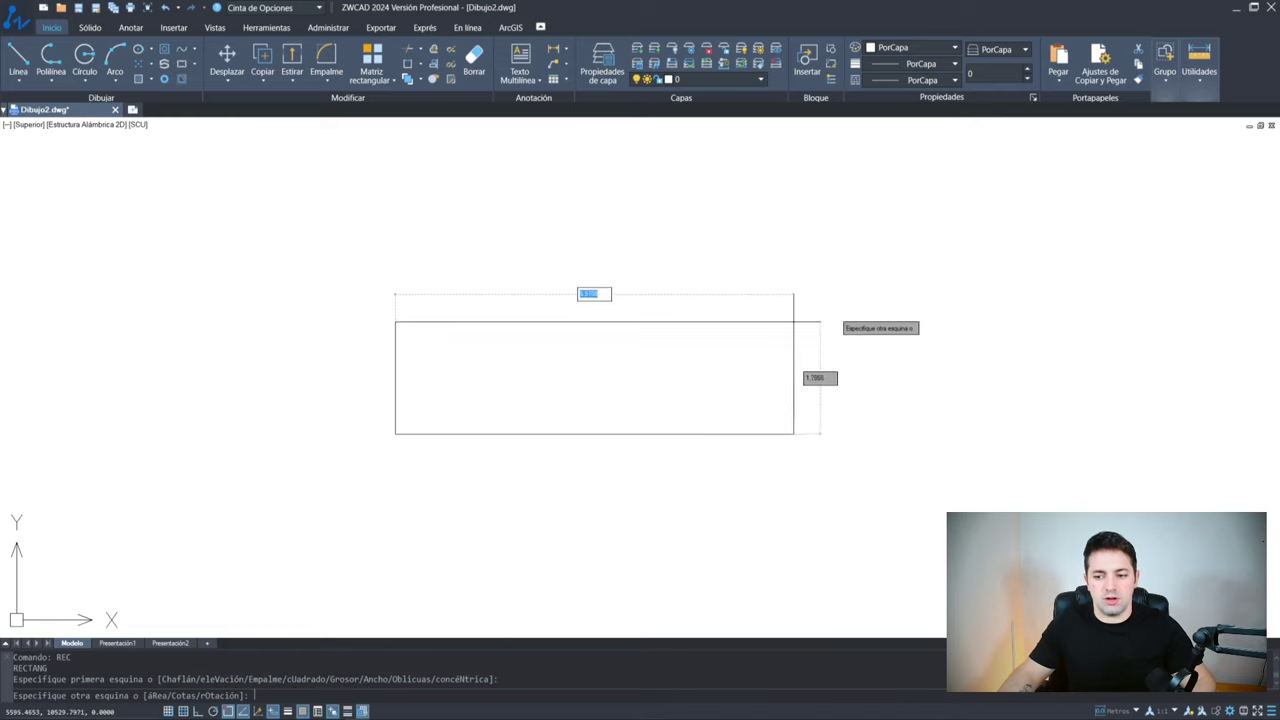
click(679, 256)
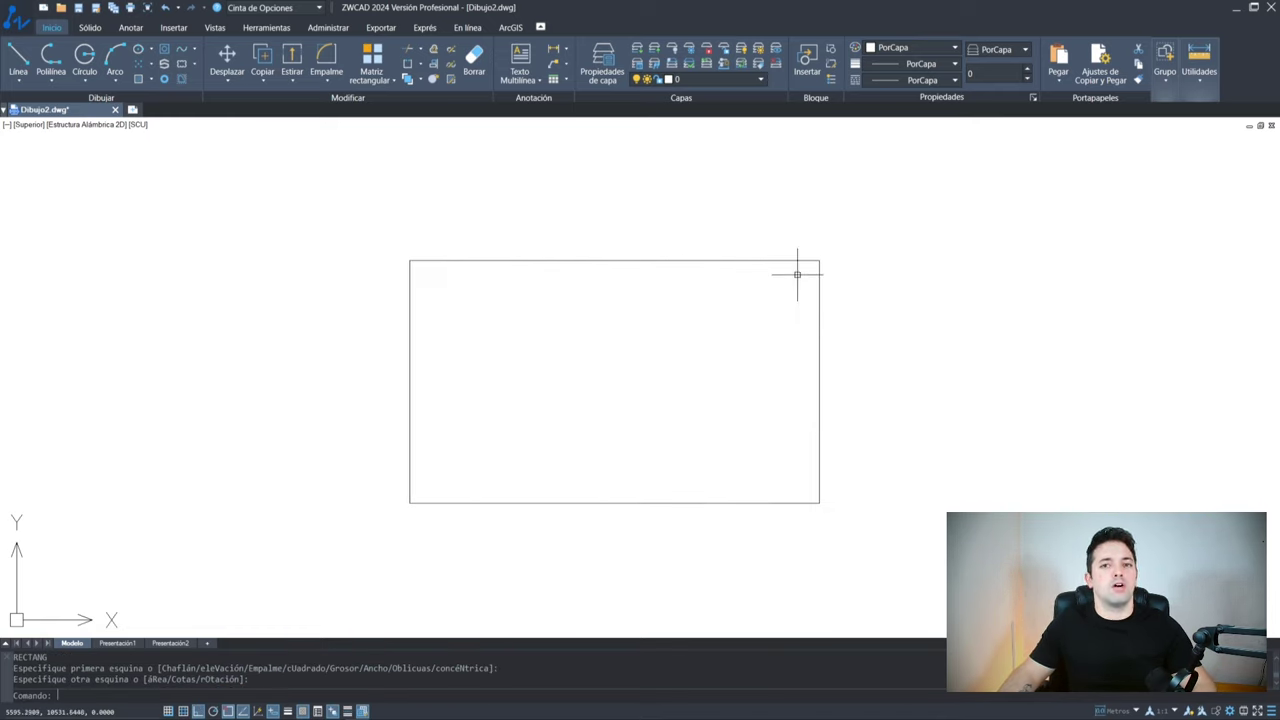
click(525, 325)
middle_drag(525, 325, 493, 321)
key(Escape)
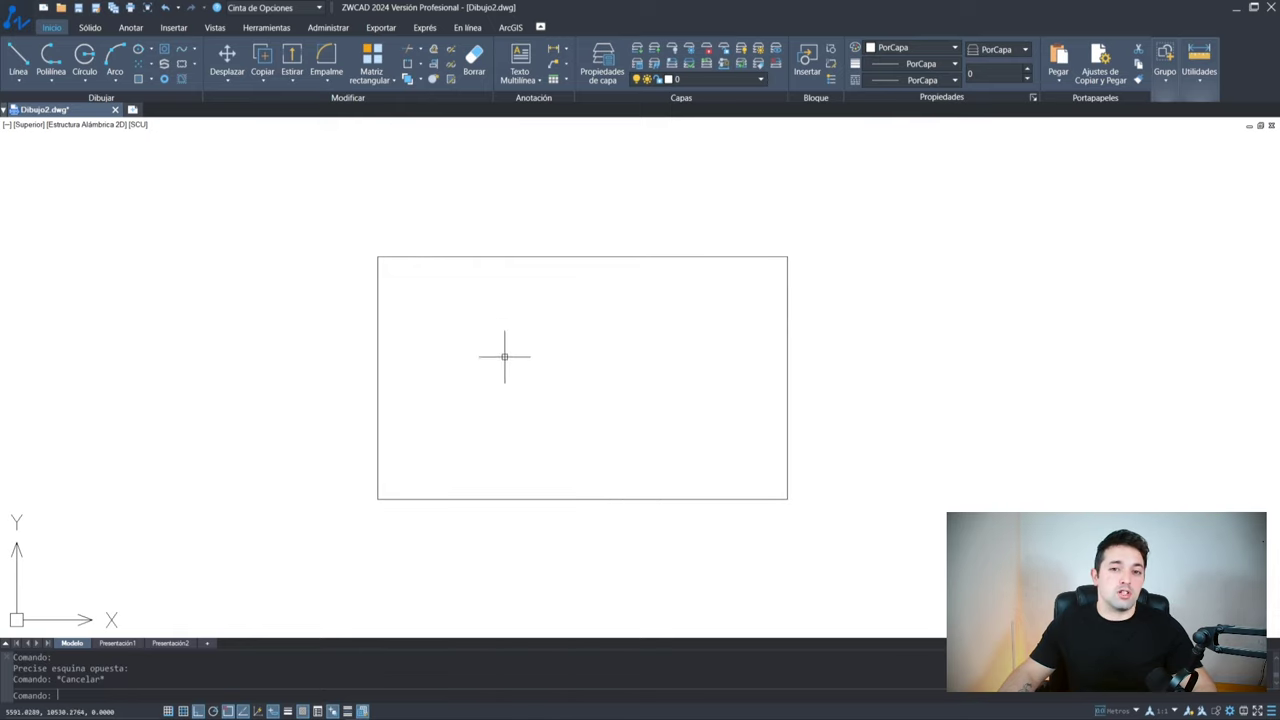
drag(802, 352, 622, 400)
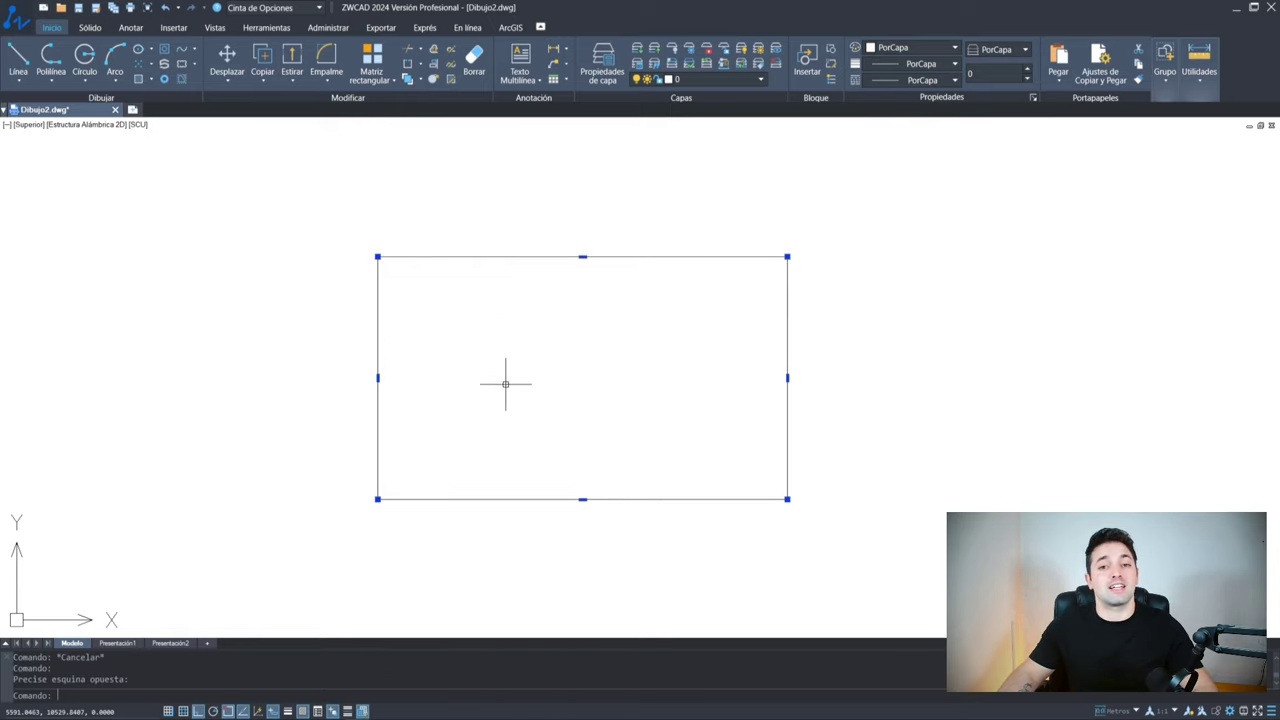